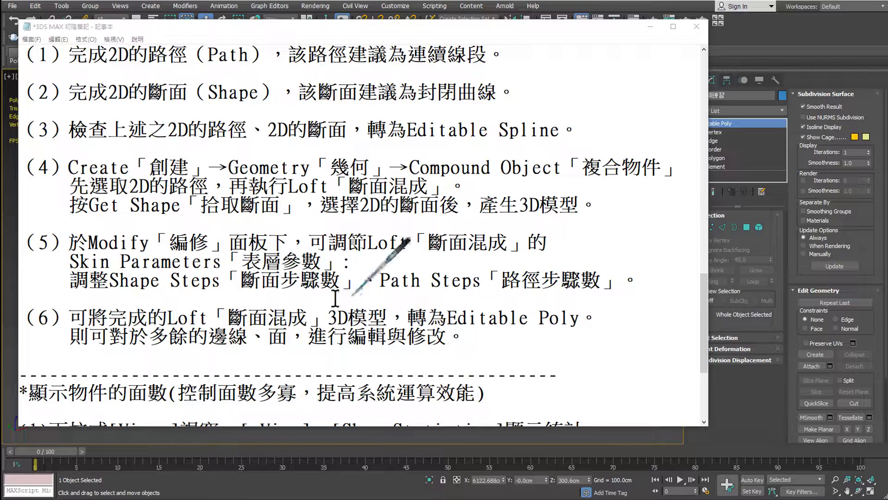
Step: Highlight the step (6) notes on the finished loft, Editable Poly conversion and extra edges (邊線)
drag(70, 318, 384, 318)
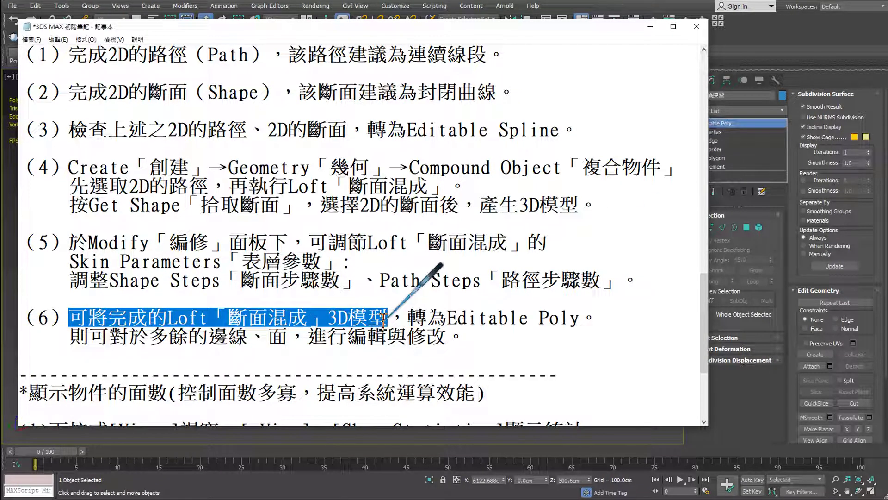
drag(408, 318, 590, 320)
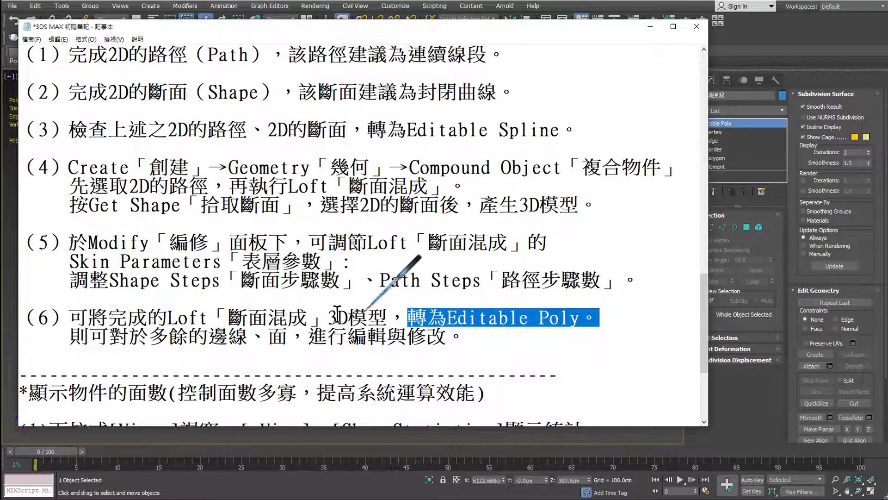
drag(149, 336, 244, 342)
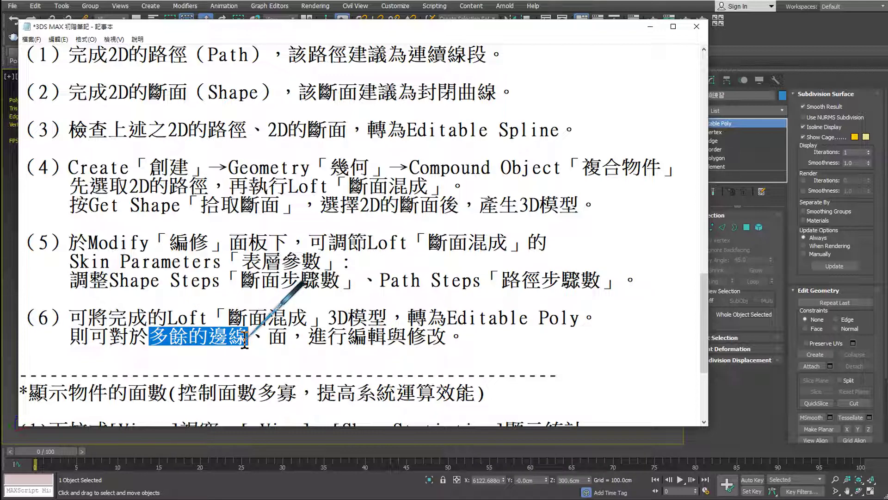
click(239, 346)
drag(209, 343, 250, 338)
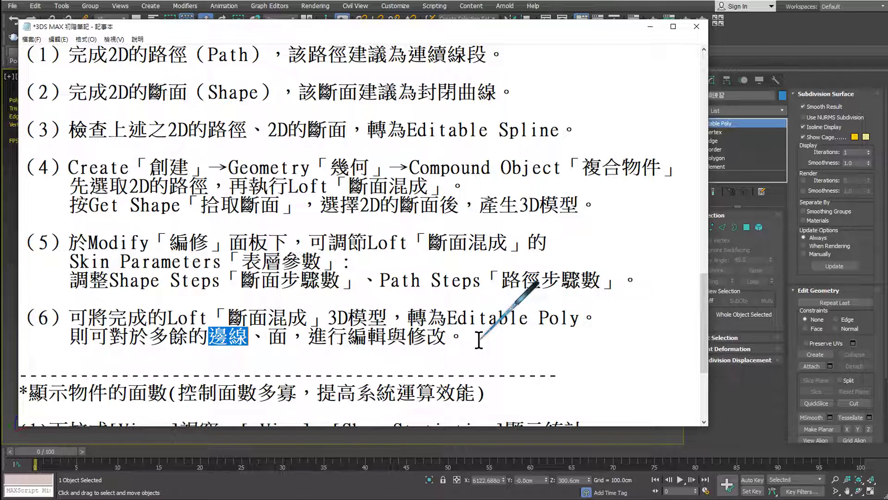
click(418, 432)
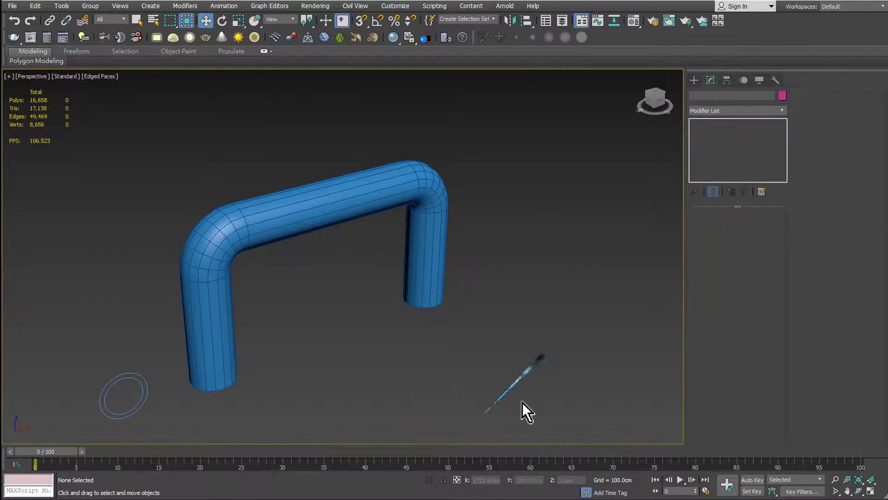
scroll(301, 240, up, 3)
click(294, 223)
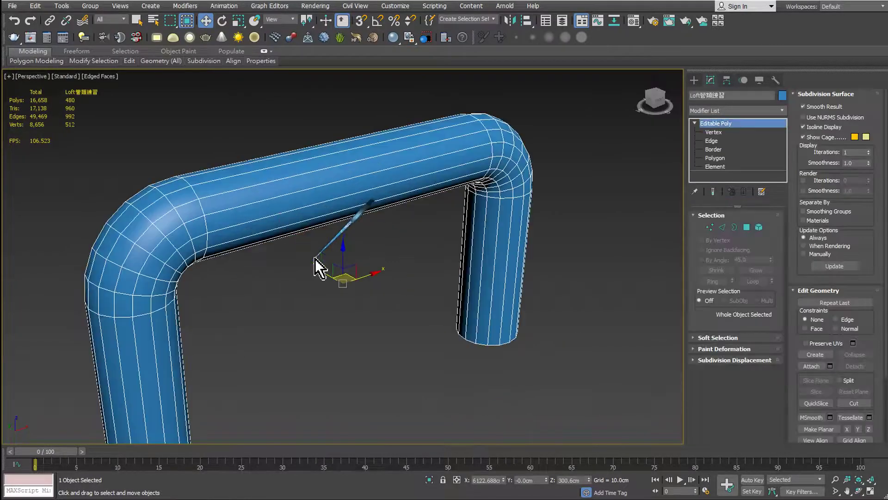
drag(176, 181, 93, 303)
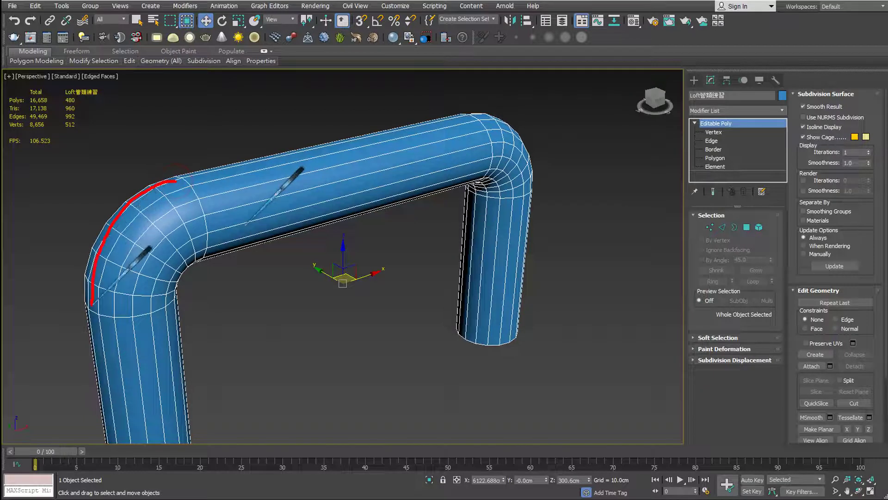
click(141, 299)
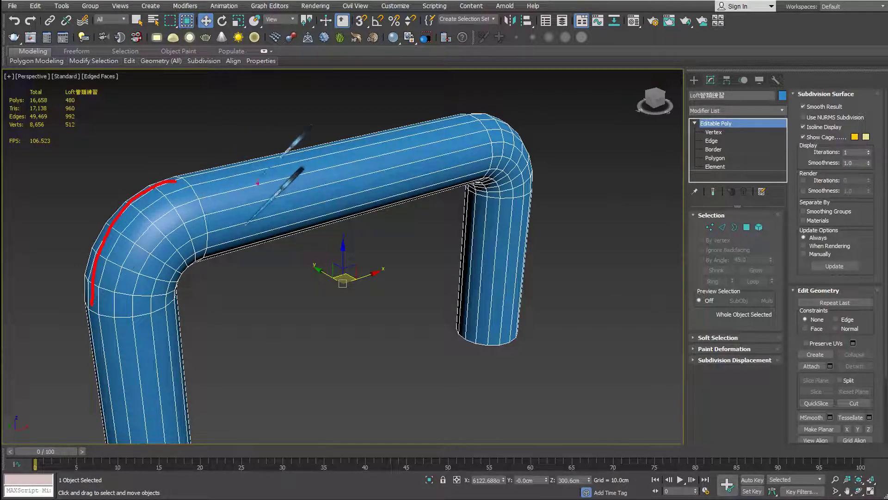
mouse_move(328, 168)
mouse_down()
mouse_move(343, 195)
mouse_move(405, 122)
mouse_up()
drag(494, 264, 542, 241)
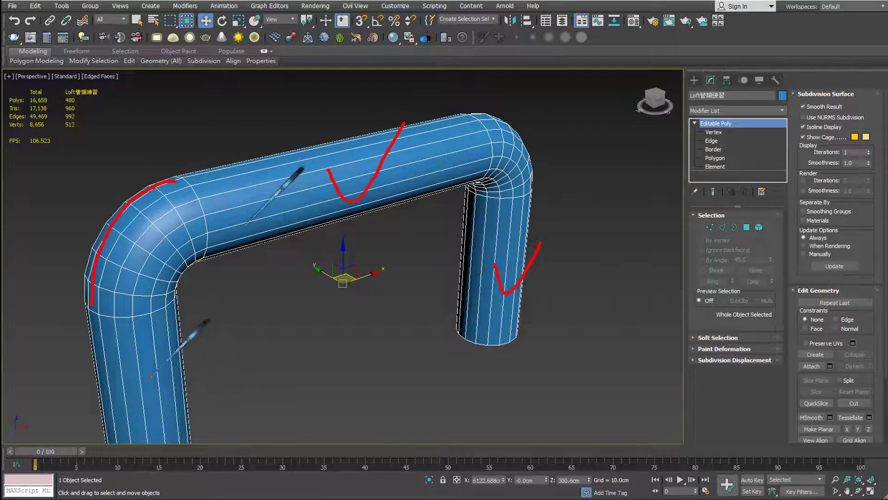
scroll(287, 238, down, 5)
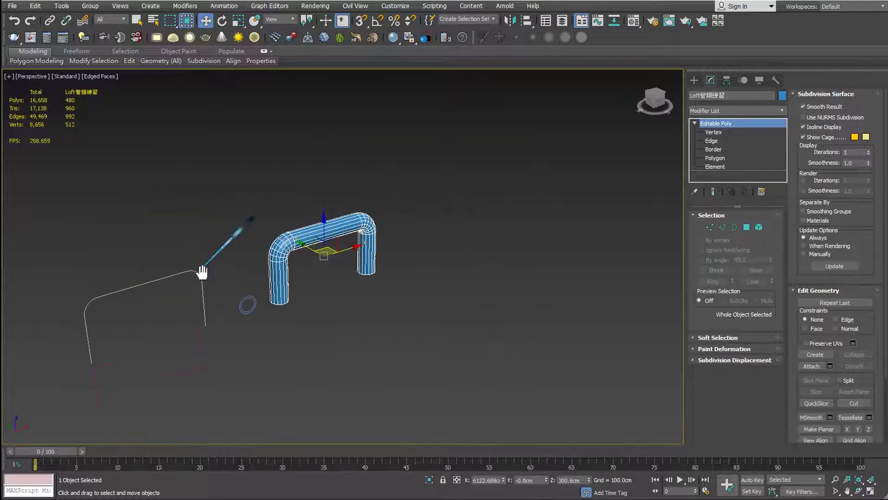
middle_drag(202, 272, 421, 228)
scroll(321, 254, up, 2)
scroll(283, 258, up, 3)
click(341, 267)
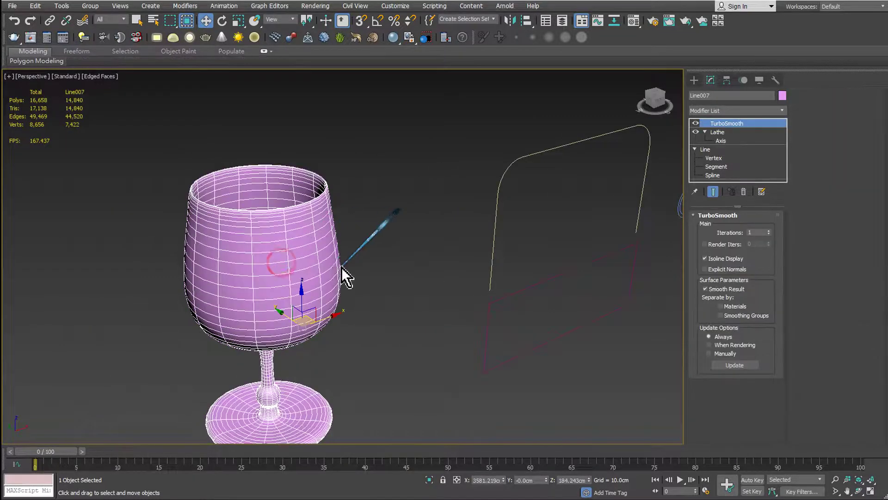
middle_drag(341, 268, 382, 229)
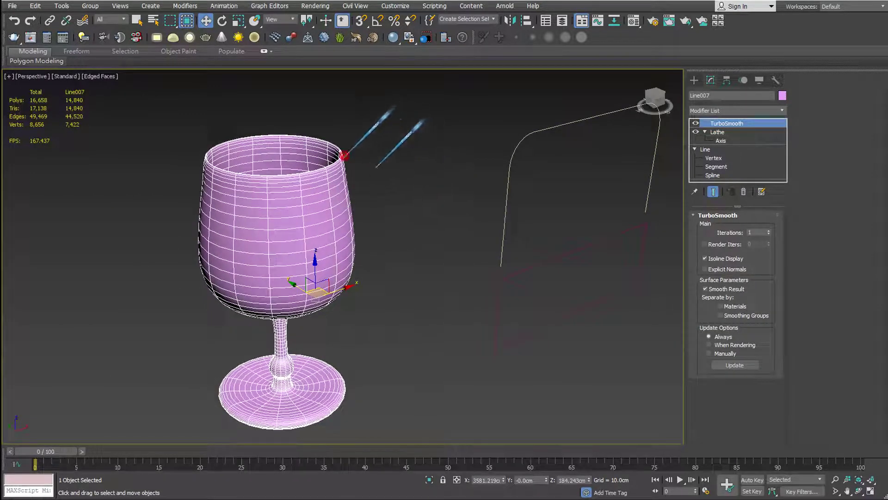
mouse_move(345, 156)
mouse_down()
mouse_move(301, 311)
mouse_move(330, 364)
mouse_move(345, 254)
mouse_move(342, 162)
mouse_up()
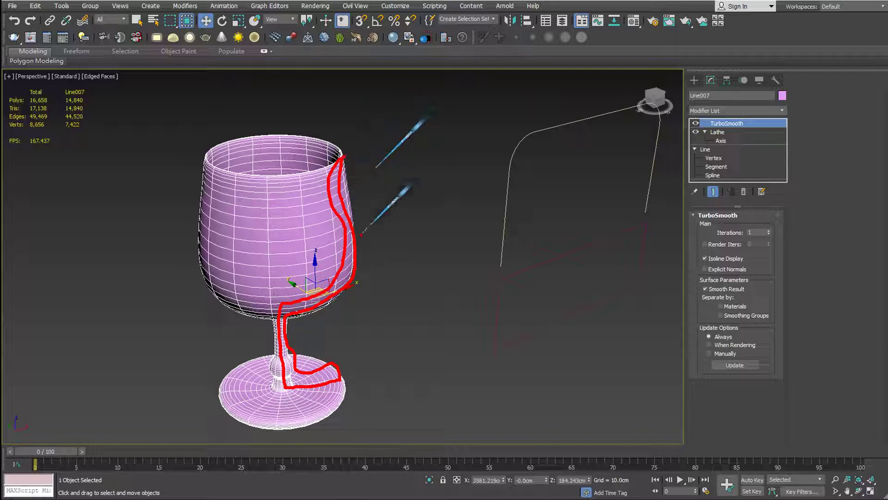
drag(386, 199, 371, 254)
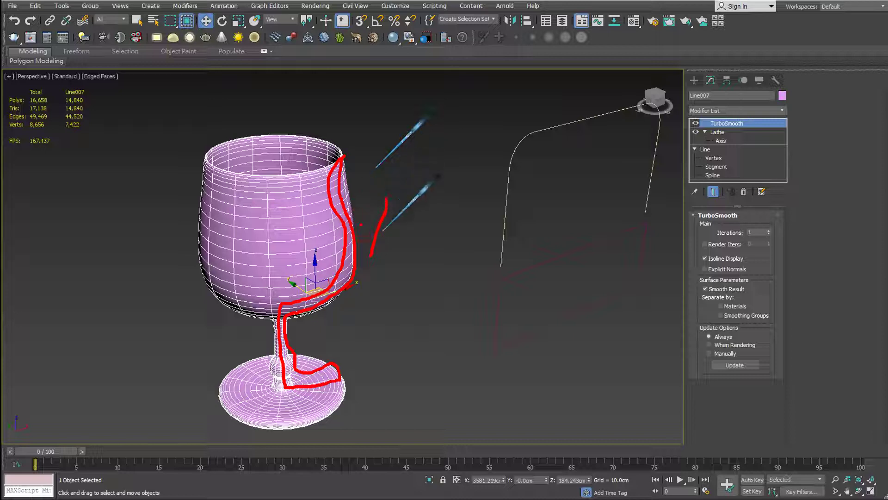
drag(363, 220, 372, 250)
key(Escape)
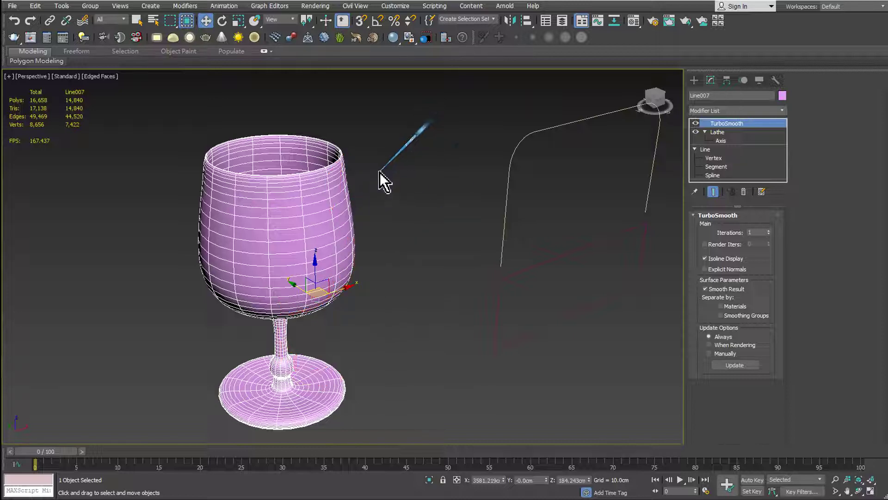
click(396, 192)
scroll(397, 192, down, 5)
click(363, 217)
scroll(368, 202, up, 5)
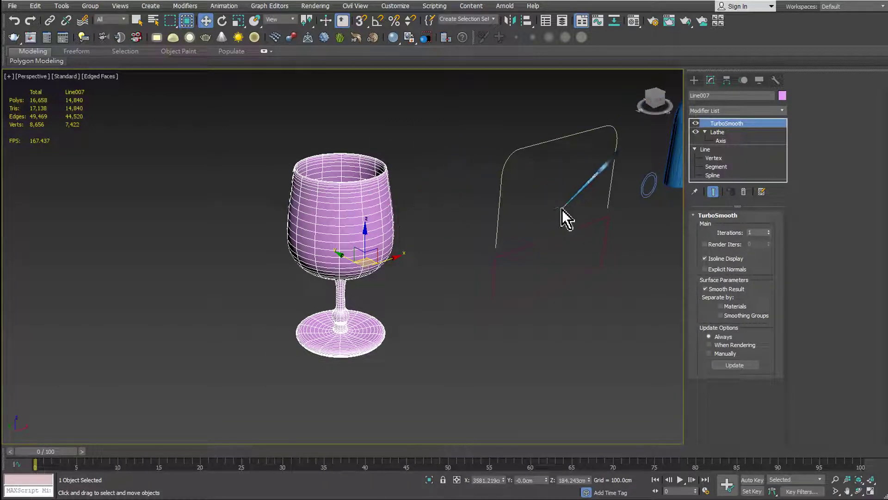
Step: Pan the perspective view to reveal the blue tube and clear the selection
middle_drag(568, 218, 420, 224)
click(423, 252)
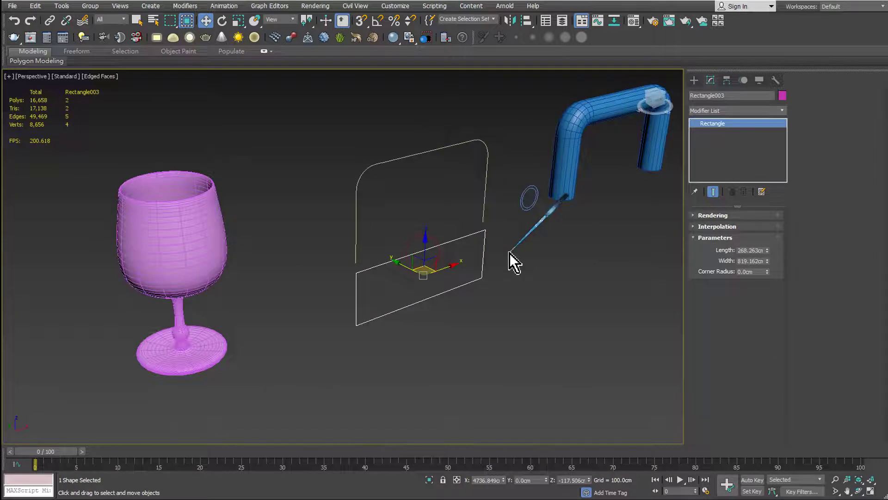
click(510, 253)
mouse_move(510, 252)
middle_down()
mouse_move(454, 356)
mouse_move(432, 297)
middle_up()
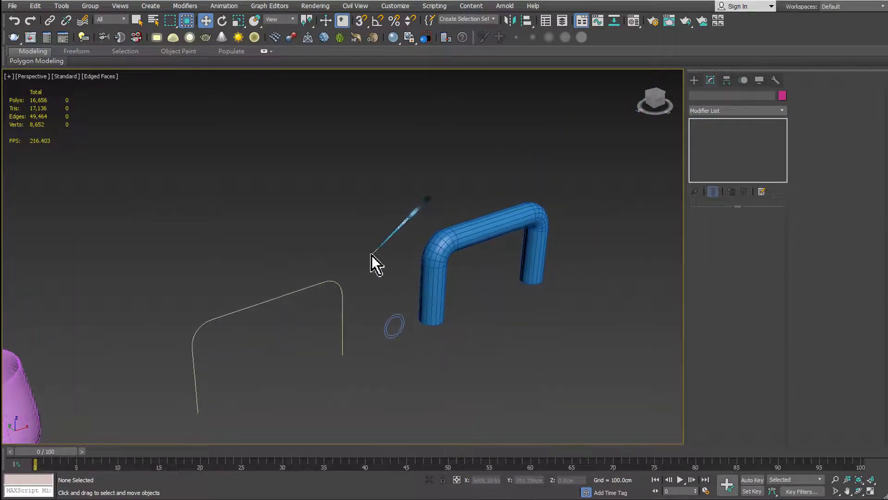
Step: Write 'Loft' with an arrow in red on the screen
drag(48, 123, 80, 206)
drag(107, 178, 100, 179)
drag(151, 119, 136, 210)
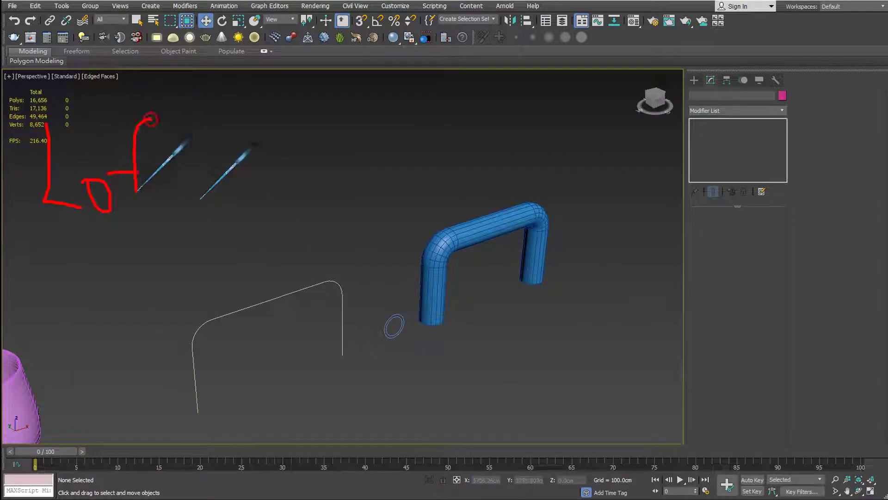
mouse_move(108, 173)
mouse_down()
mouse_move(178, 172)
mouse_move(186, 207)
mouse_up()
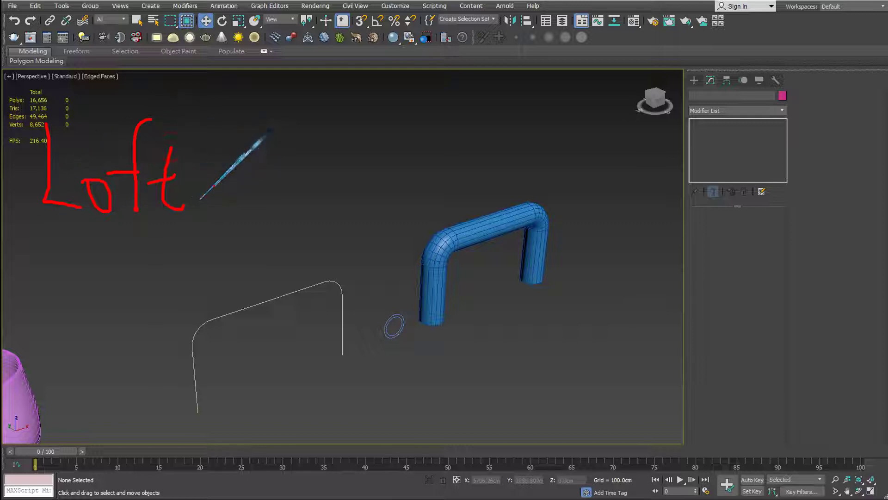
drag(239, 163, 235, 204)
Step: Write '古典框' after the arrow and circle 框 for emphasis
drag(298, 151, 345, 151)
drag(321, 135, 326, 199)
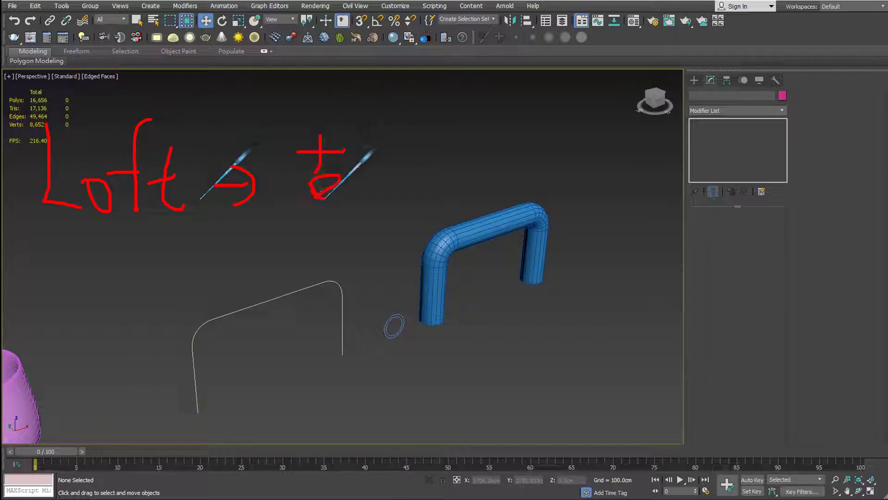
drag(371, 148, 374, 173)
drag(395, 136, 403, 164)
mouse_move(370, 150)
mouse_down()
mouse_move(413, 144)
mouse_move(388, 169)
mouse_up()
drag(402, 122, 403, 169)
mouse_move(358, 174)
mouse_down()
mouse_move(417, 170)
mouse_move(372, 200)
mouse_move(424, 197)
mouse_up()
mouse_move(460, 141)
mouse_down()
mouse_move(505, 139)
mouse_move(501, 196)
mouse_up()
mouse_move(494, 149)
mouse_down()
mouse_move(472, 170)
mouse_move(516, 172)
mouse_up()
drag(583, 117, 558, 199)
drag(528, 144, 560, 141)
mouse_move(538, 145)
mouse_down()
mouse_move(539, 176)
mouse_move(553, 162)
mouse_up()
drag(532, 180, 567, 178)
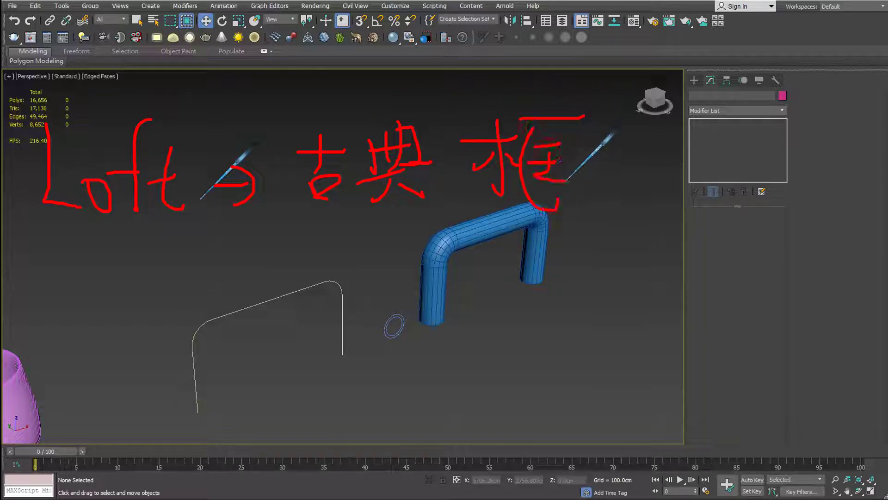
mouse_move(458, 107)
mouse_down()
mouse_move(606, 174)
mouse_move(447, 111)
mouse_up()
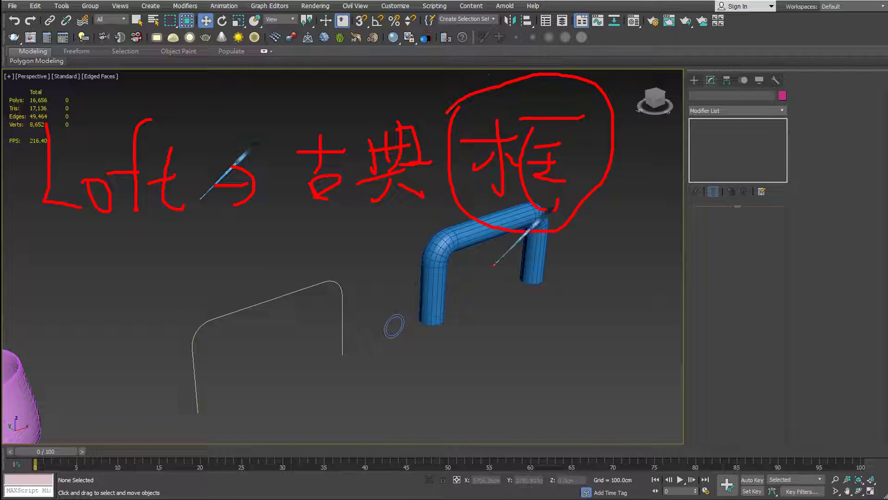
Step: Clear the annotations, pan the view, and return to the four-viewport layout with Alt+W
key(Escape)
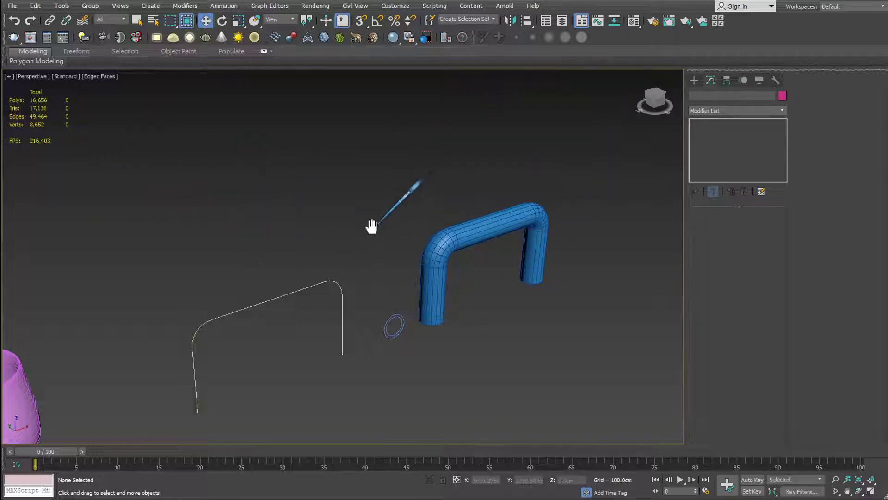
middle_drag(373, 226, 302, 212)
key(alt+w)
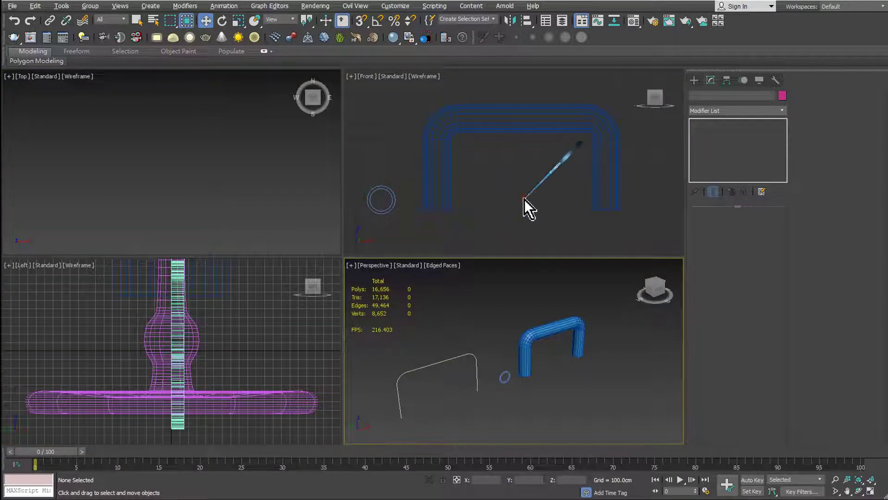
Step: Maximize the Front view and drag out Rectangle002 (about 555.5 × 1012.8 cm) beside the tube
key(alt+w)
scroll(463, 222, down, 3)
scroll(563, 226, down, 2)
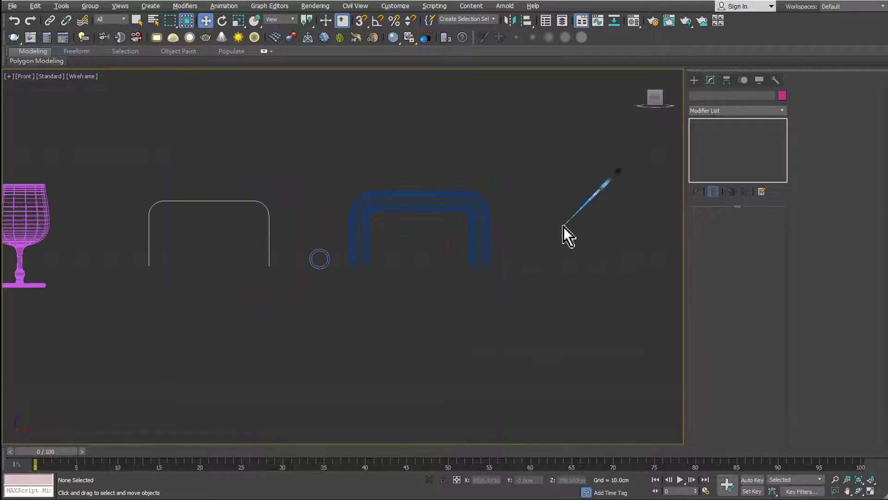
scroll(397, 218, up, 1)
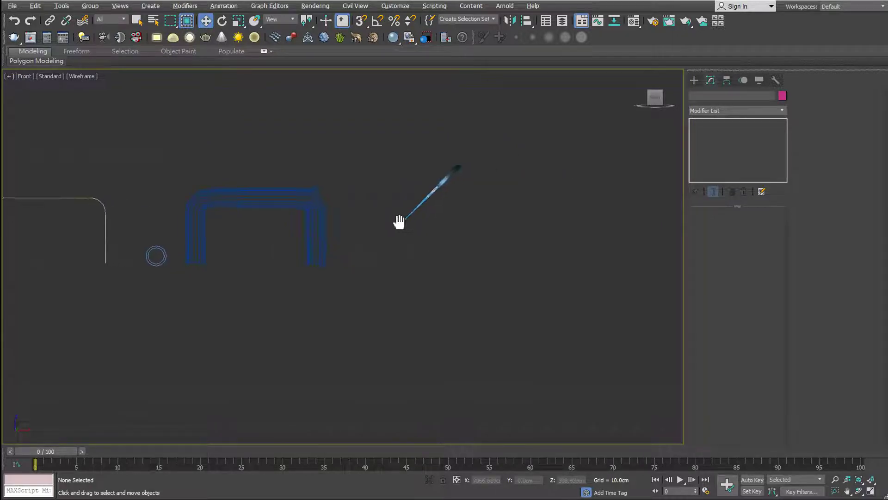
click(694, 79)
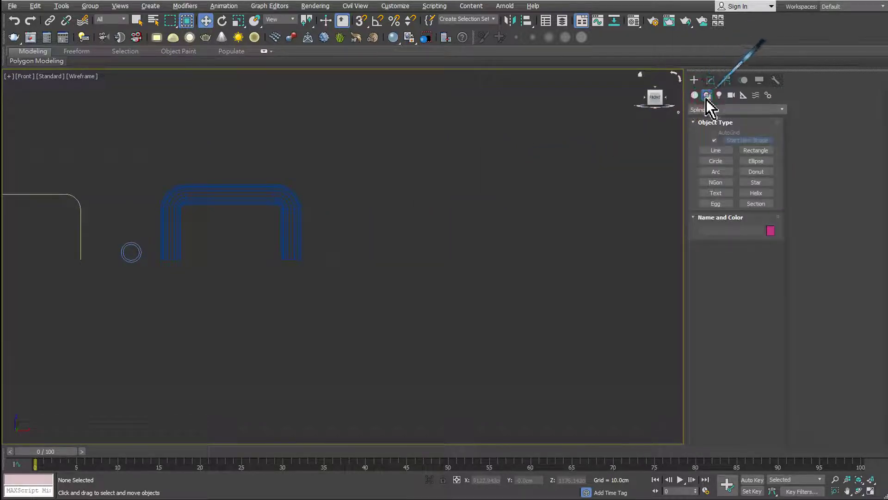
click(750, 151)
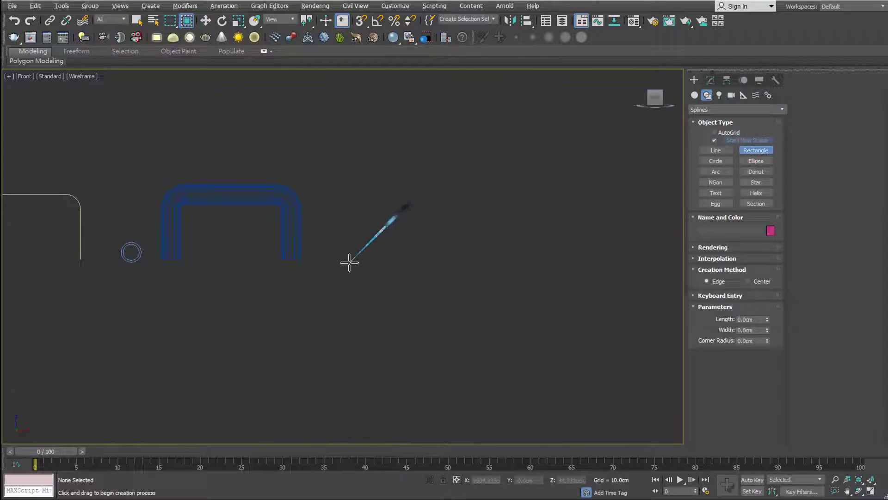
drag(349, 263, 501, 179)
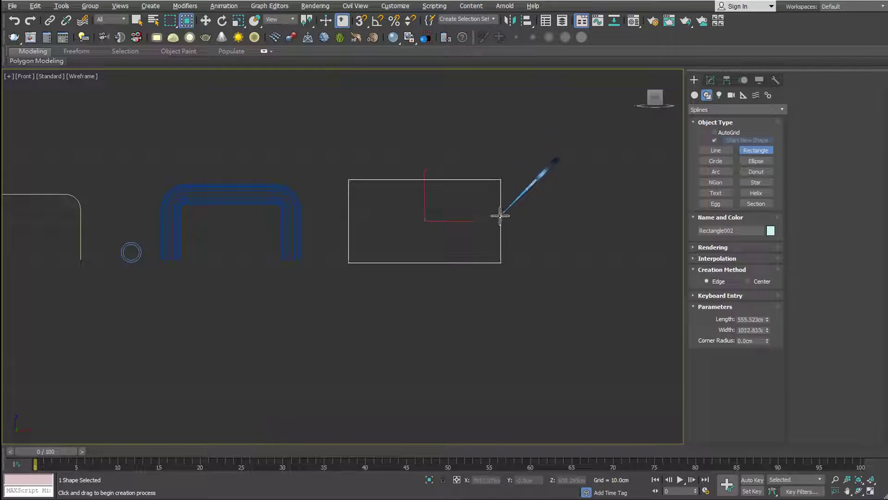
Step: Set Rectangle002's Length to 400 cm and Width to 600 cm
key(w)
click(710, 80)
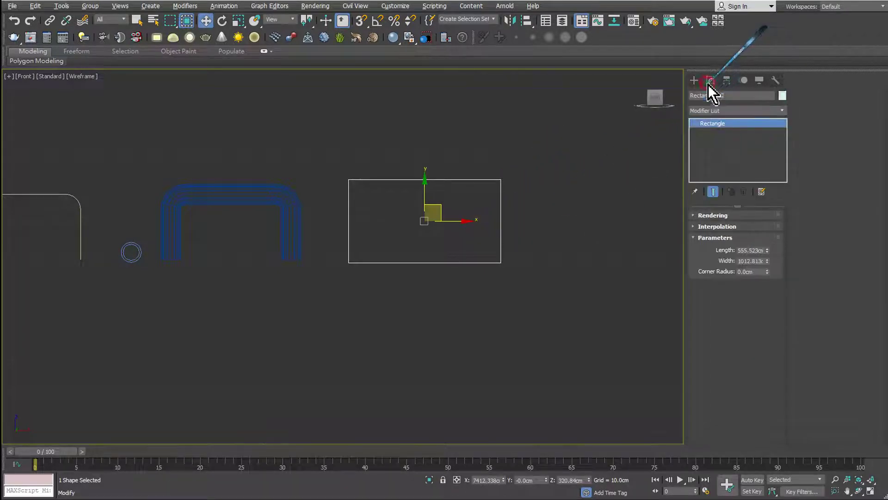
drag(768, 250, 768, 239)
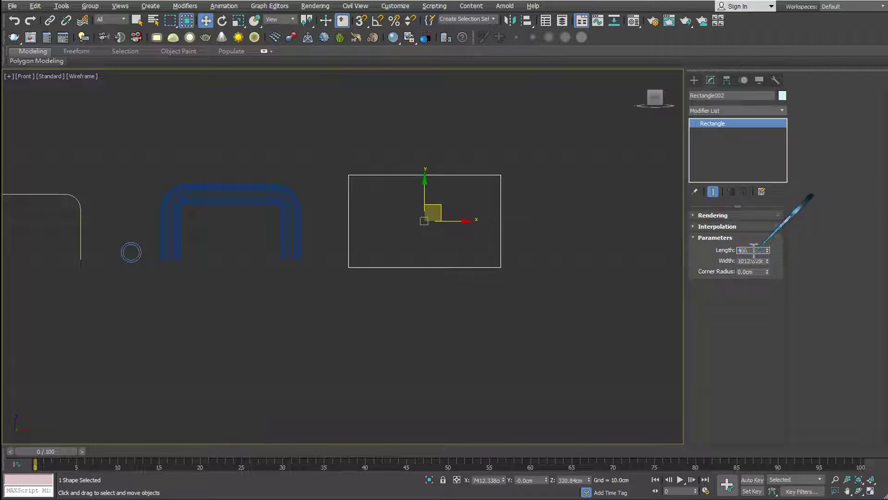
key(Return)
scroll(469, 227, up, 3)
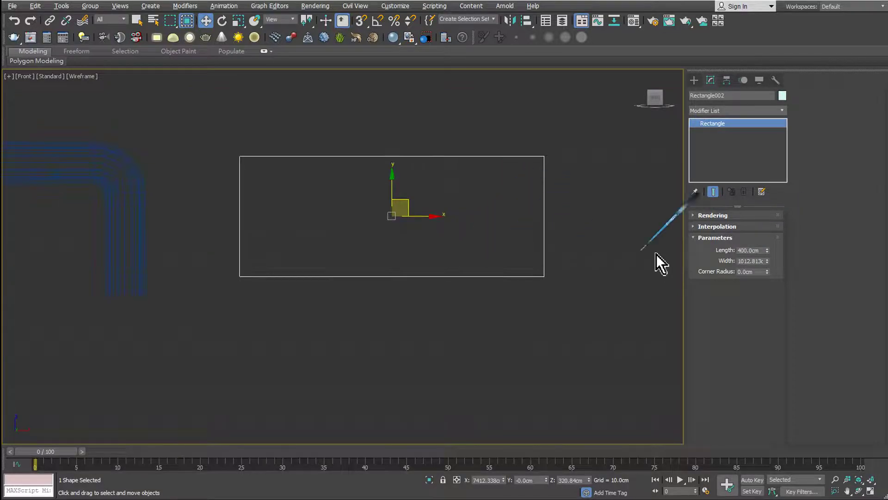
drag(767, 262, 766, 276)
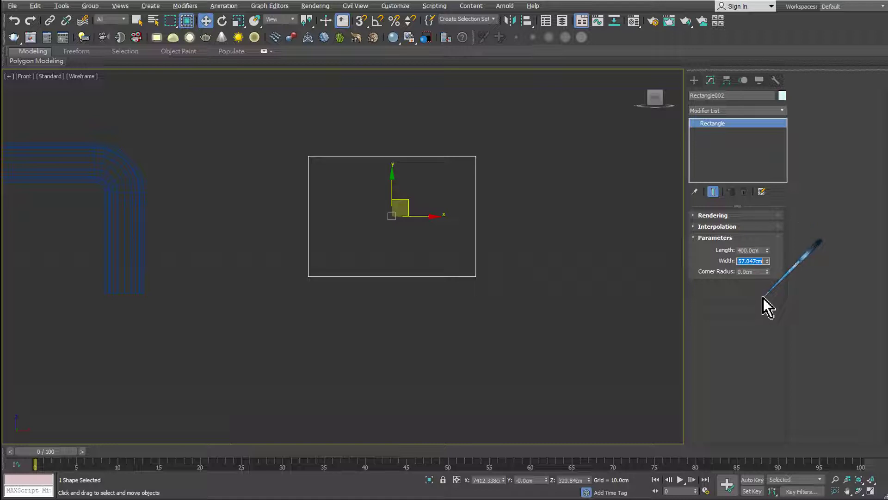
text(600)
key(Return)
Step: Center the view on the rectangle, label it 'Path', then deselect it
middle_drag(521, 230, 494, 230)
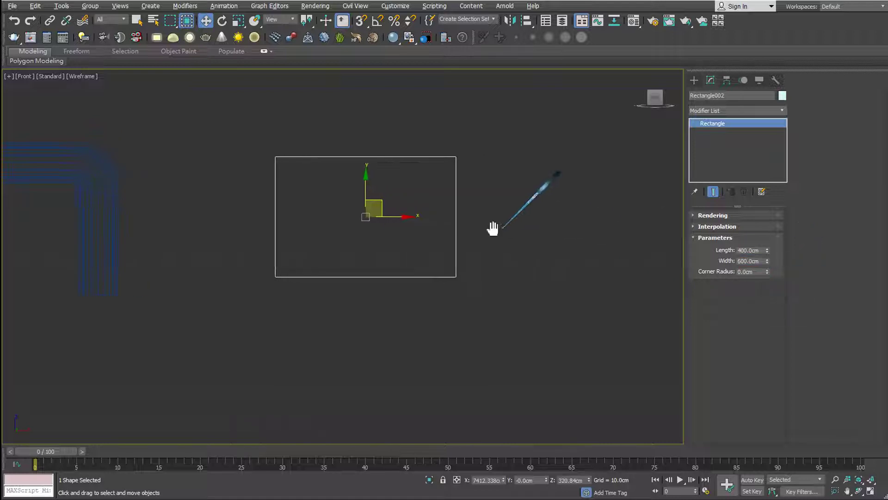
scroll(494, 230, up, 2)
mouse_move(236, 229)
mouse_down()
mouse_move(243, 290)
mouse_move(241, 263)
mouse_move(296, 279)
mouse_up()
drag(312, 232, 331, 282)
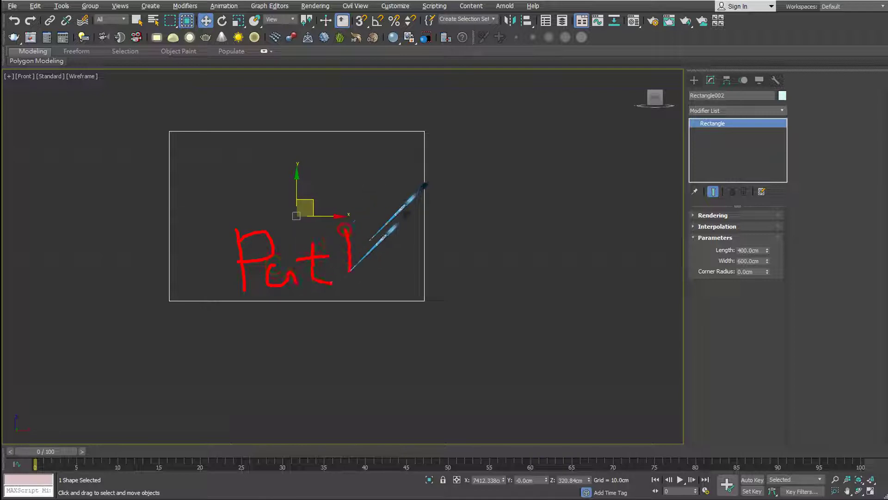
mouse_move(346, 229)
mouse_down()
mouse_move(379, 273)
mouse_move(202, 301)
mouse_up()
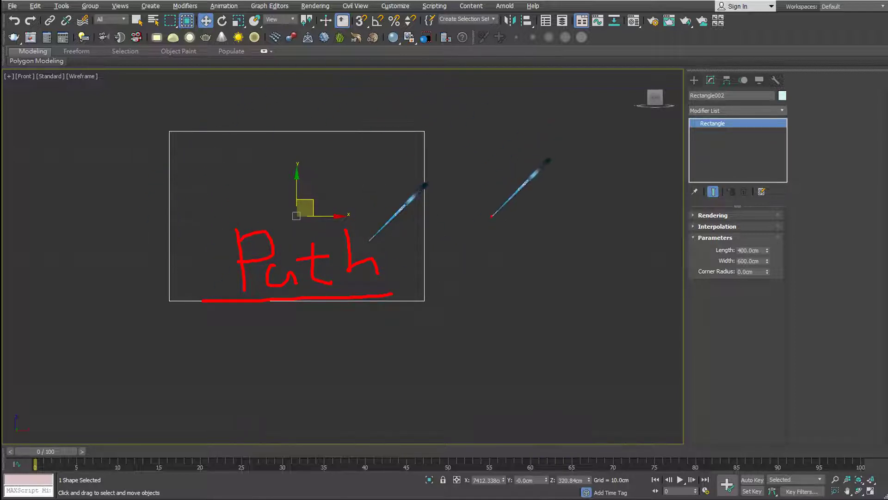
click(462, 278)
middle_drag(462, 278, 361, 296)
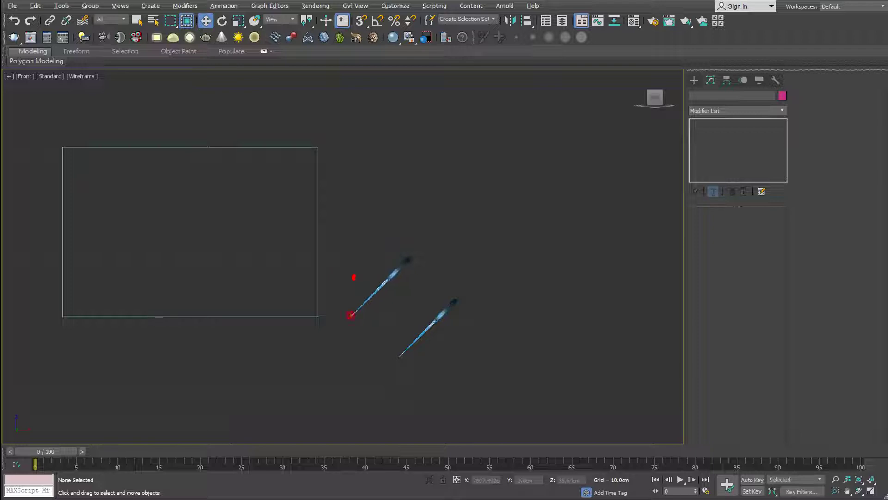
Step: Sketch the frame's profile outline beside the path with the screen pen
drag(351, 315, 354, 287)
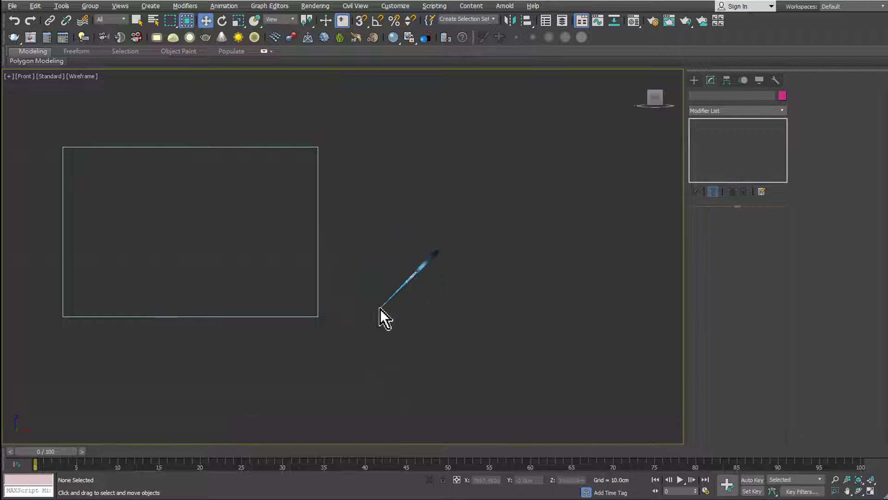
scroll(381, 309, up, 5)
scroll(352, 329, up, 1)
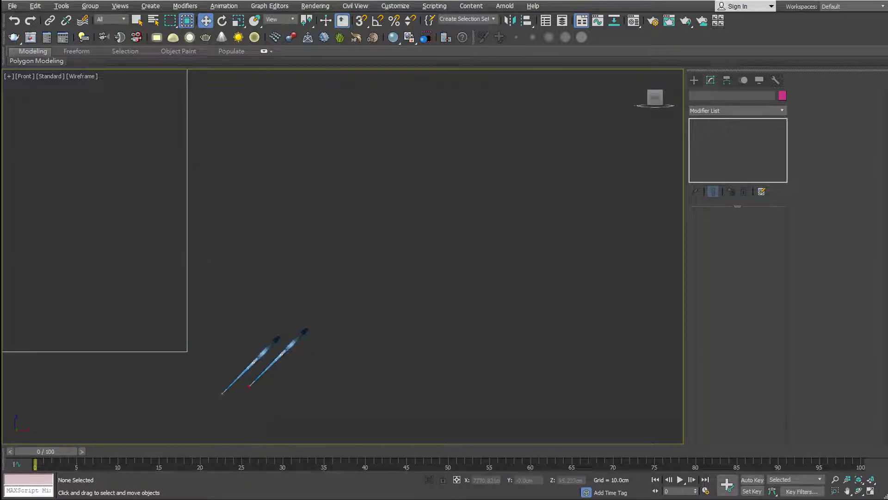
drag(249, 348, 250, 329)
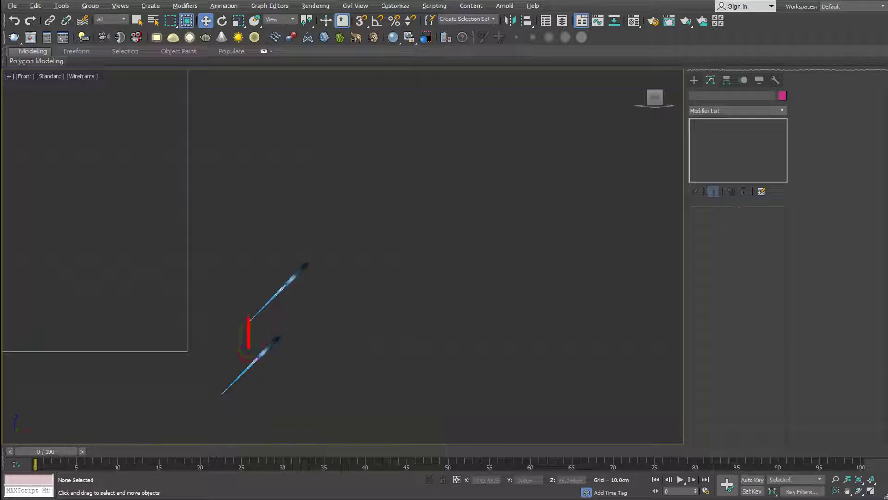
drag(249, 319, 269, 296)
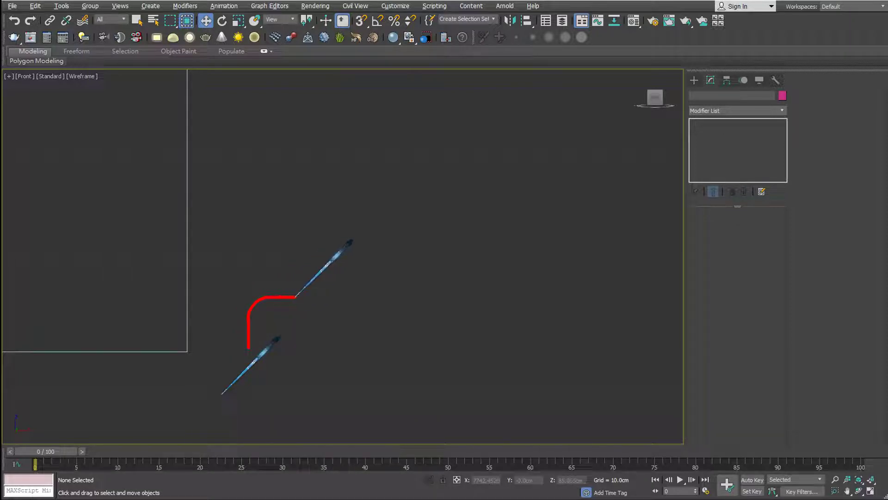
mouse_move(303, 292)
mouse_down()
mouse_move(292, 261)
mouse_move(382, 248)
mouse_move(384, 295)
mouse_move(449, 291)
mouse_up()
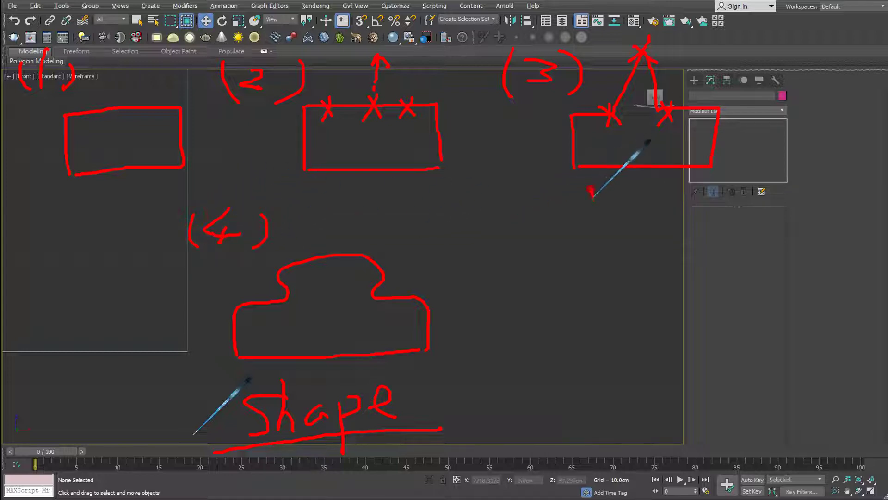
drag(592, 190, 471, 279)
mouse_move(599, 235)
mouse_down()
mouse_move(497, 290)
mouse_move(517, 310)
mouse_up()
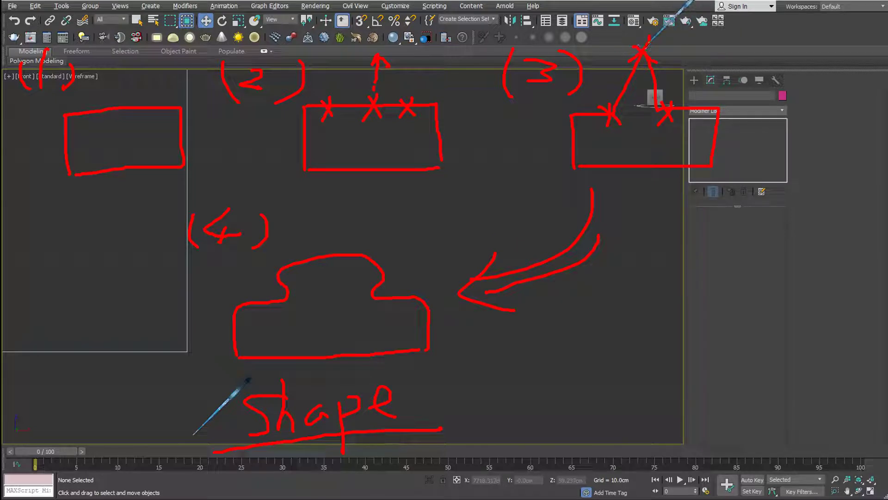
drag(634, 41, 650, 58)
drag(650, 37, 635, 56)
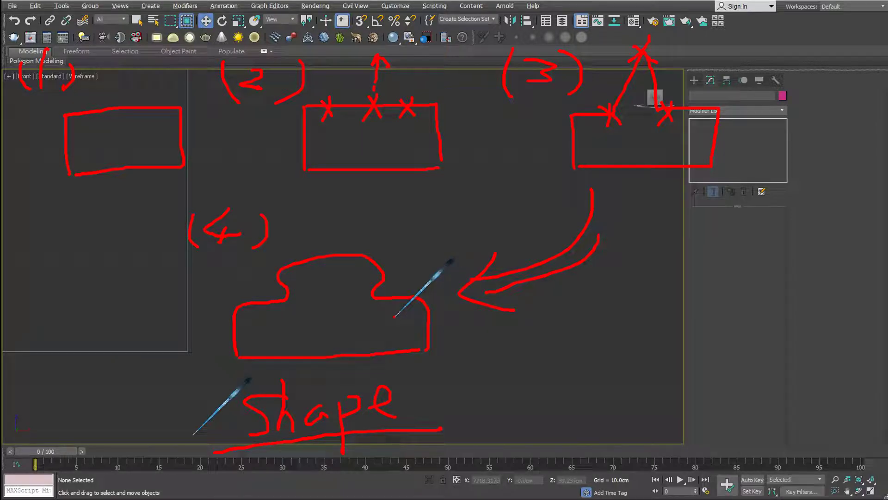
key(Escape)
Step: Draw Rectangle003 (about 89.82 × 131.736 cm) to the right of the path
drag(366, 313, 405, 336)
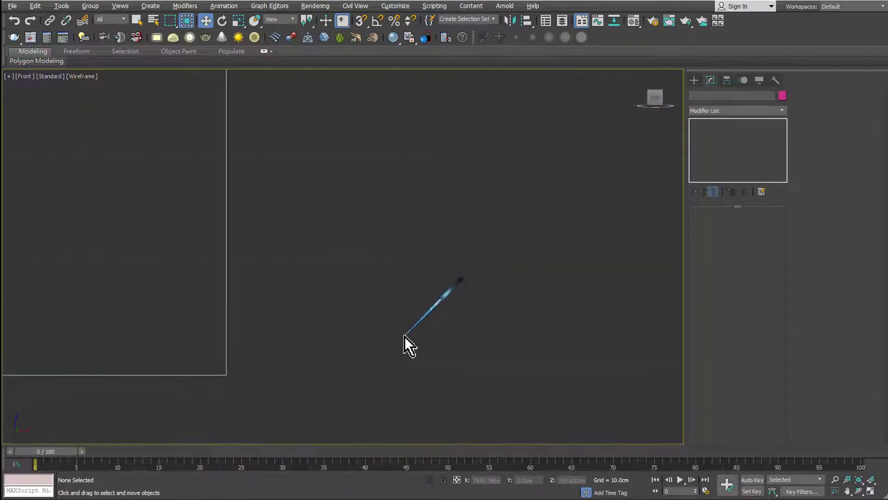
click(695, 81)
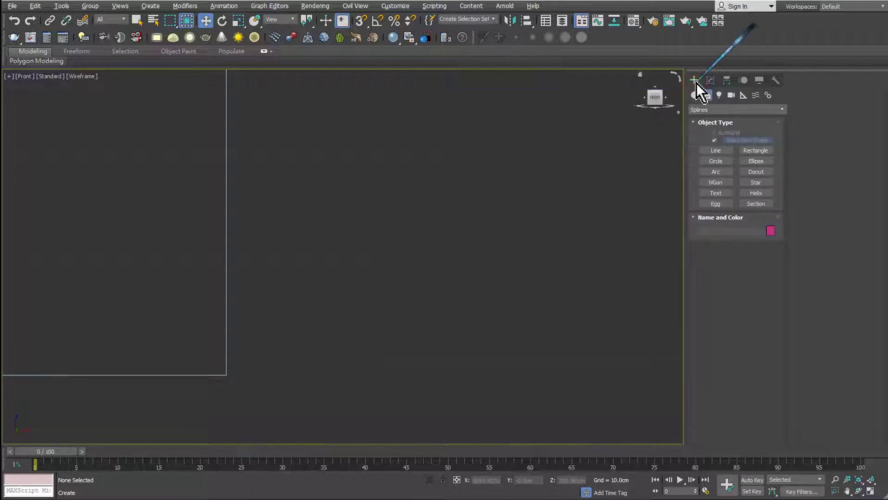
click(707, 96)
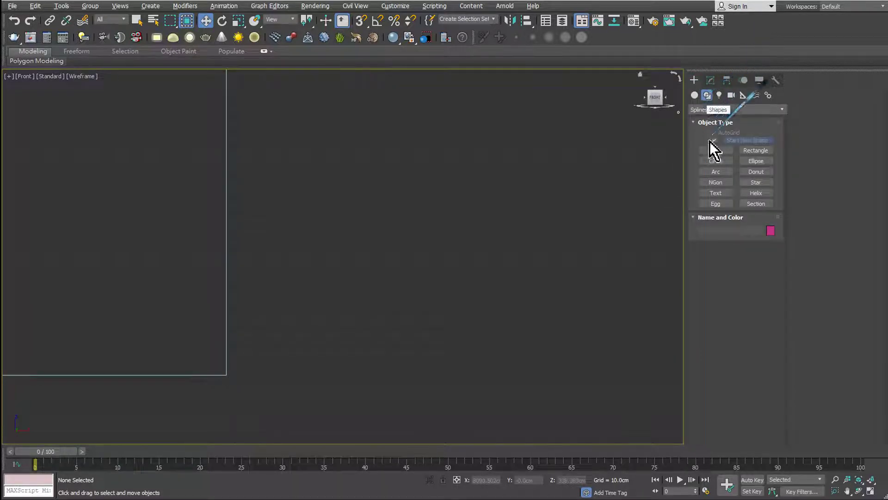
click(743, 150)
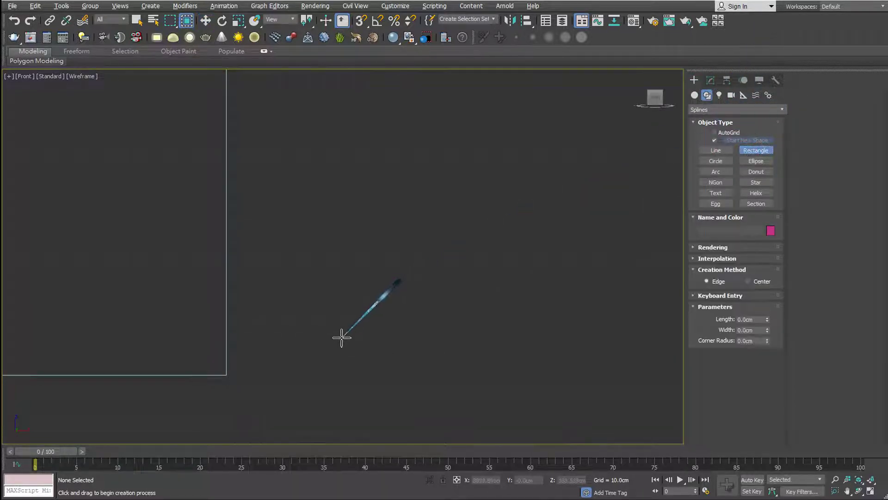
drag(356, 359, 427, 318)
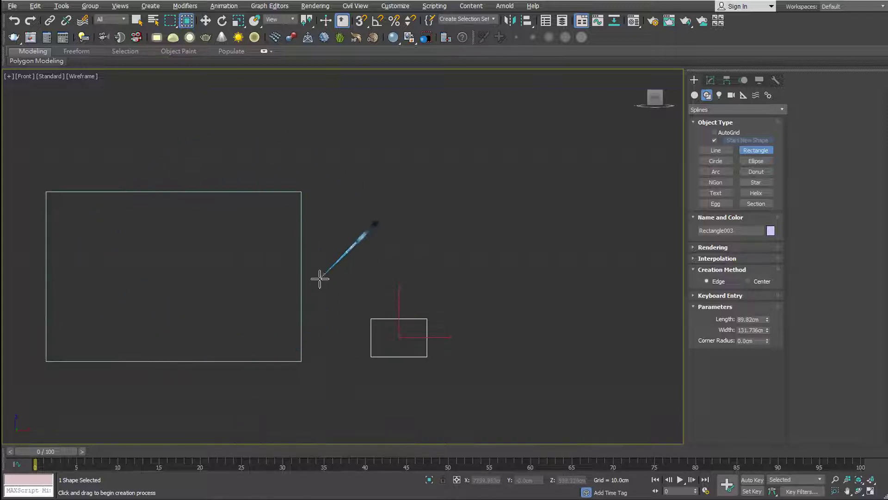
right_click(352, 335)
Step: Frame the new rectangle in view and bring up its right-click quad menu
key(z)
scroll(398, 345, up, 1)
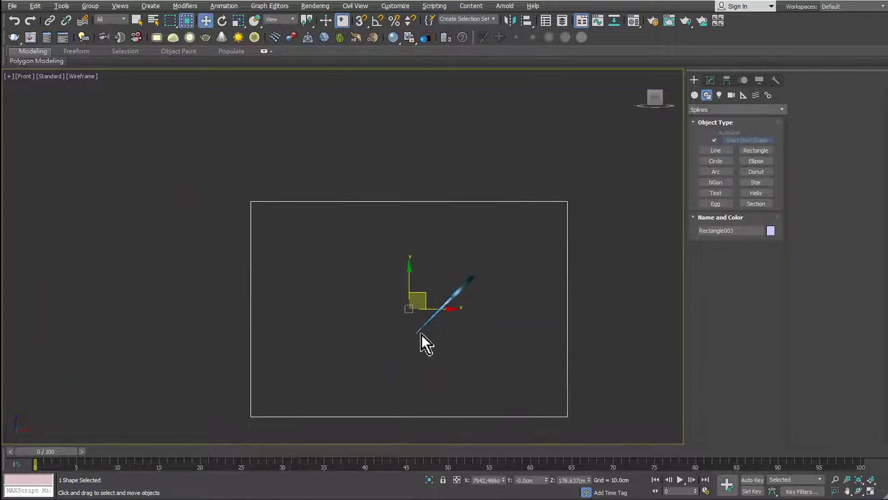
scroll(421, 334, down, 1)
scroll(443, 318, down, 1)
scroll(455, 312, up, 1)
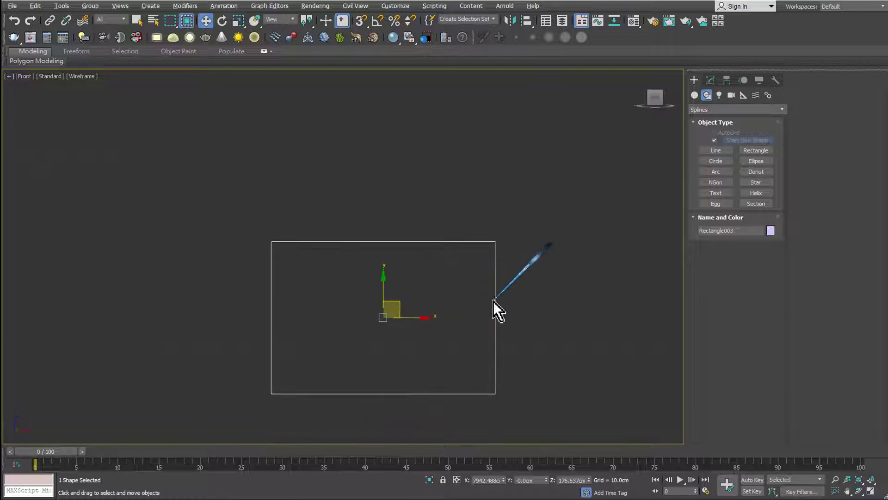
right_click(494, 301)
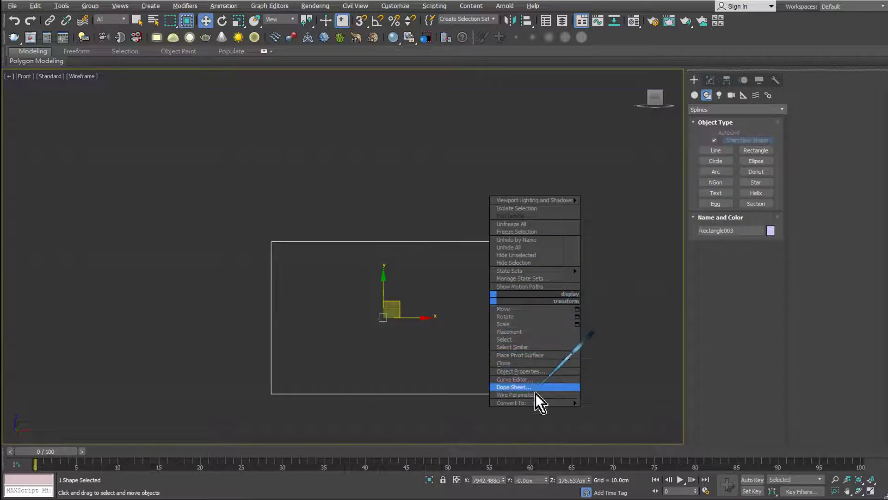
mouse_move(514, 402)
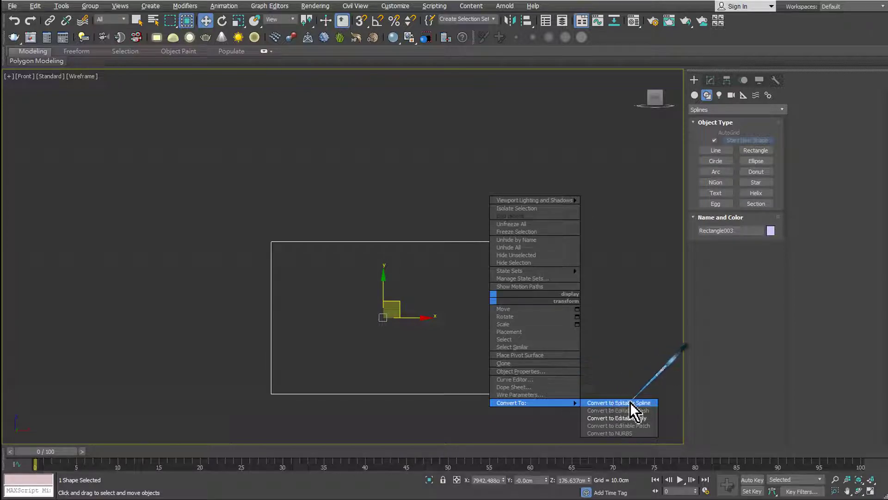
Step: Convert Rectangle003 to Editable Spline at Vertex level, undoing a trial vertex move
click(631, 401)
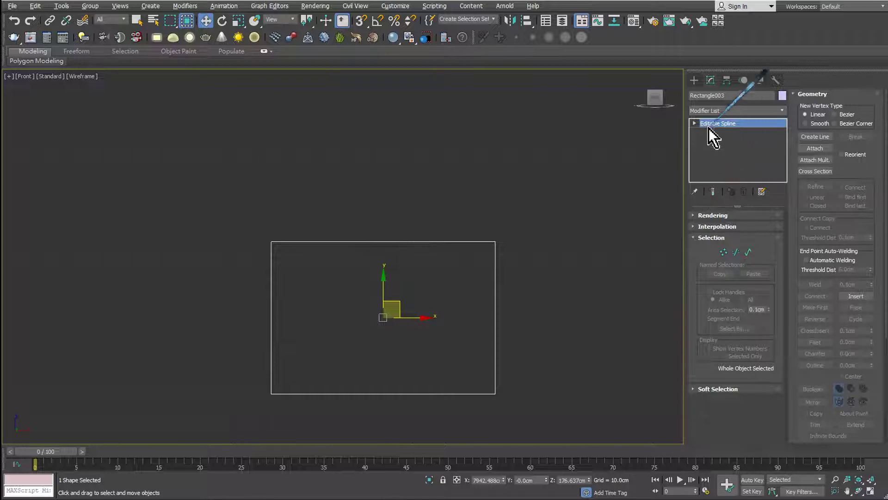
click(695, 123)
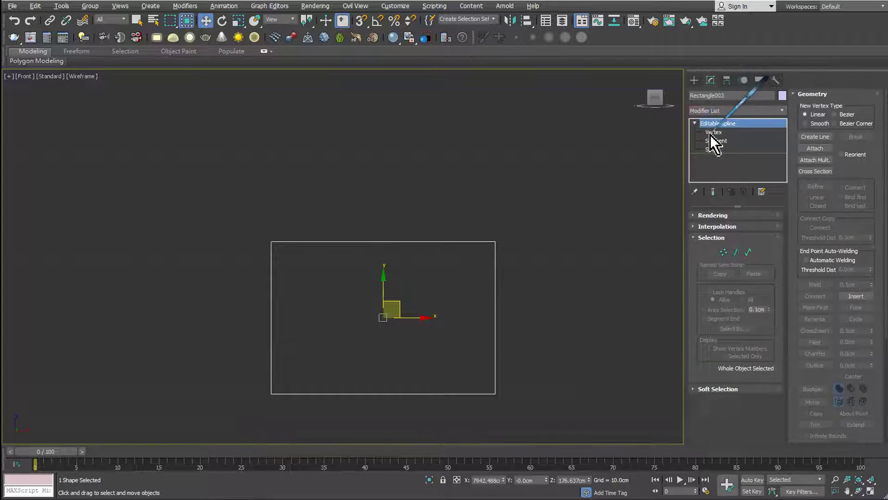
click(711, 133)
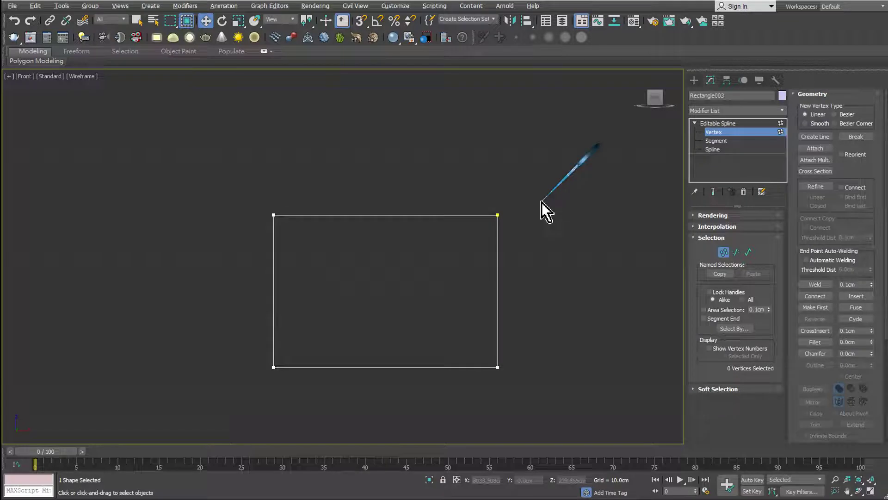
drag(540, 194, 457, 252)
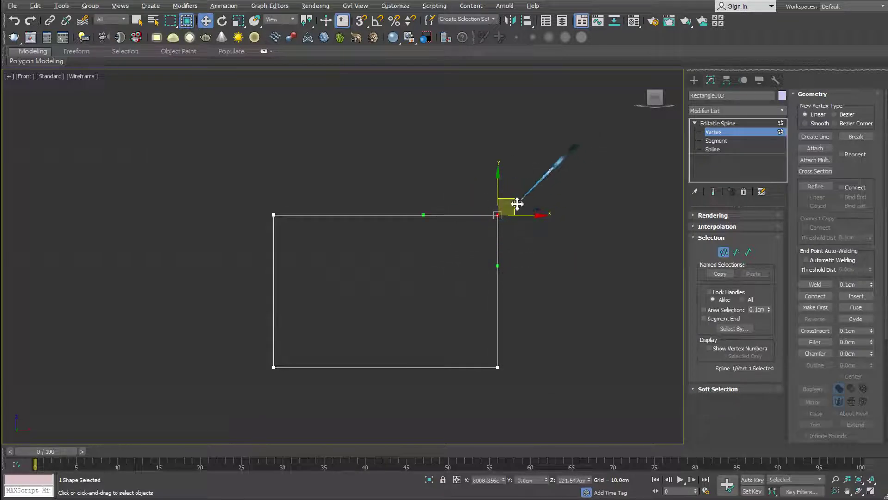
drag(517, 204, 467, 236)
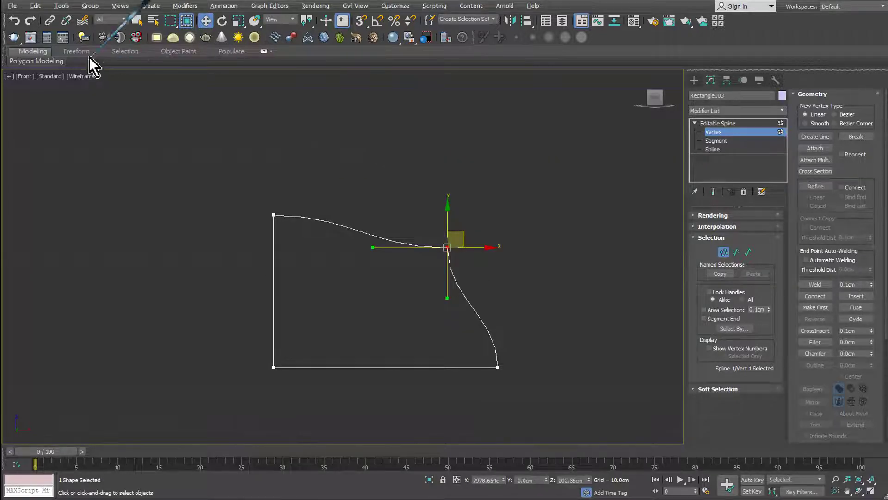
click(14, 20)
click(357, 147)
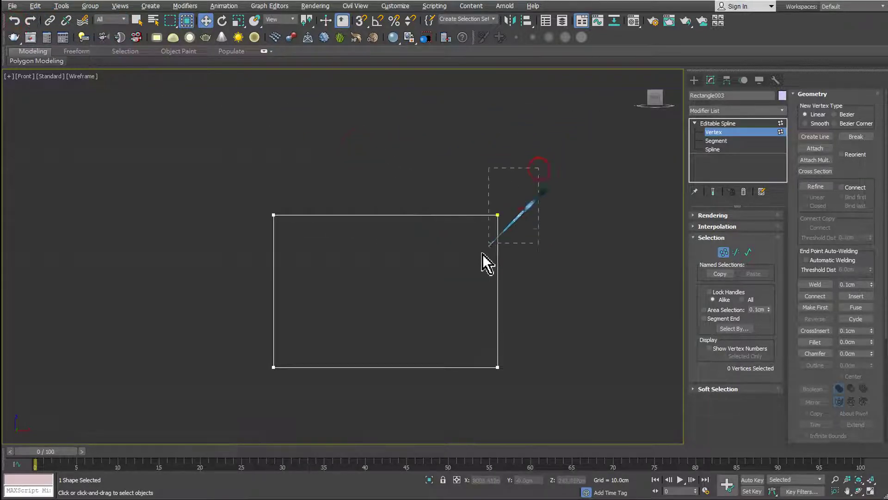
Step: Set all four corner vertices to Corner type
drag(482, 254, 235, 408)
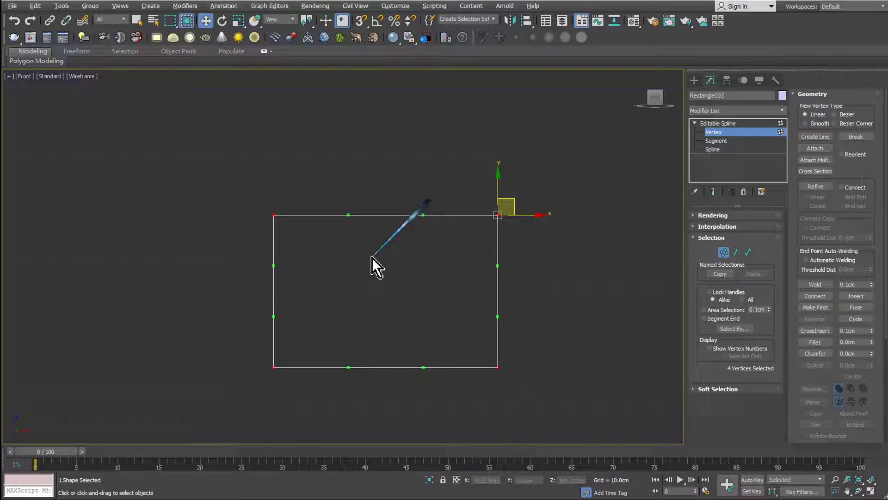
right_click(373, 258)
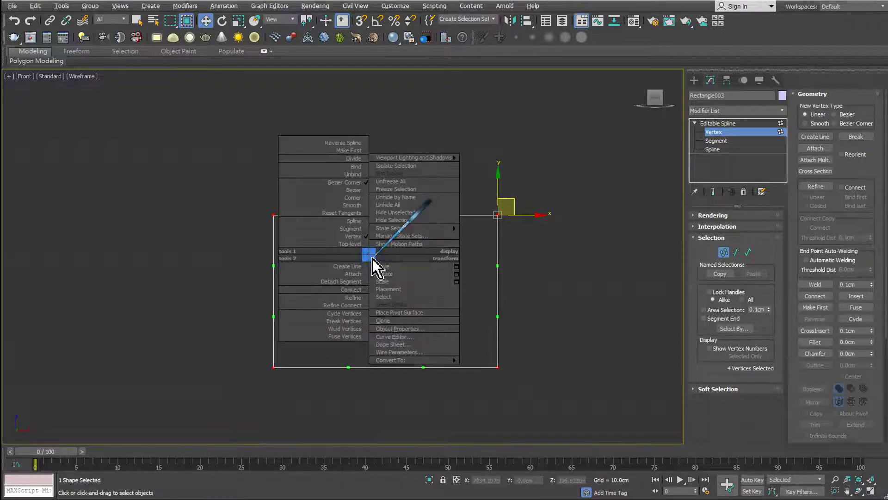
click(303, 200)
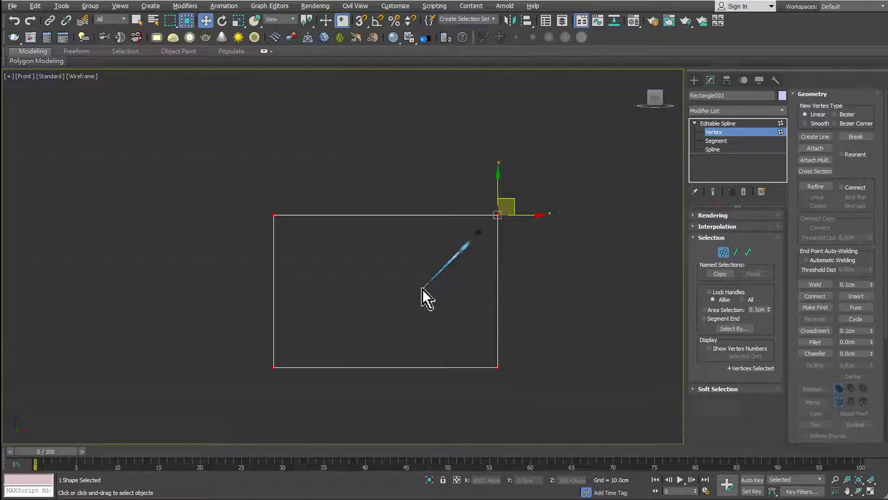
Step: Select the top two vertices and move them down to shorten the rectangle
middle_drag(423, 288, 418, 277)
click(416, 276)
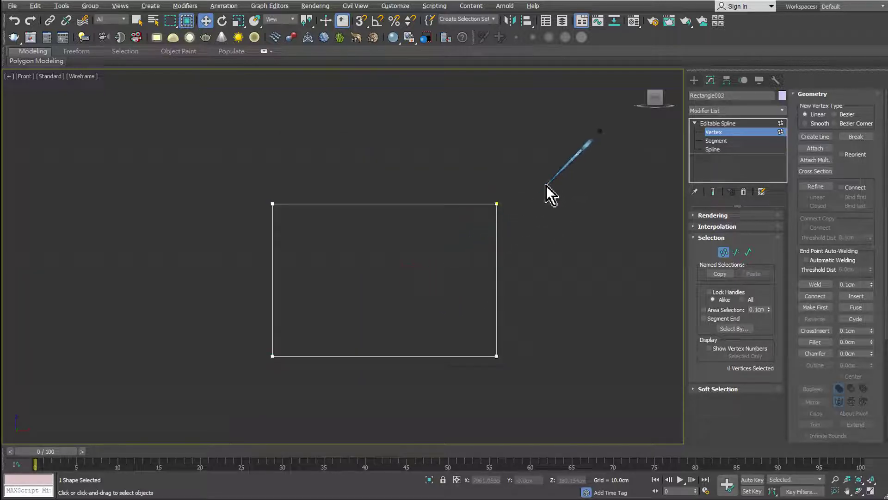
drag(546, 185, 235, 213)
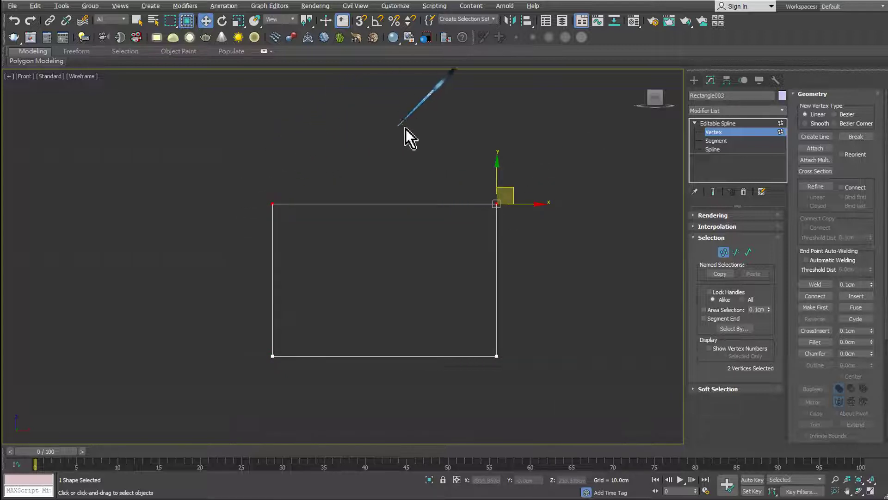
drag(494, 171, 494, 203)
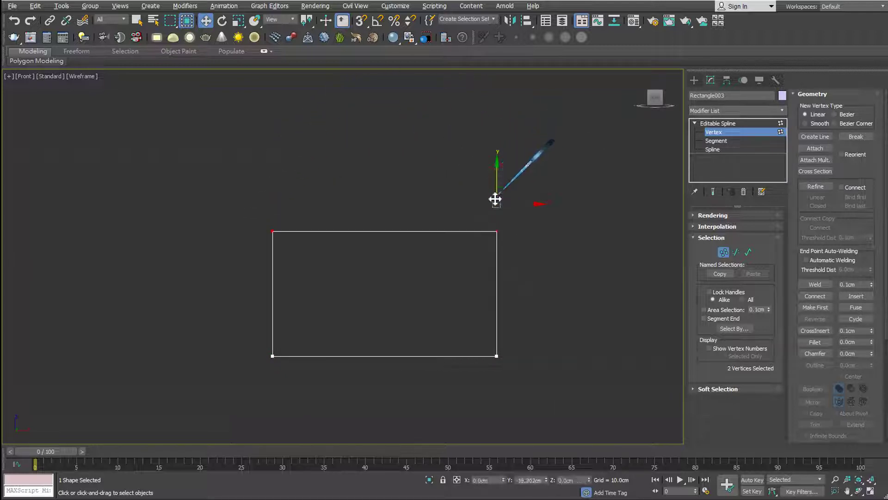
click(416, 193)
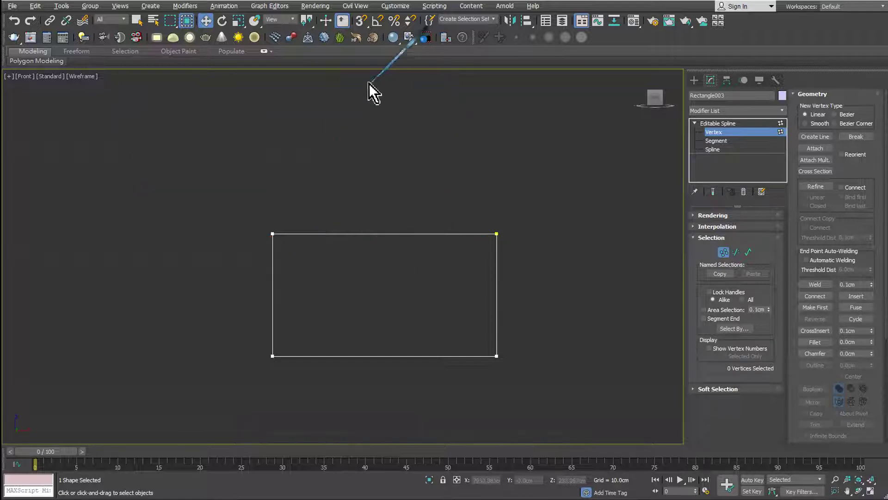
Step: Enable Snaps Toggle and clear all Grid and Snap Settings types except Midpoint
click(360, 26)
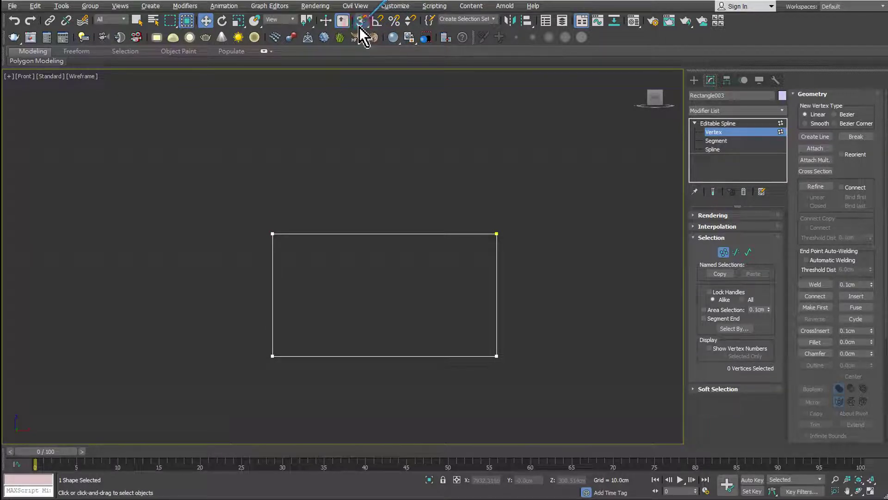
right_click(360, 25)
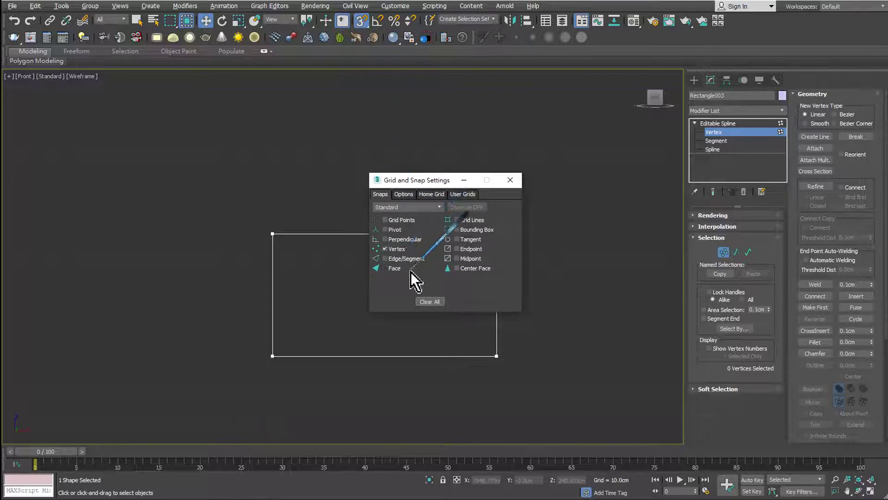
click(426, 302)
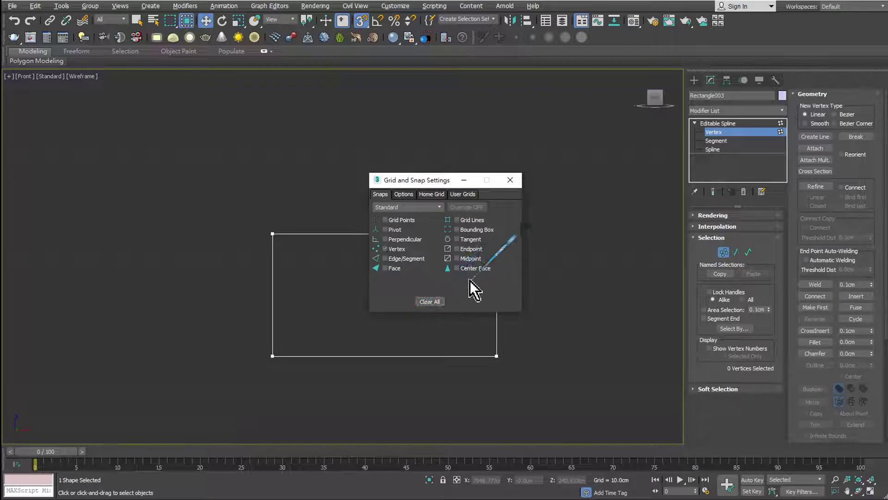
click(458, 258)
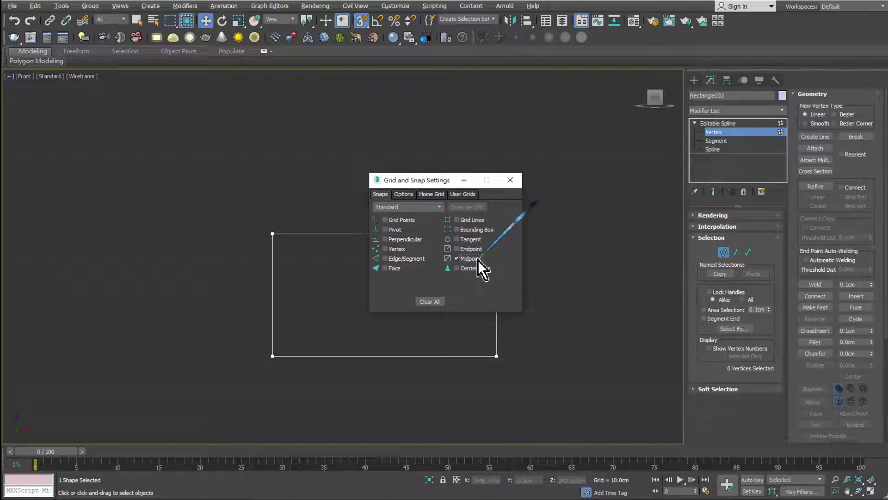
click(509, 182)
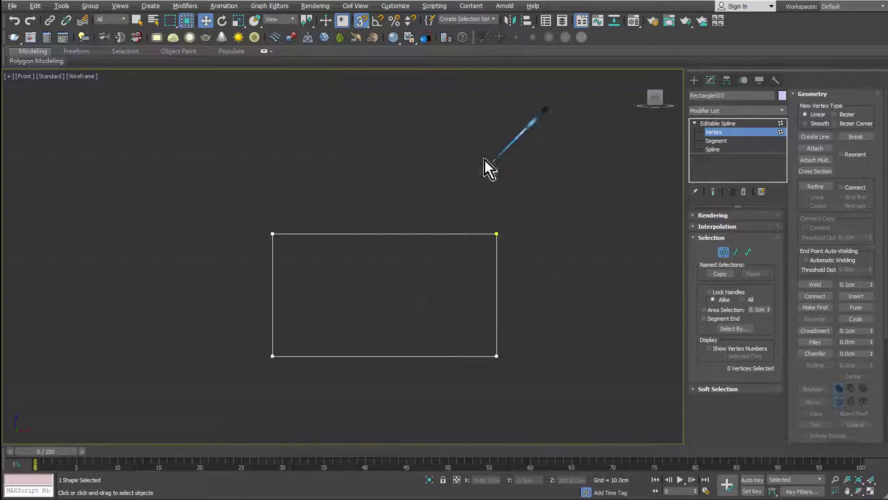
click(362, 19)
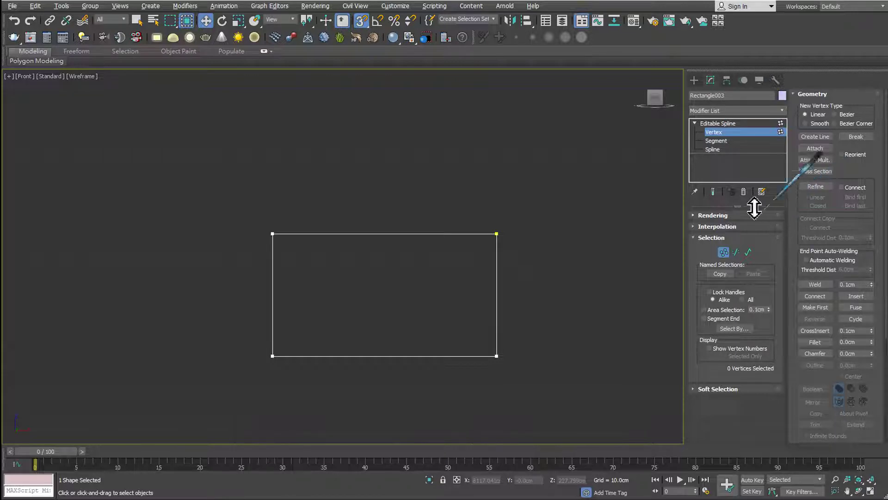
Step: Refine the top edge at its midpoint and at the midpoints of its left and right halves
drag(831, 183, 833, 197)
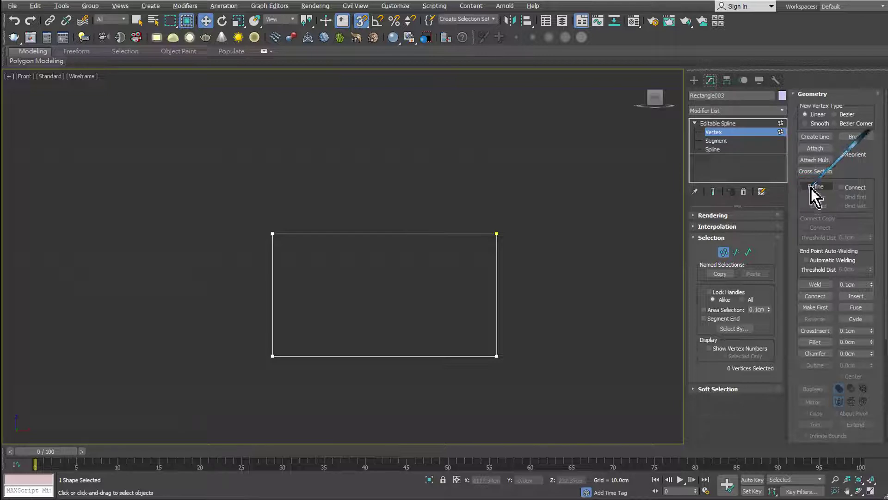
click(813, 189)
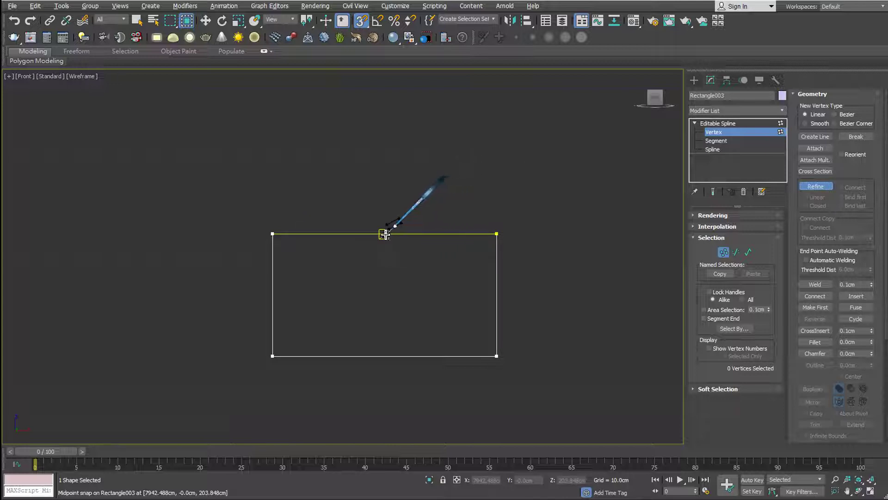
click(384, 234)
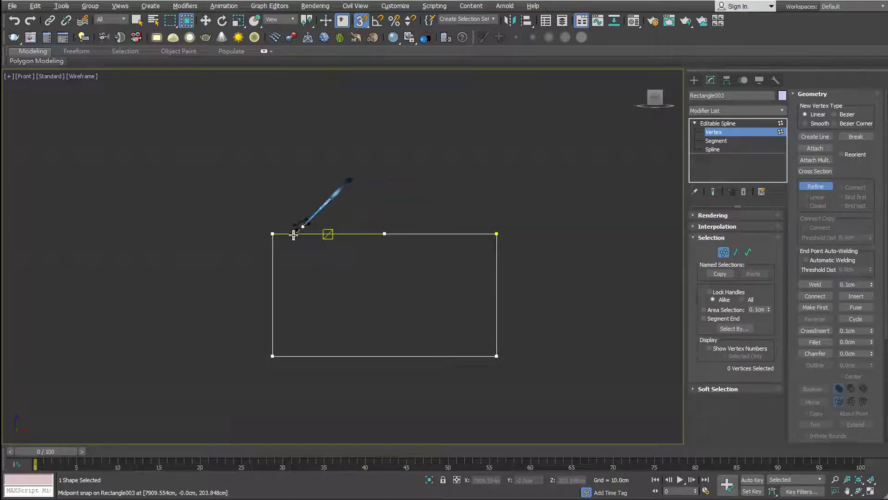
click(327, 234)
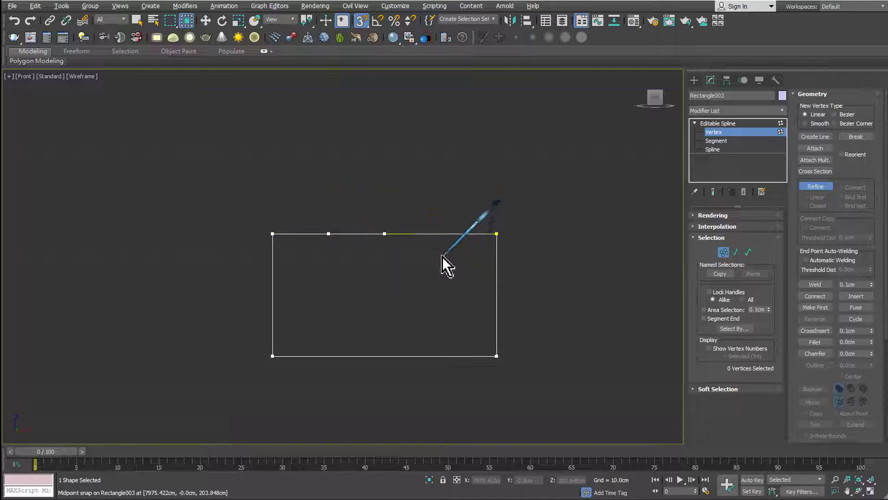
click(440, 234)
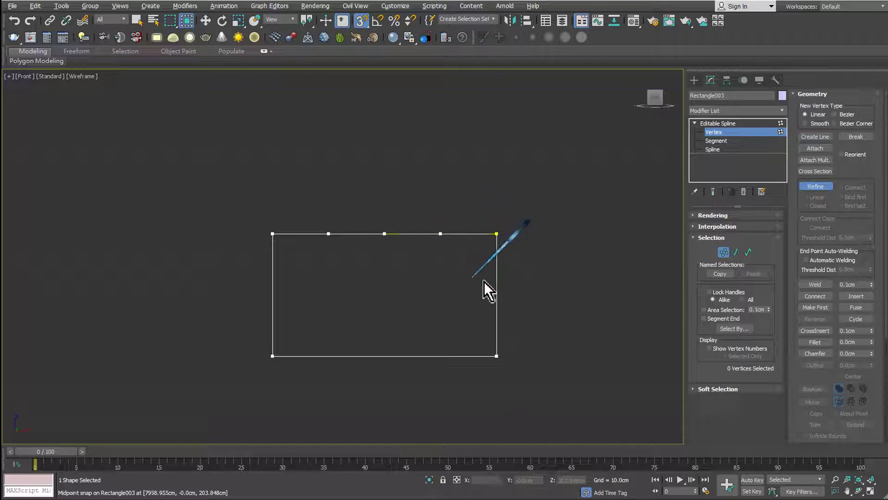
right_click(550, 272)
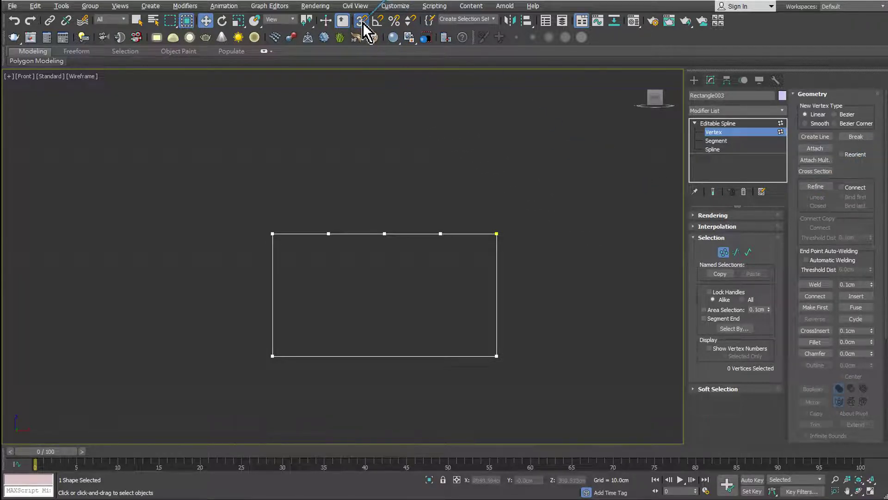
Step: Select the middle top vertex and drag it straight up along Y into a peak
right_click(406, 102)
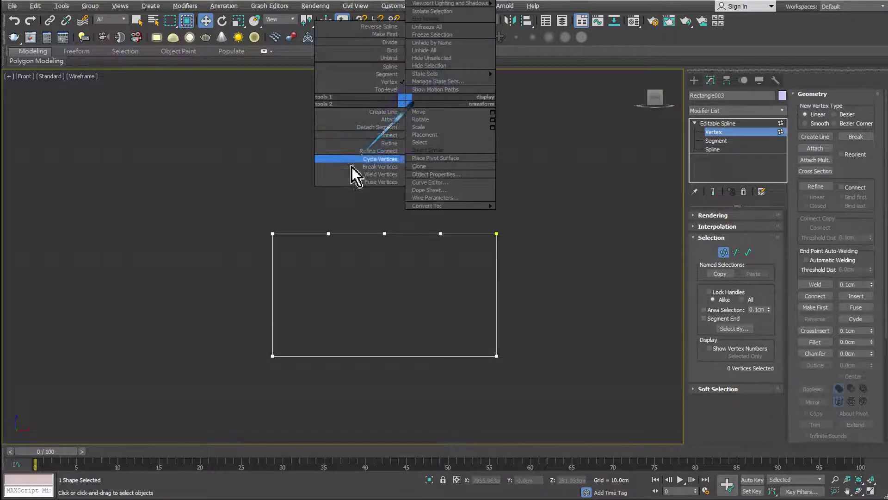
middle_drag(384, 196, 407, 236)
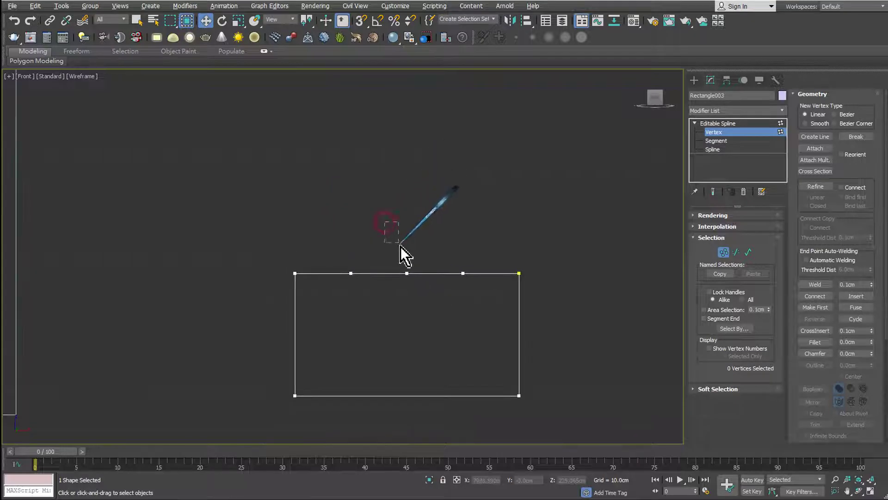
drag(401, 246, 438, 312)
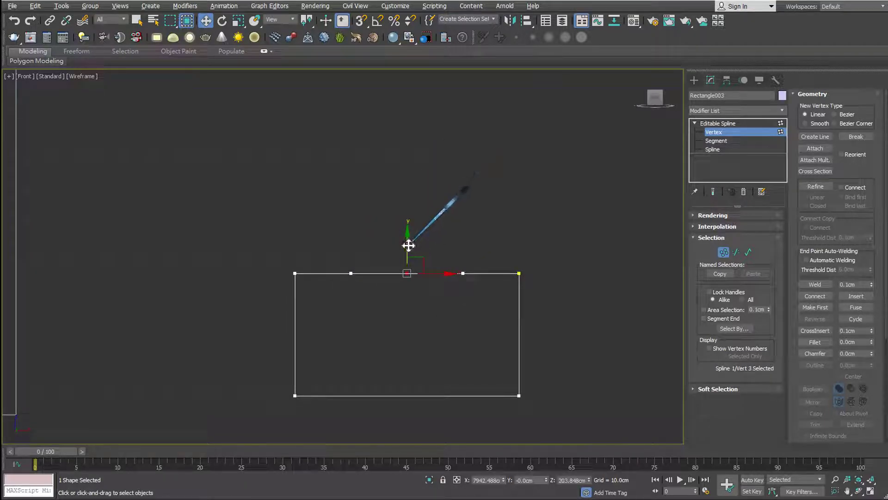
drag(408, 245, 405, 146)
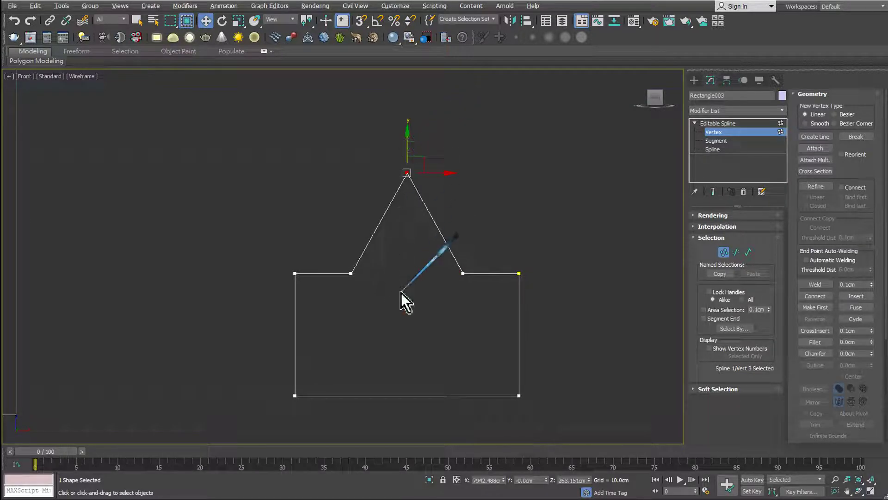
click(399, 278)
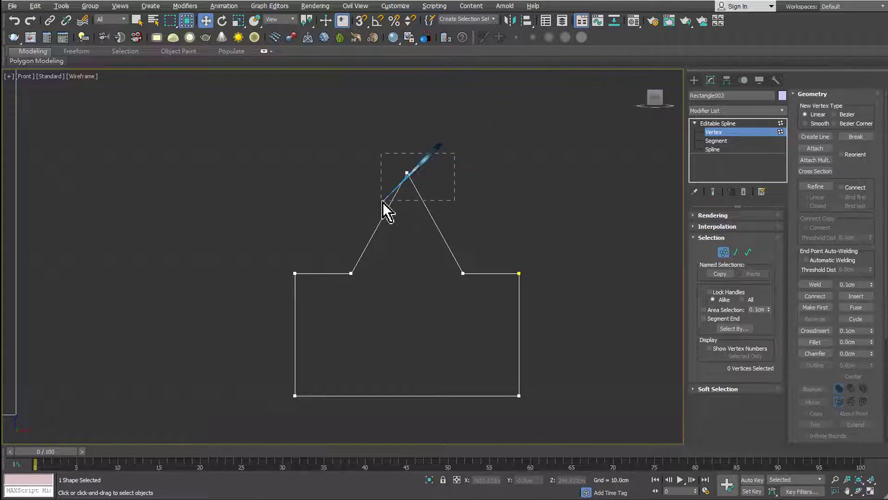
drag(382, 201, 385, 200)
Step: Set the peak vertex to Smooth, nudge it down slightly, then make it Bezier
right_click(402, 172)
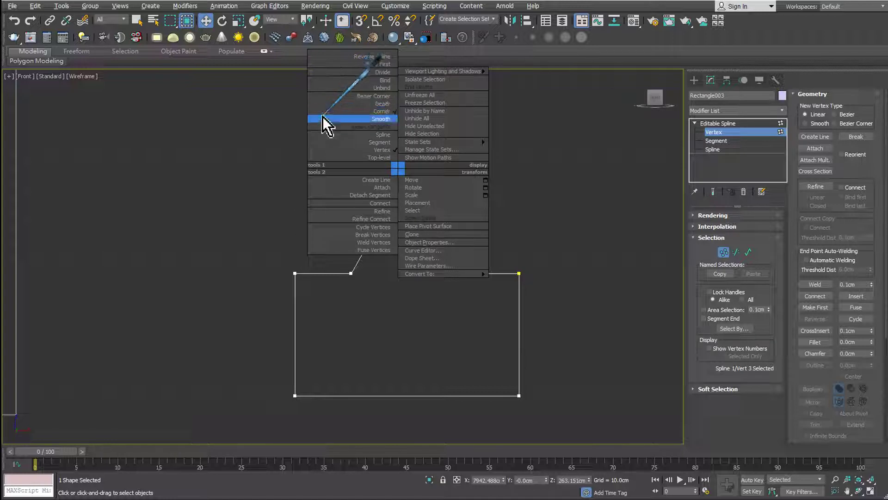
click(323, 119)
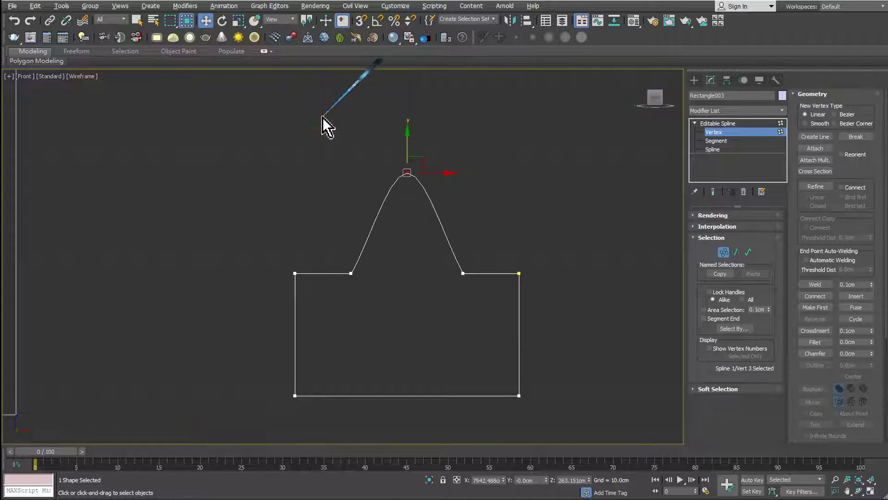
drag(407, 142, 407, 145)
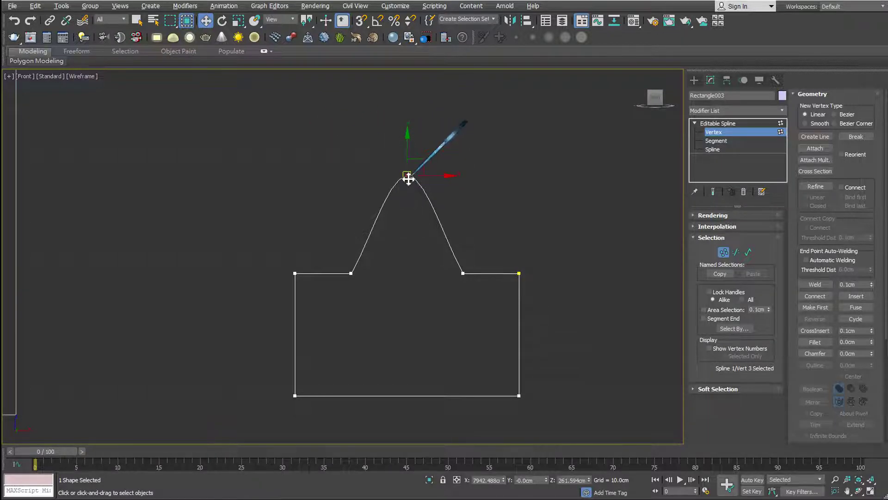
right_click(406, 176)
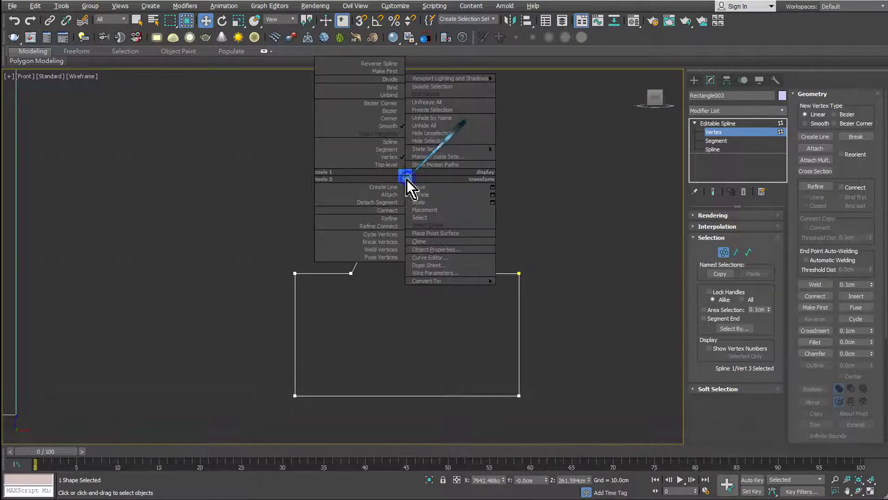
click(326, 112)
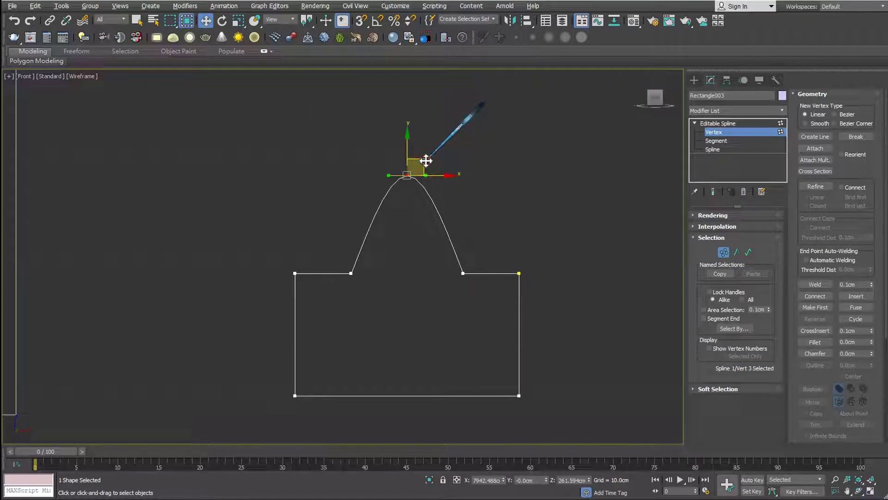
Step: Zoom in to inspect the rounded arch with the peak vertex reselected
scroll(425, 162, up, 2)
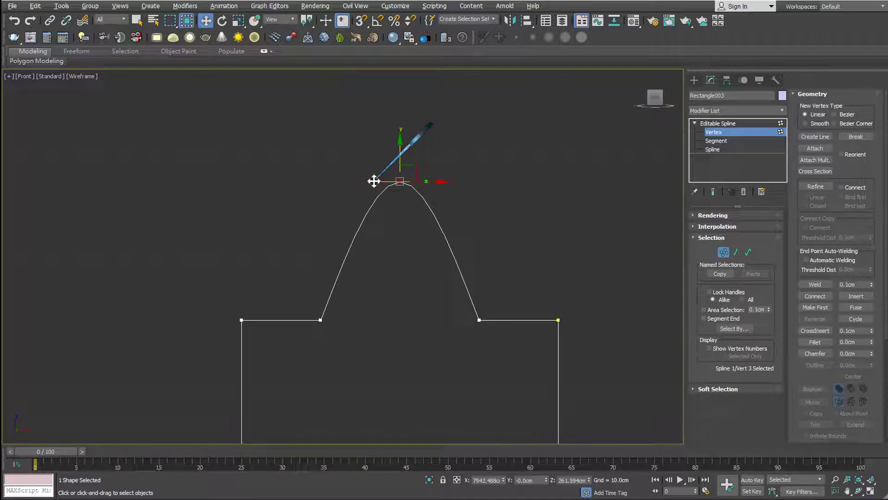
click(389, 162)
click(397, 180)
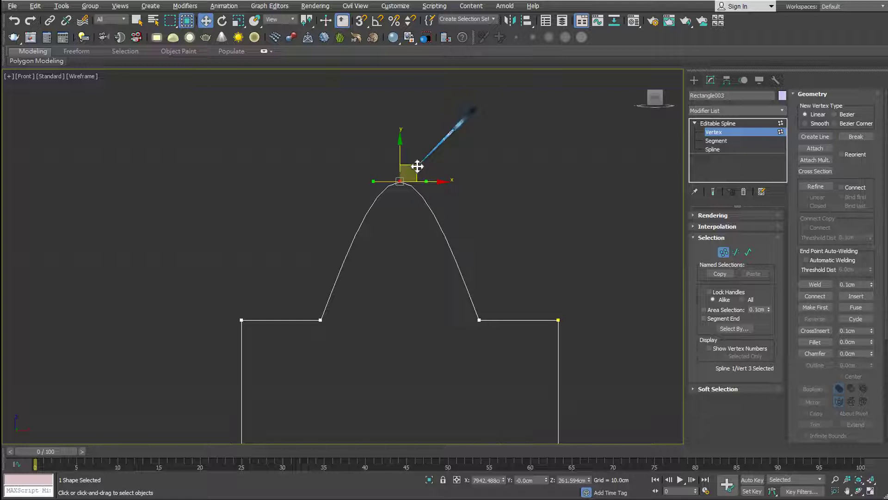
scroll(418, 165, up, 2)
scroll(416, 168, up, 2)
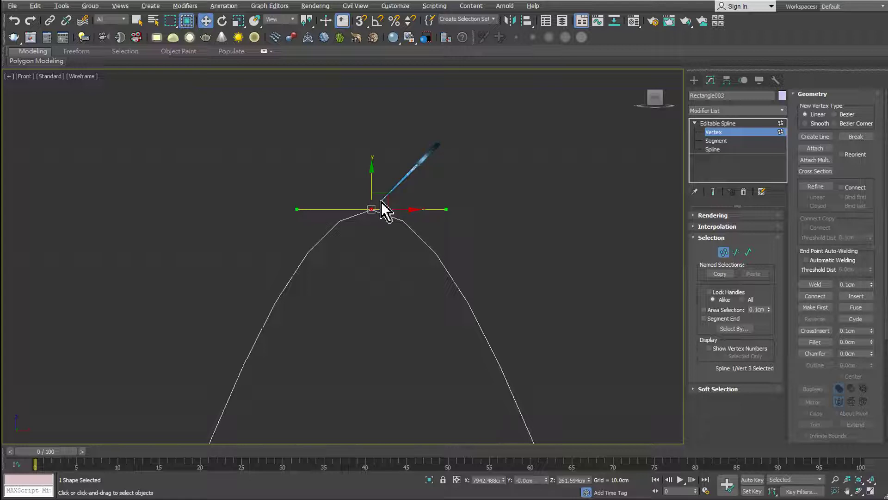
scroll(402, 182, down, 2)
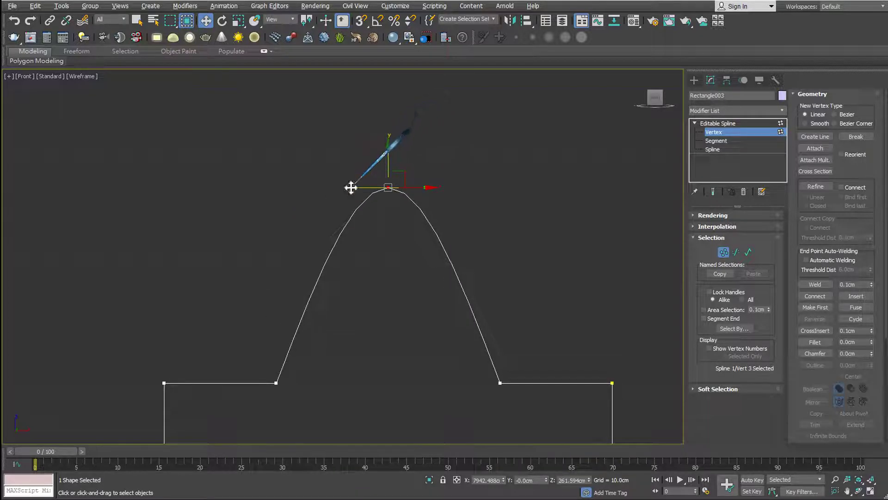
Step: Lower the peak vertex and widen its Bezier handles so Rectangle003's arch becomes a broad, rounded dome
mouse_move(351, 187)
mouse_down()
mouse_move(350, 137)
mouse_move(353, 224)
mouse_move(356, 159)
mouse_move(278, 164)
mouse_move(361, 159)
mouse_move(320, 167)
mouse_up()
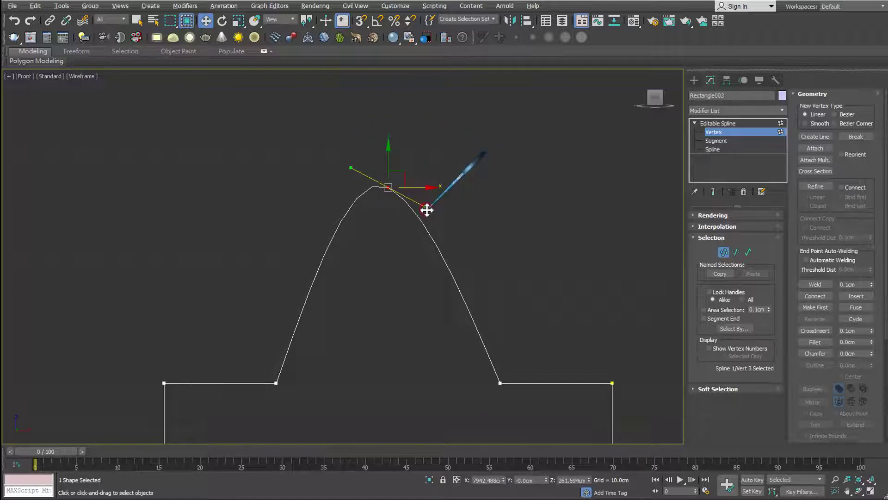
mouse_move(426, 209)
mouse_down()
mouse_move(519, 215)
mouse_move(418, 210)
mouse_move(528, 209)
mouse_move(396, 204)
mouse_move(498, 206)
mouse_move(492, 221)
mouse_move(492, 192)
mouse_move(489, 205)
mouse_up()
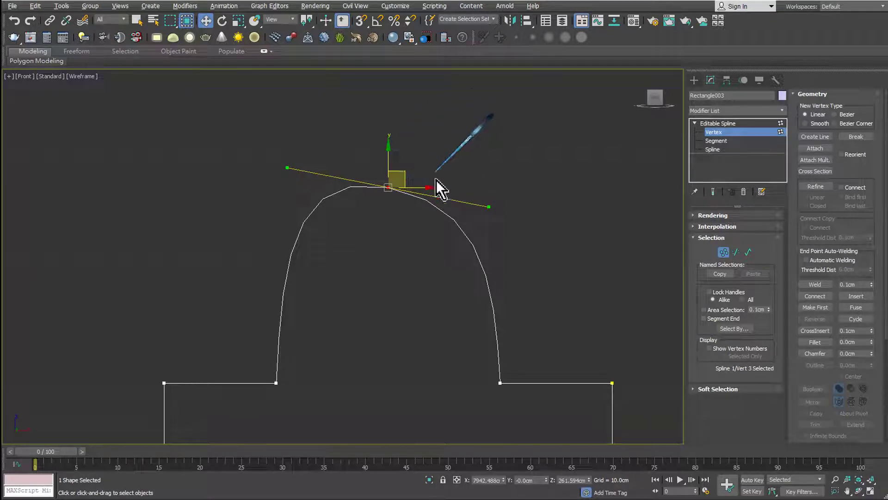
mouse_move(490, 207)
mouse_down()
mouse_move(492, 181)
mouse_move(435, 142)
mouse_move(423, 208)
mouse_move(487, 224)
mouse_move(506, 194)
mouse_move(507, 166)
mouse_move(478, 151)
mouse_move(488, 187)
mouse_move(550, 190)
mouse_move(502, 187)
mouse_up()
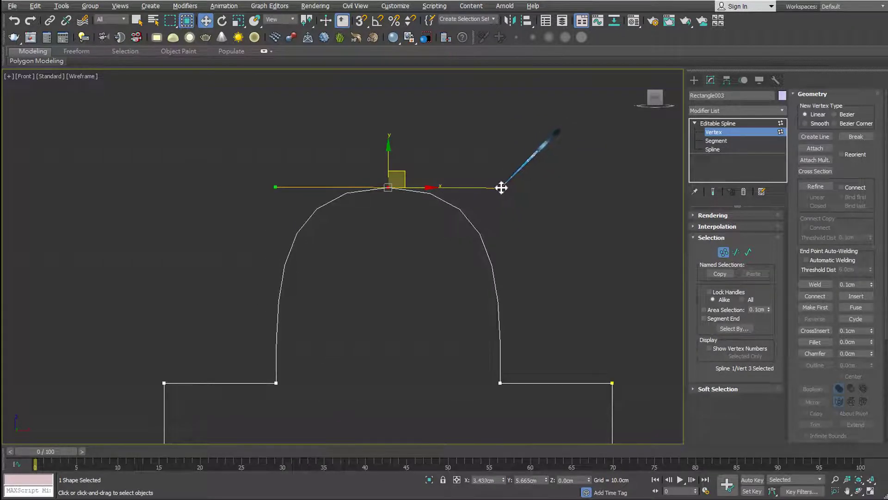
drag(389, 157, 389, 238)
middle_drag(466, 254, 533, 189)
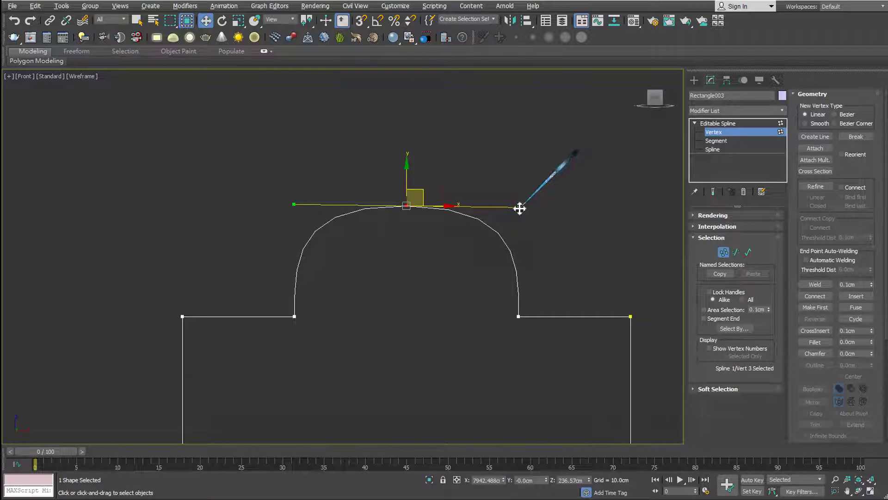
drag(519, 207, 512, 208)
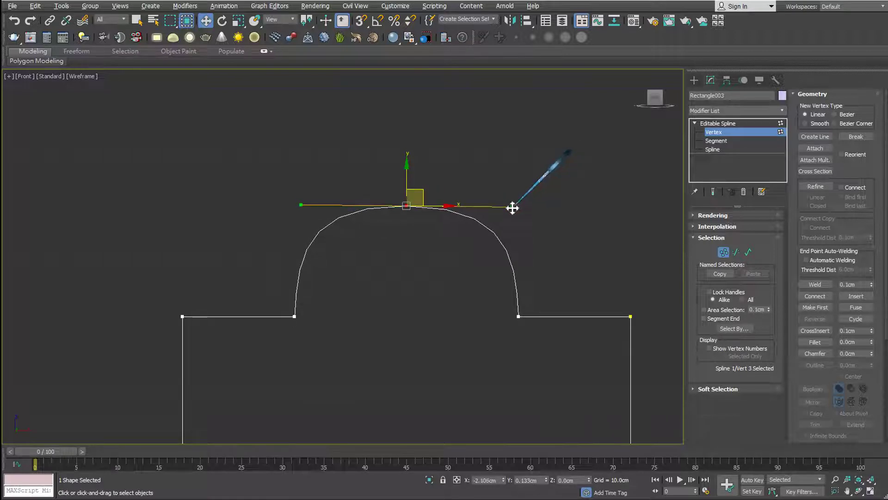
click(463, 260)
scroll(442, 265, down, 3)
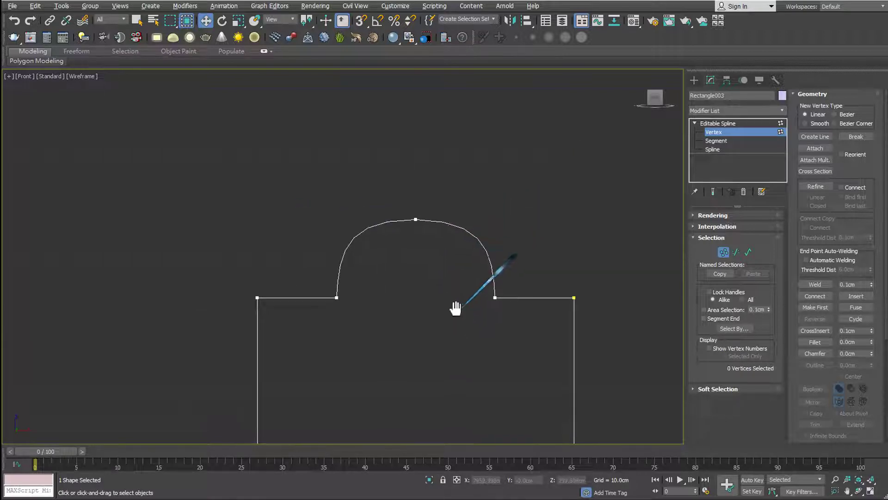
Step: Region-select the top-left and top-right outer corner vertices of Rectangle003's base
middle_drag(456, 308, 442, 241)
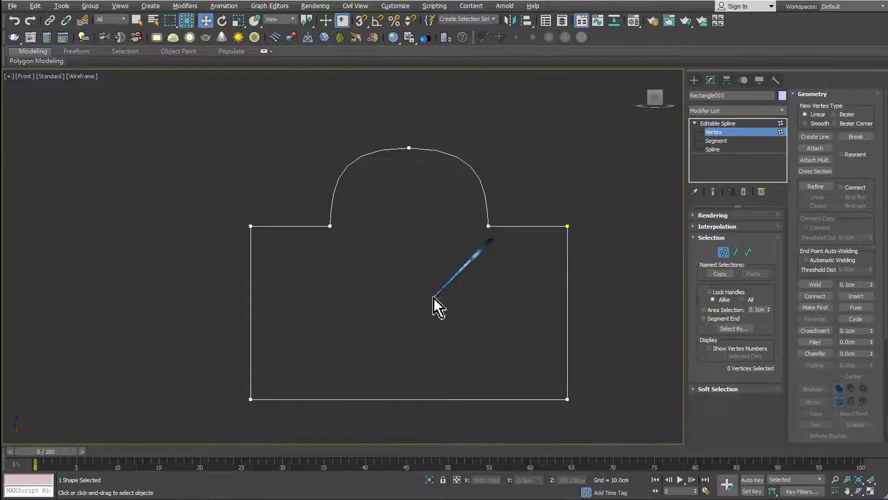
drag(215, 214, 293, 250)
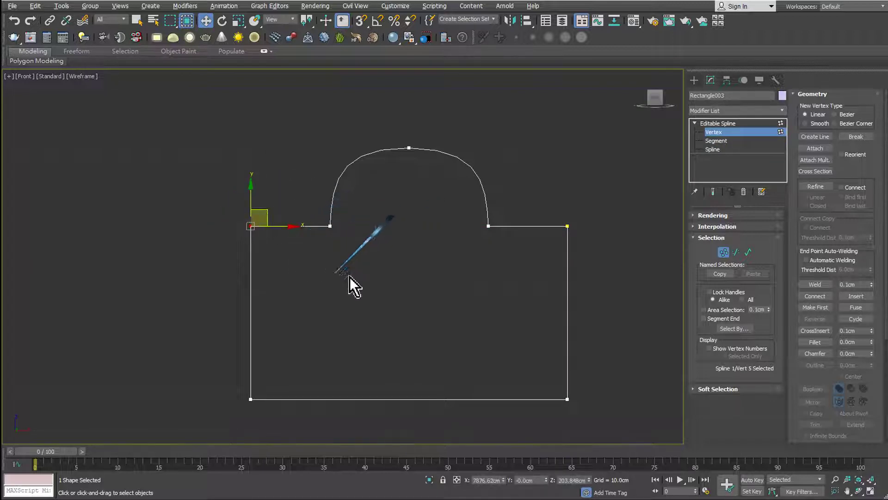
drag(544, 209, 602, 275)
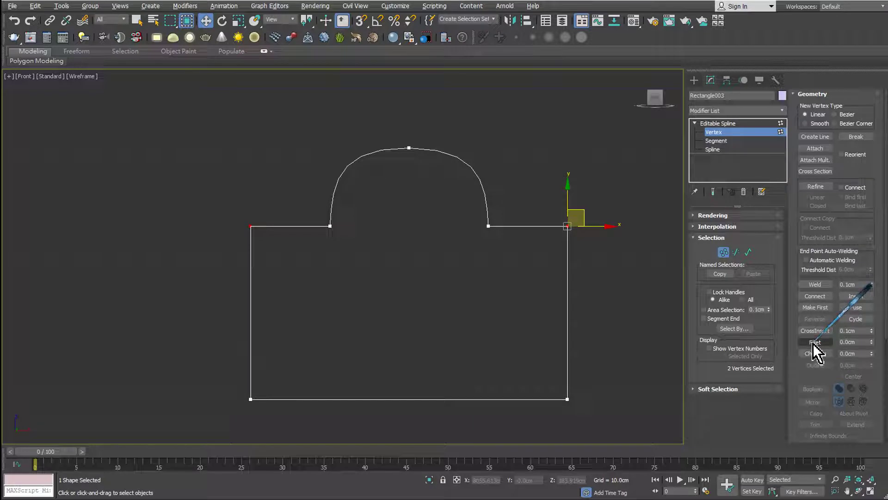
Step: Fillet both selected upper outer corners into rounded curves with the interactive Fillet tool
click(858, 341)
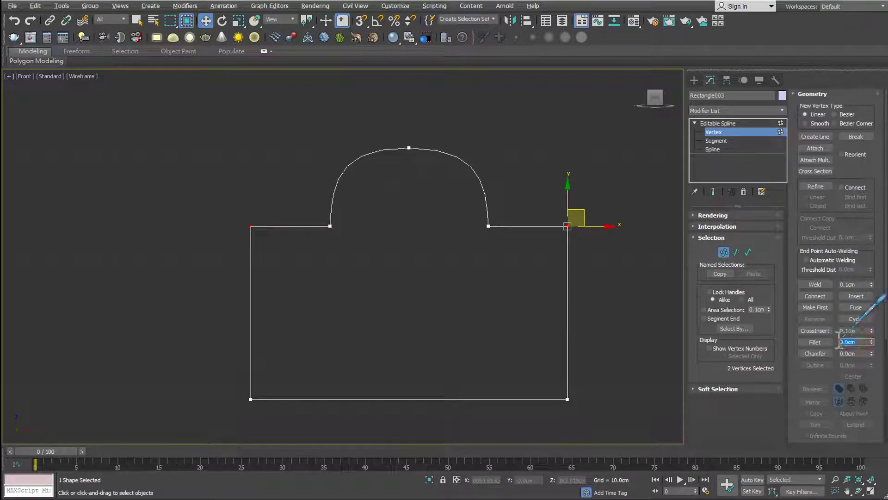
click(811, 343)
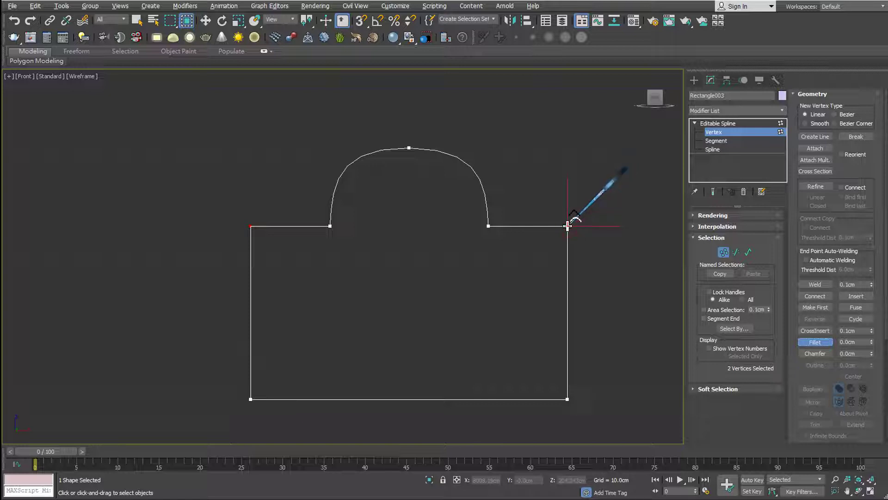
drag(568, 226, 567, 193)
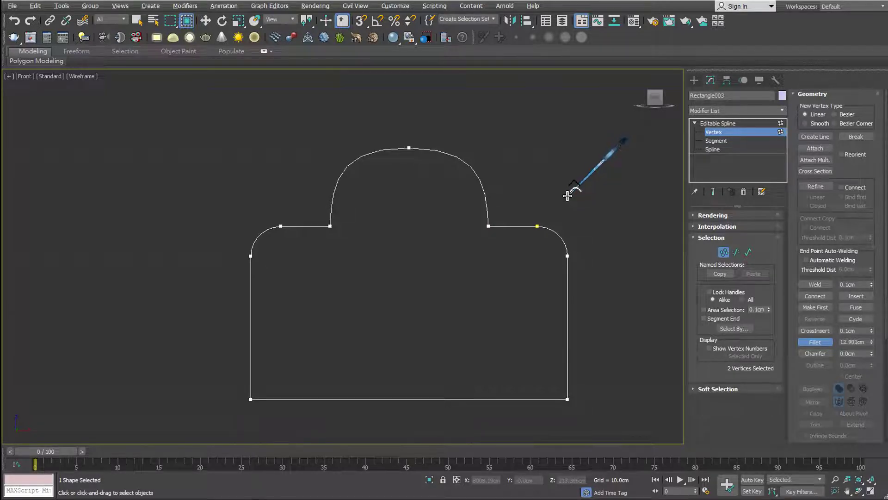
drag(568, 192, 567, 222)
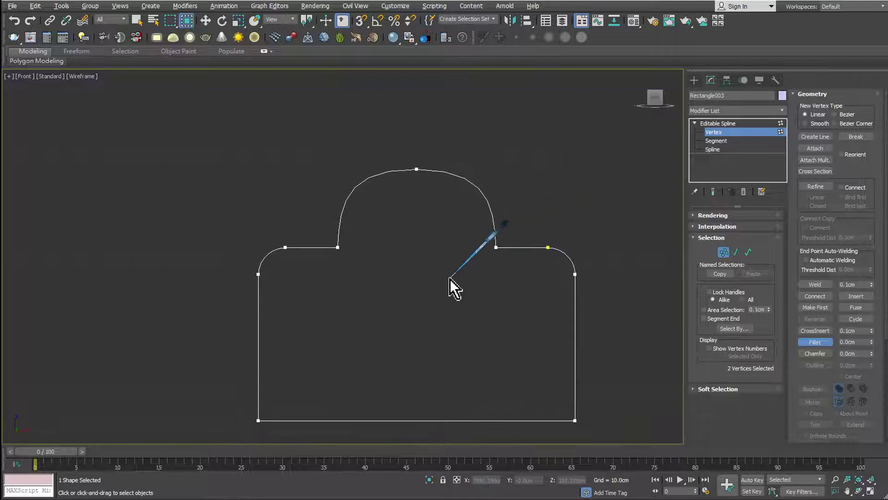
Step: Select the two inner vertices beside the dome and fillet them into smooth shoulders
scroll(459, 268, up, 3)
drag(537, 221, 282, 266)
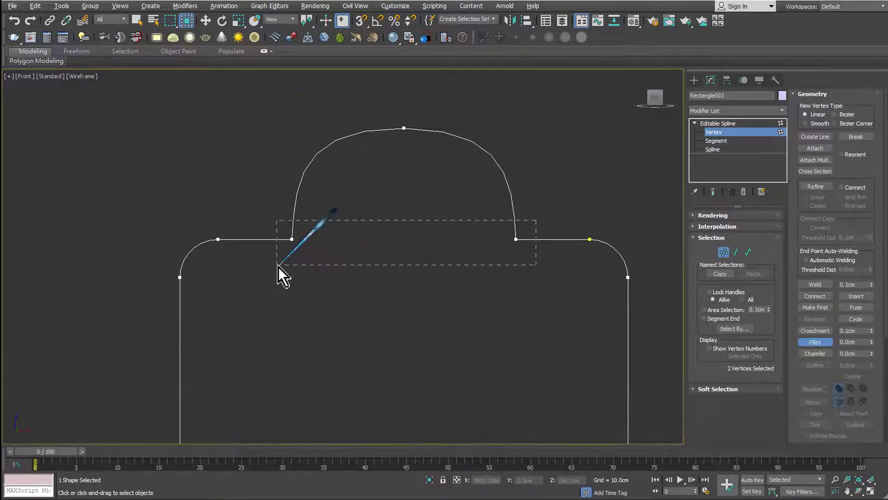
drag(282, 266, 278, 267)
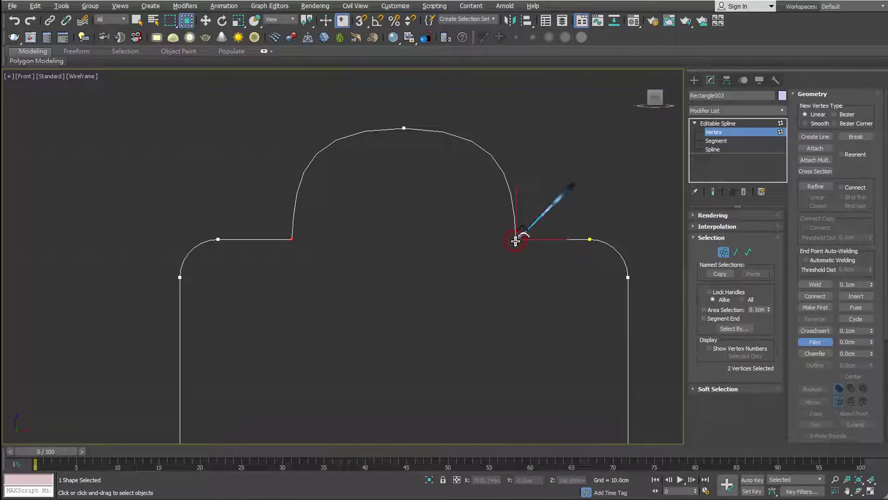
drag(516, 241, 516, 212)
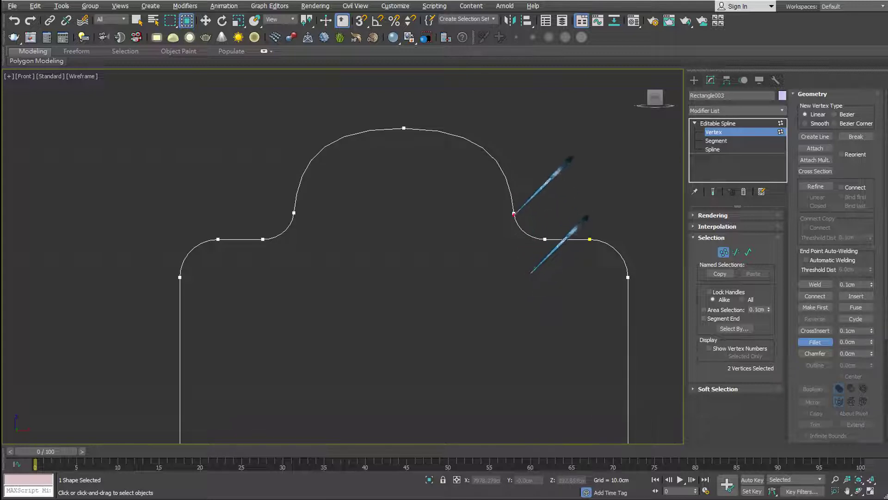
mouse_move(514, 213)
mouse_down()
mouse_move(537, 236)
mouse_move(586, 240)
mouse_move(630, 275)
mouse_up()
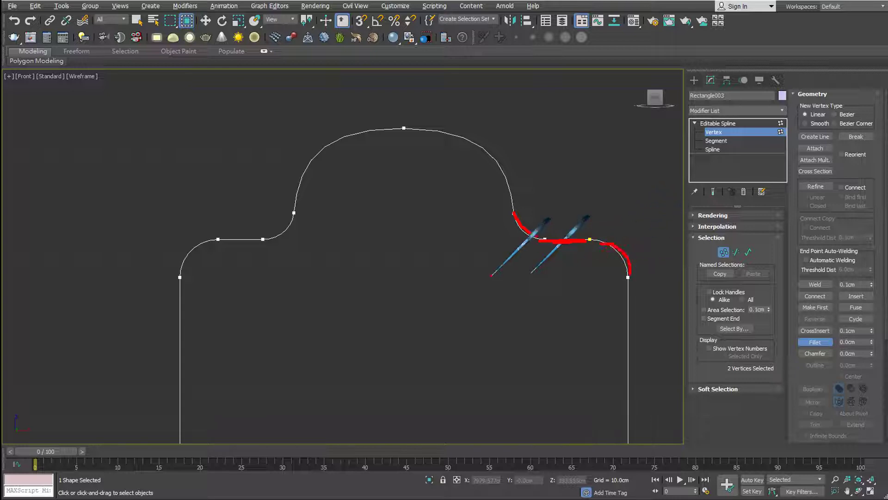
scroll(426, 262, down, 3)
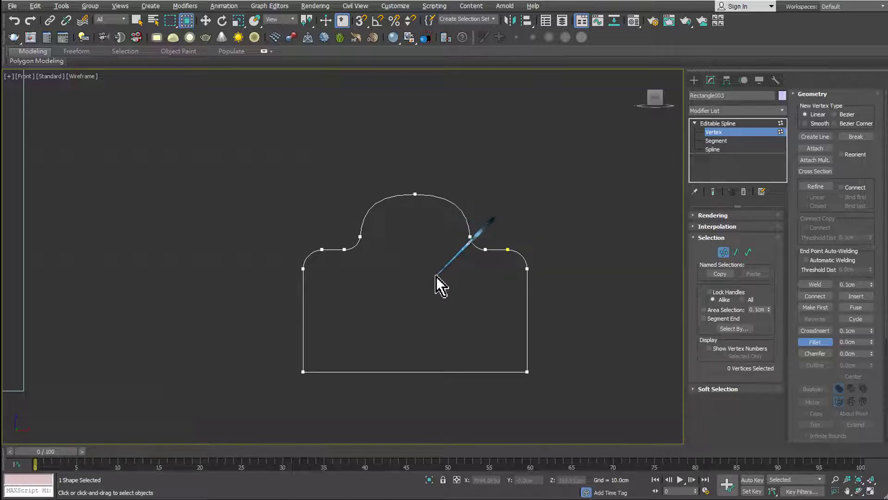
scroll(437, 276, up, 1)
middle_drag(473, 298, 483, 278)
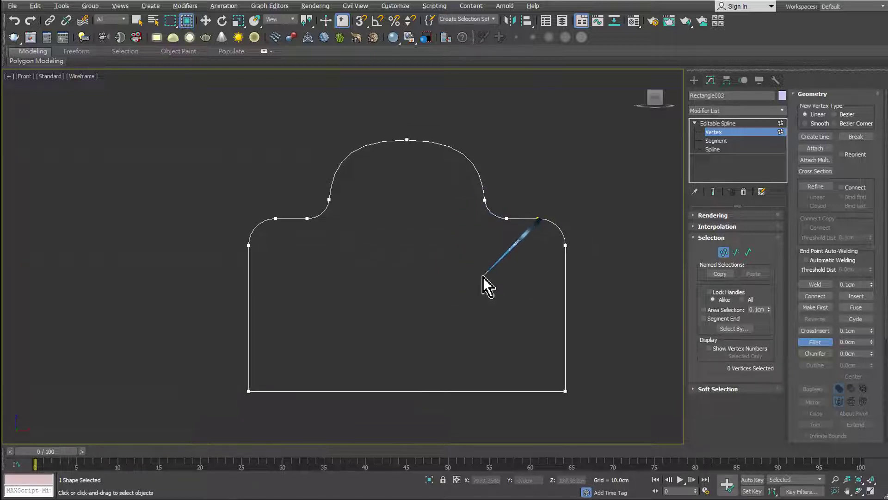
Step: Select the profile's two bottom vertices and move them up on Y to shorten it
right_click(633, 314)
scroll(592, 299, down, 2)
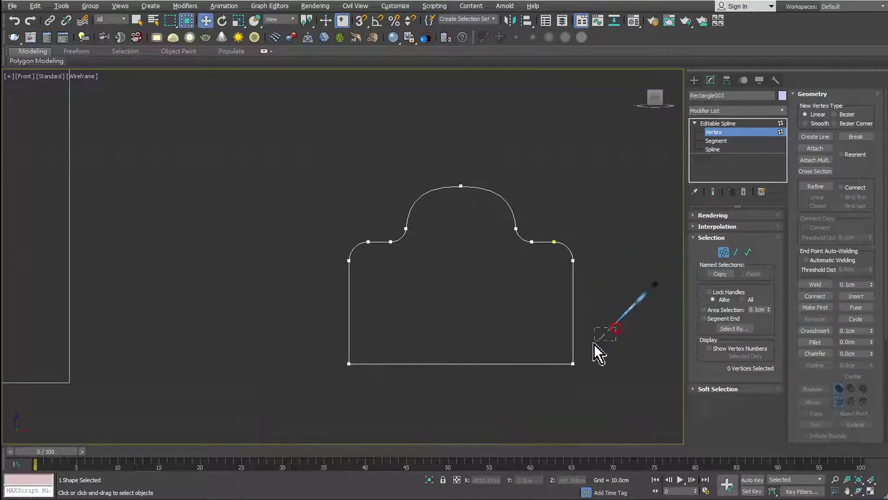
drag(595, 329, 346, 383)
mouse_move(354, 332)
mouse_down()
mouse_move(352, 314)
mouse_move(352, 353)
mouse_move(354, 311)
mouse_up()
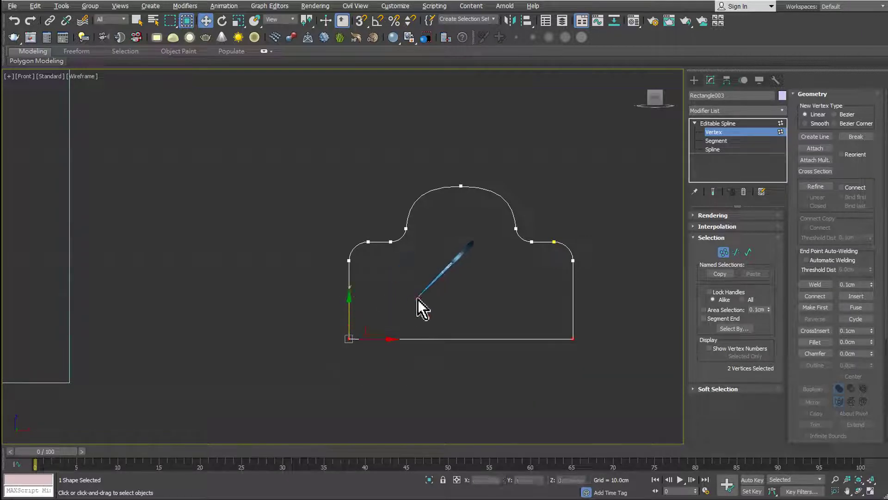
click(422, 305)
scroll(423, 305, down, 2)
scroll(433, 306, down, 3)
middle_drag(426, 331, 465, 332)
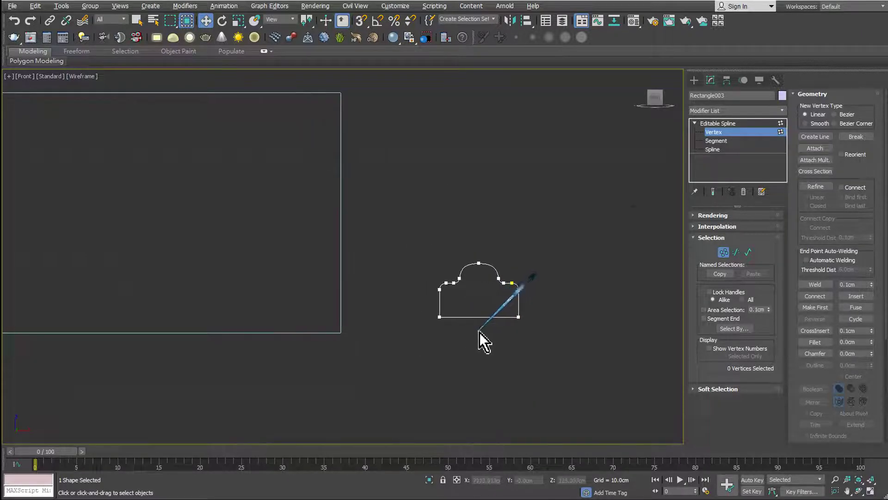
Step: Return to Editable Spline object level and deselect Rectangle003, leaving both shapes side by side
click(716, 125)
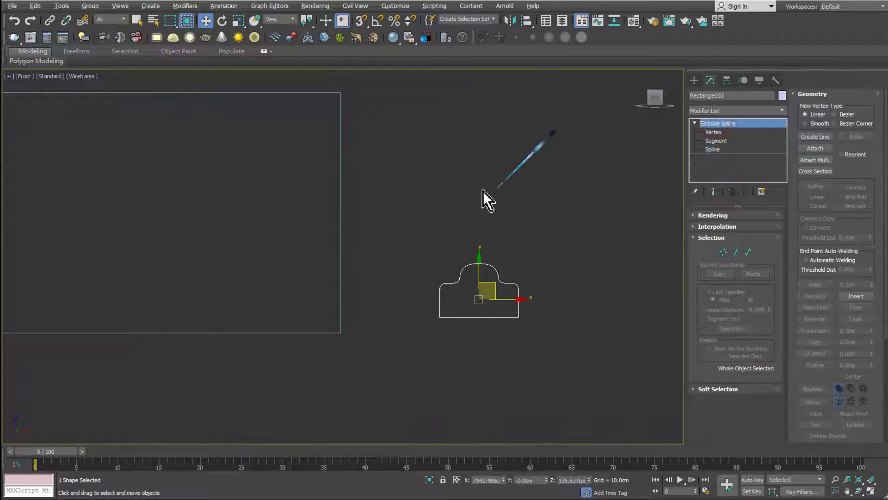
mouse_move(486, 198)
middle_down()
mouse_move(531, 194)
mouse_move(520, 199)
middle_up()
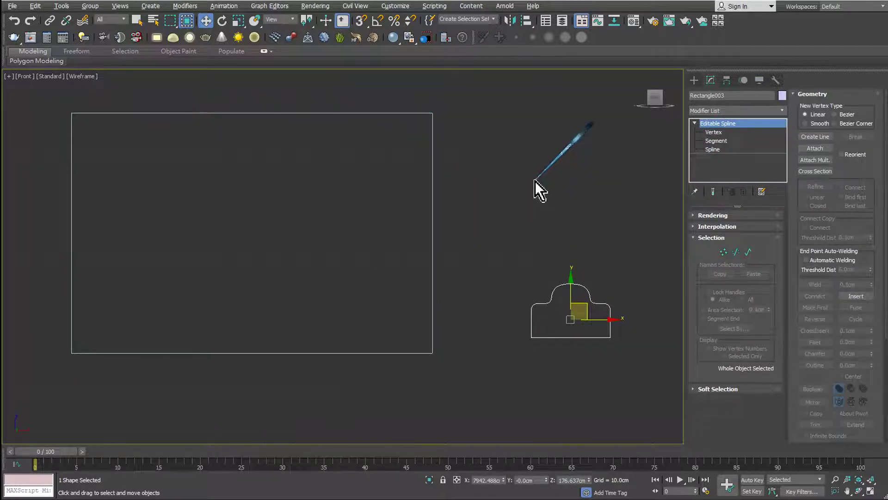
mouse_move(143, 231)
mouse_down()
mouse_move(141, 165)
mouse_move(145, 185)
mouse_up()
drag(181, 209, 183, 222)
drag(201, 171, 202, 220)
mouse_move(189, 191)
mouse_down()
mouse_move(213, 189)
mouse_move(250, 235)
mouse_up()
mouse_move(514, 359)
mouse_down()
mouse_move(478, 398)
mouse_move(543, 396)
mouse_move(578, 423)
mouse_up()
mouse_move(568, 381)
mouse_down()
mouse_move(584, 396)
mouse_move(612, 385)
mouse_up()
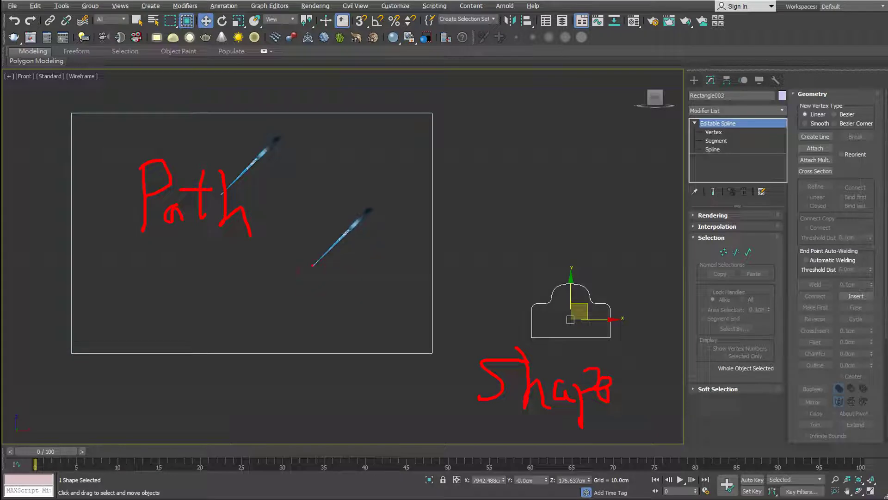
click(313, 265)
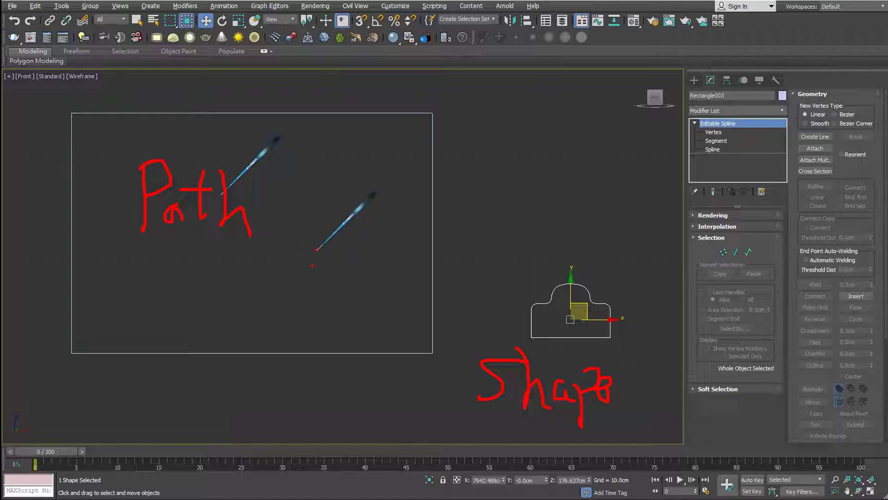
click(294, 254)
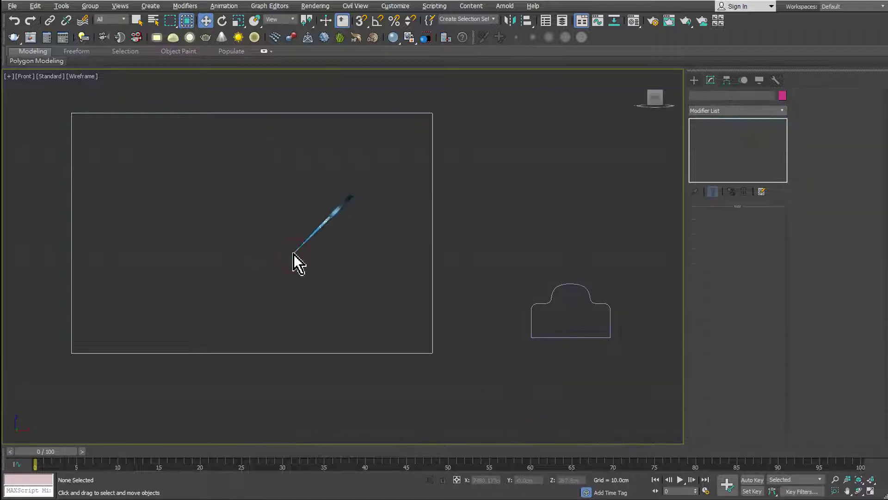
Step: Maximize the Perspective viewport, zoom to the plane, and box-select the rectangle path and domed profile
key(alt+w)
click(406, 292)
key(alt+w)
middle_drag(620, 291, 447, 295)
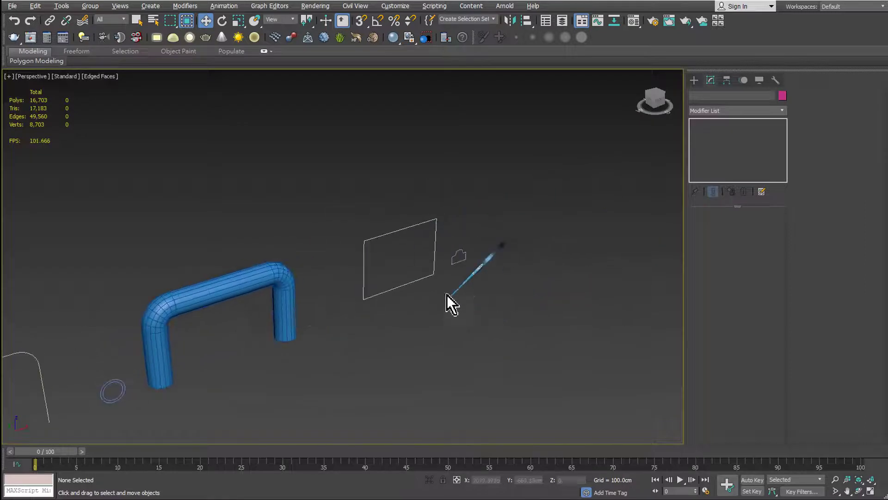
scroll(440, 283, up, 3)
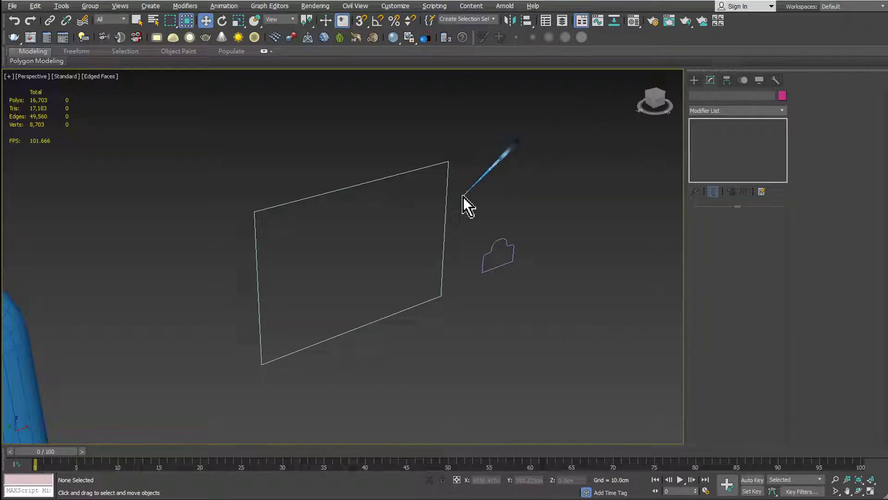
drag(549, 129, 404, 331)
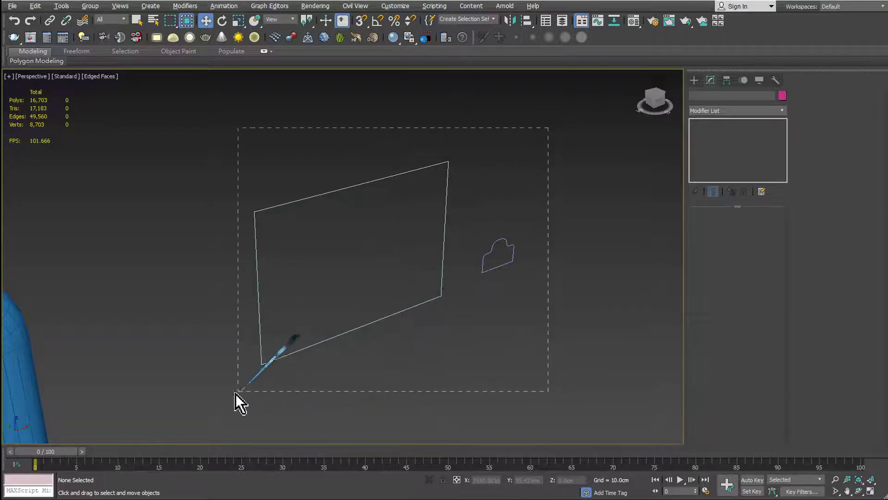
drag(235, 394, 227, 393)
Step: Convert both shapes to Editable Spline, then select Rectangle002 alone as the loft path
right_click(399, 272)
mouse_move(419, 374)
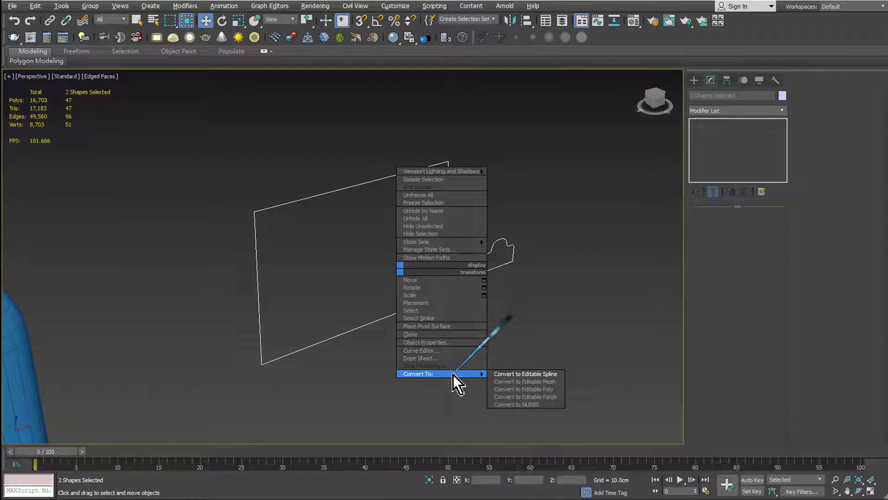
click(523, 374)
click(493, 327)
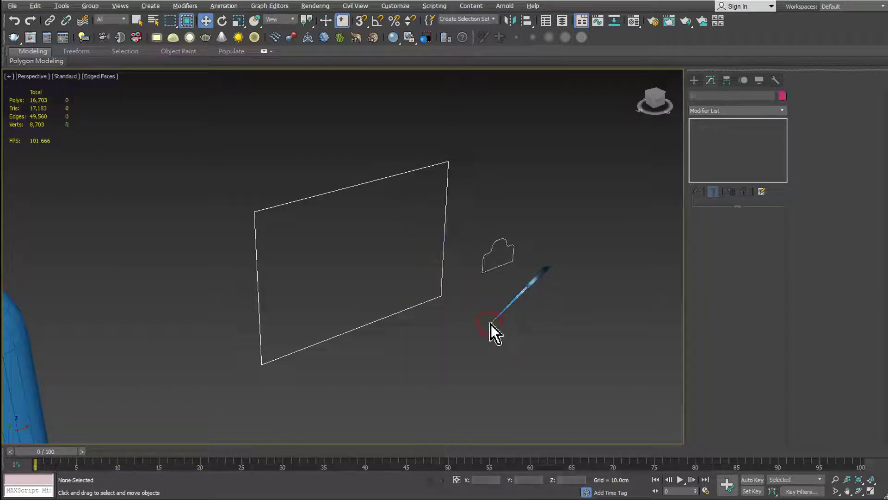
scroll(490, 324, up, 4)
middle_drag(467, 273, 468, 306)
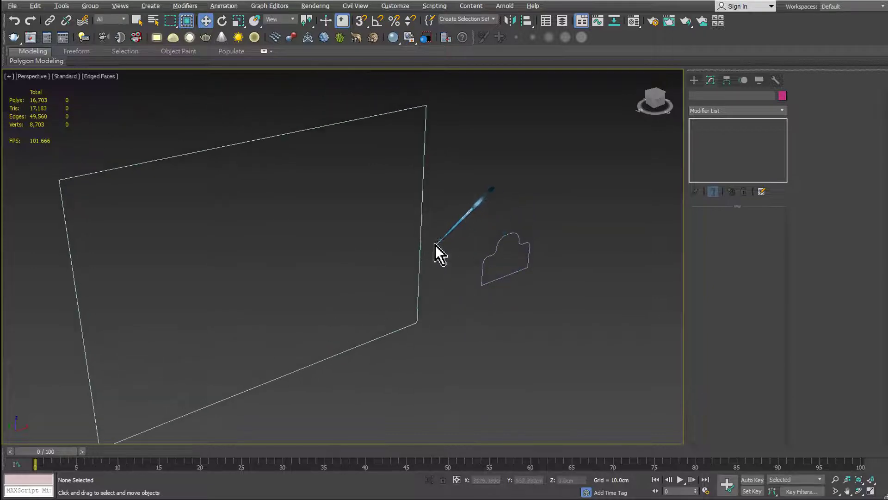
click(421, 243)
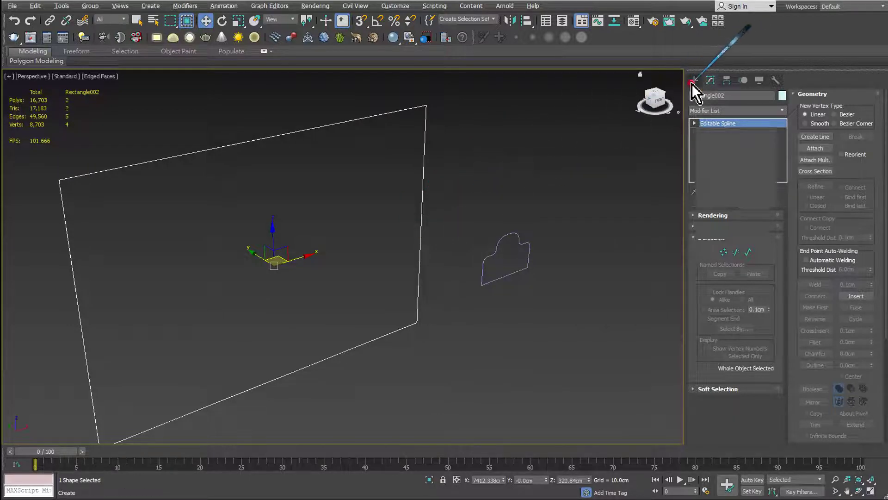
Step: Create a Compound Objects Loft on Rectangle002, using Get Shape to pick Rectangle003 as the profile
click(695, 80)
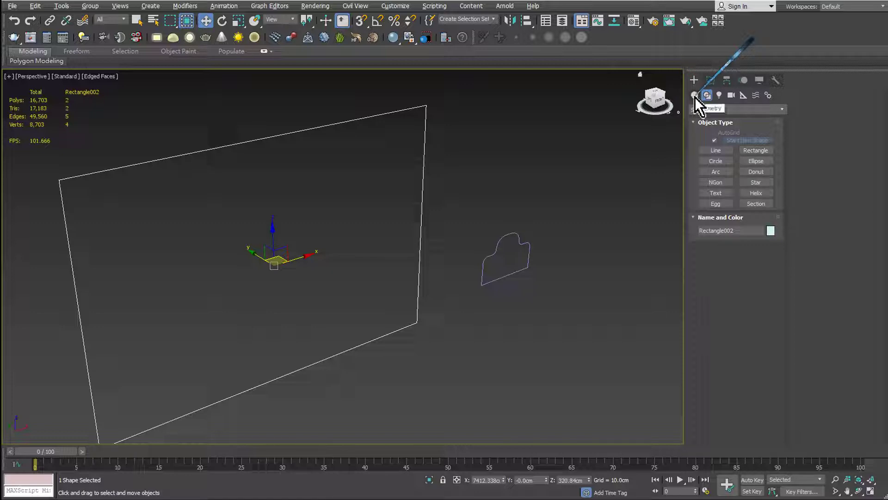
click(695, 95)
click(703, 109)
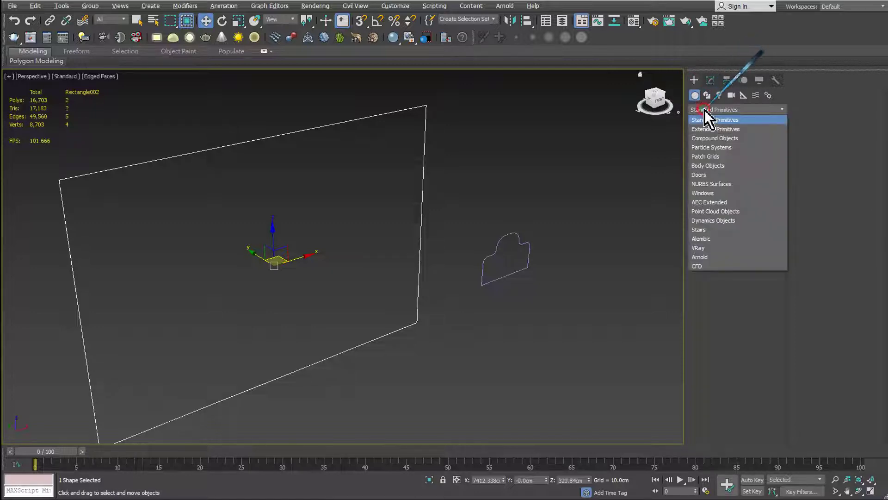
click(718, 139)
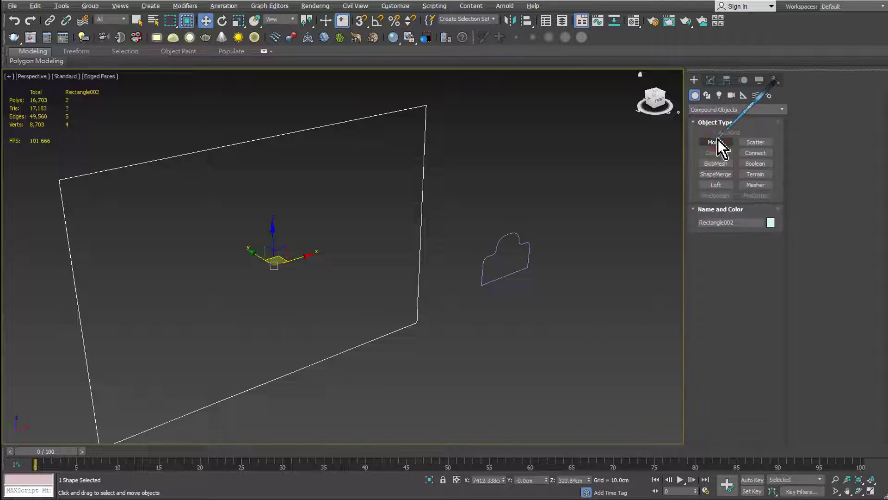
click(722, 185)
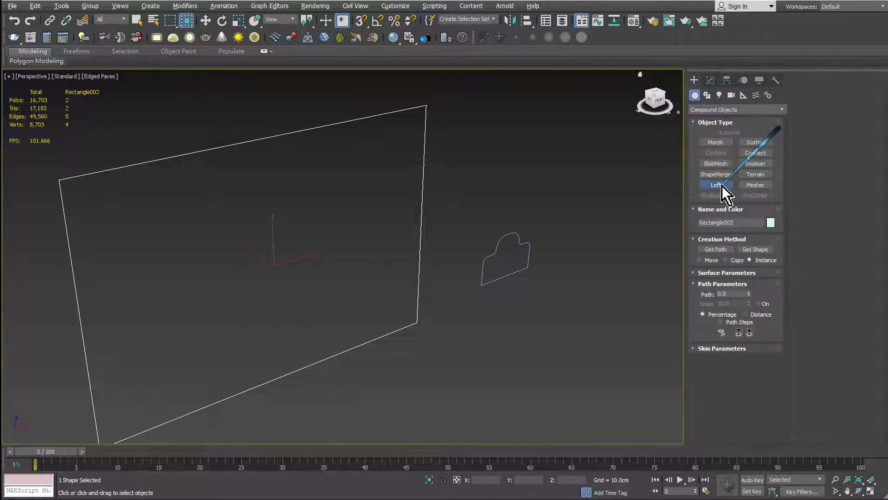
click(757, 250)
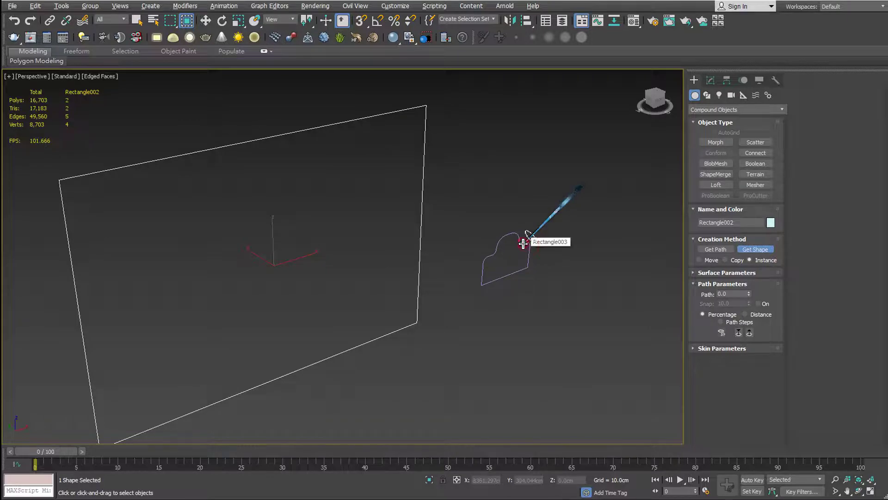
click(523, 243)
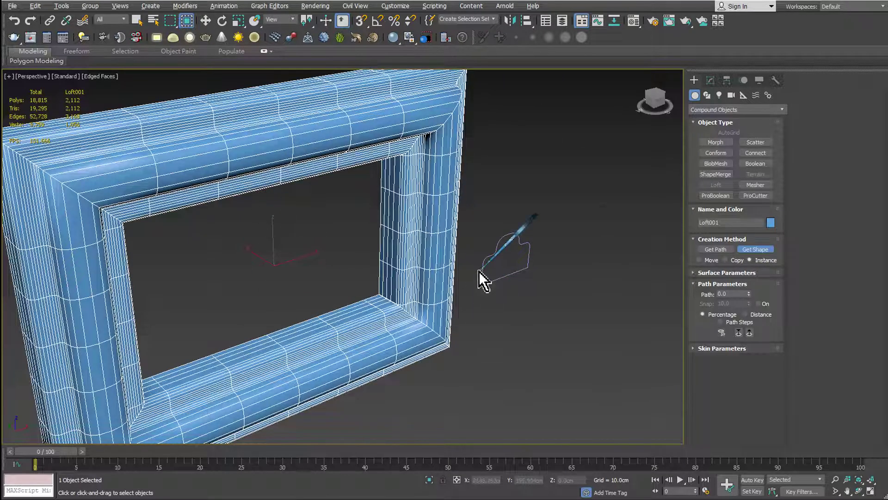
key(w)
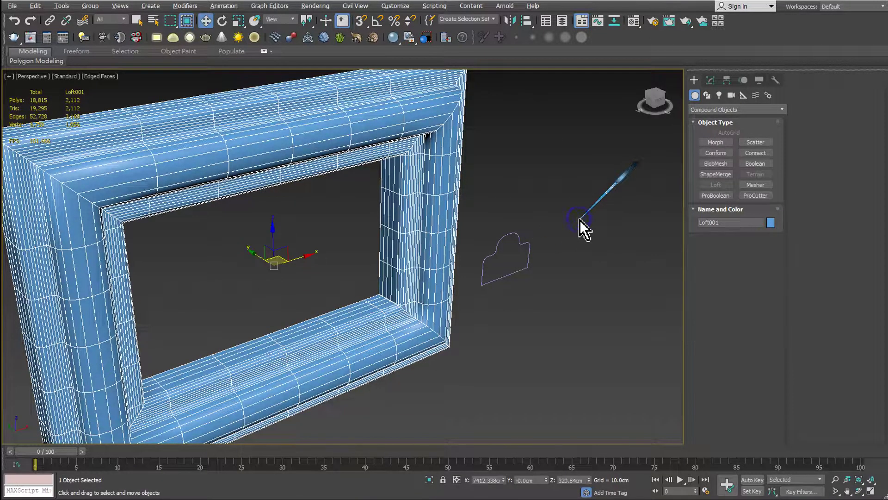
middle_drag(532, 189, 575, 195)
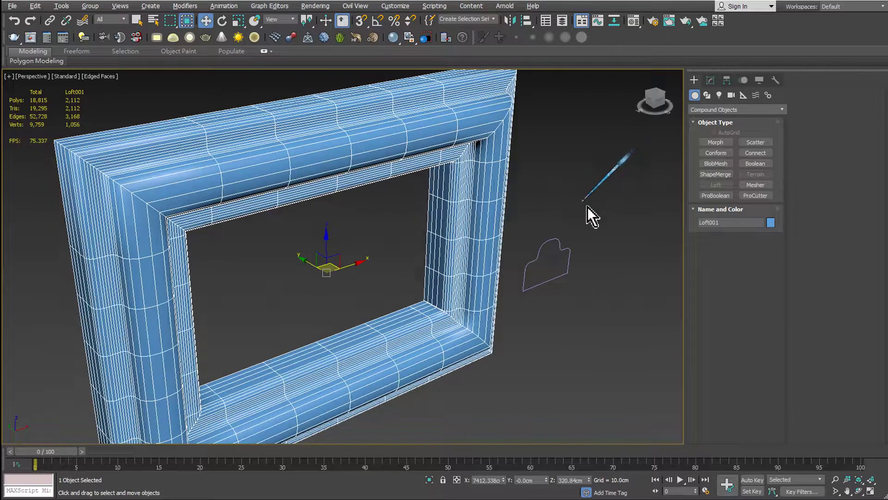
mouse_move(523, 286)
mouse_down()
mouse_move(539, 249)
mouse_move(523, 283)
mouse_up()
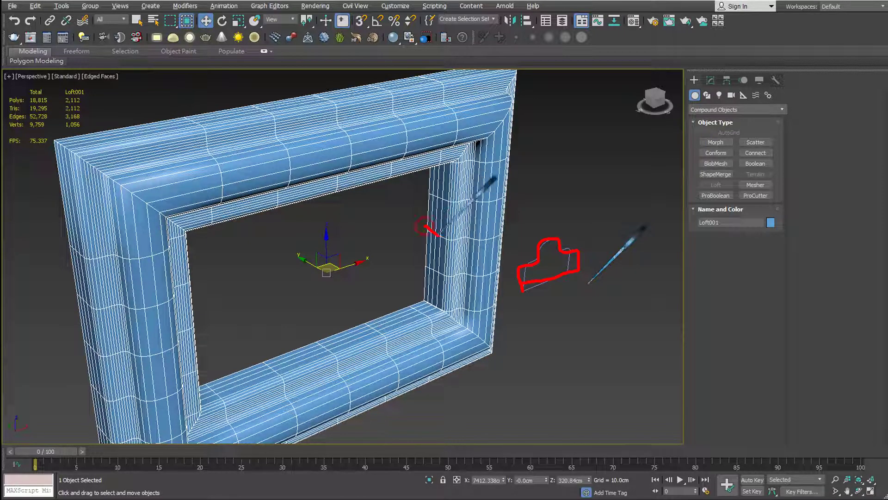
mouse_move(424, 227)
mouse_down()
mouse_move(486, 237)
mouse_move(503, 221)
mouse_move(417, 224)
mouse_up()
mouse_move(472, 195)
mouse_down()
mouse_move(366, 127)
mouse_move(159, 307)
mouse_move(376, 357)
mouse_move(368, 327)
mouse_up()
key(Escape)
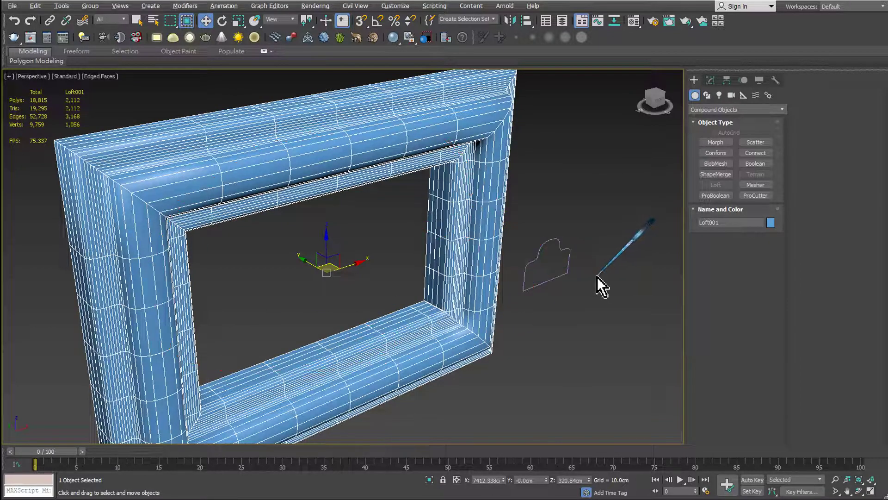
mouse_move(556, 282)
alt+middle_down()
mouse_move(501, 283)
mouse_move(534, 263)
mouse_move(430, 268)
mouse_move(588, 278)
alt+middle_up()
scroll(534, 262, down, 3)
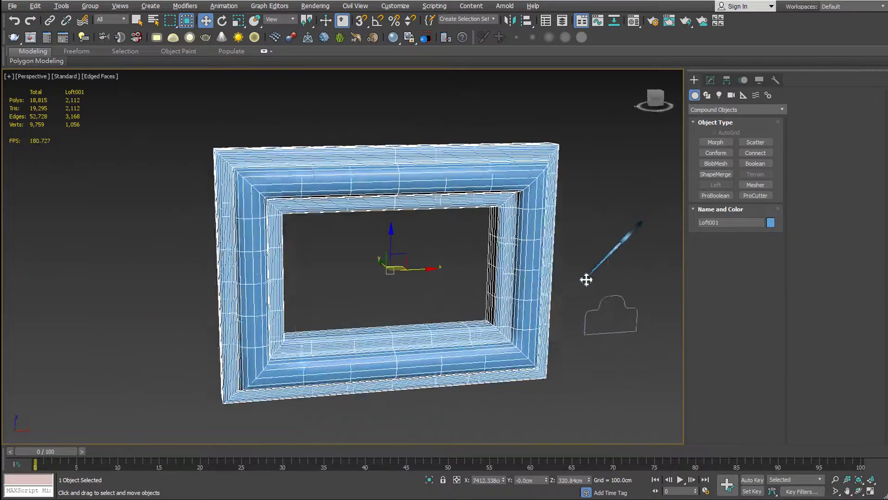
scroll(573, 266, up, 5)
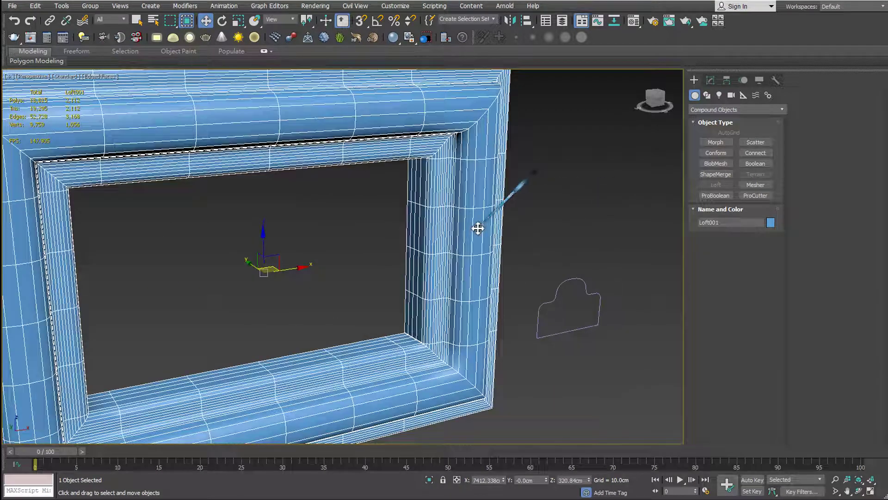
scroll(489, 234, down, 2)
alt+middle_drag(502, 238, 522, 234)
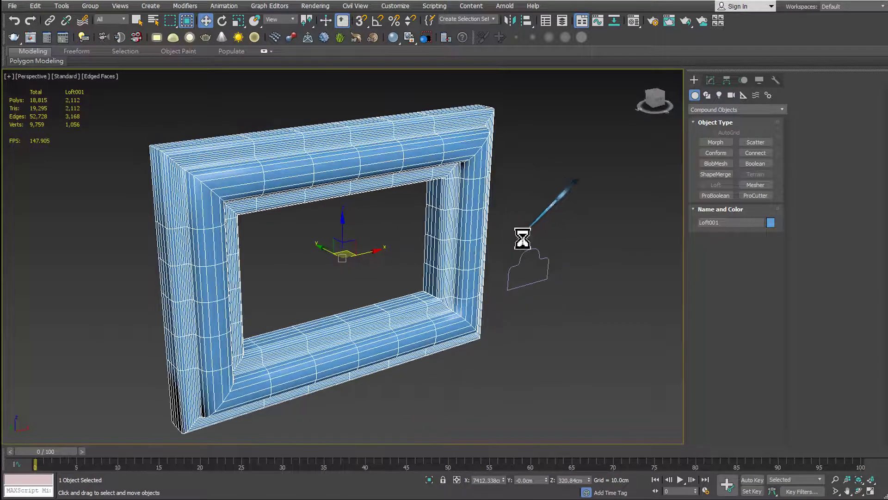
click(530, 249)
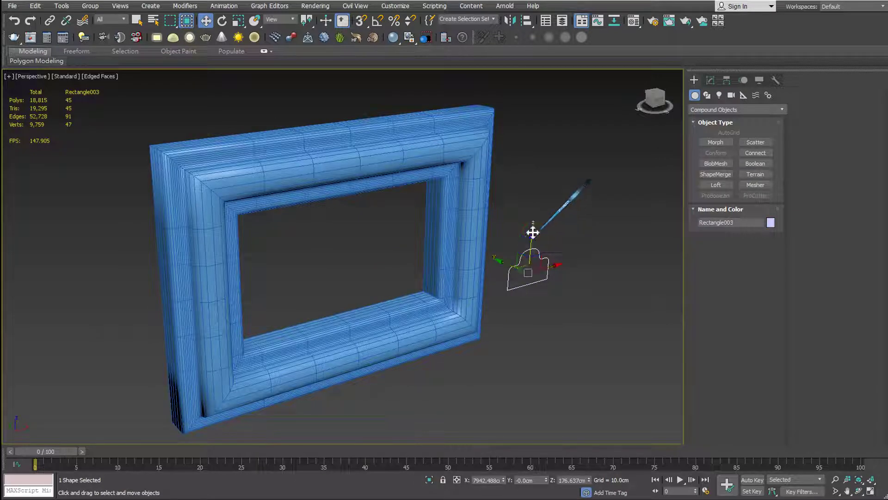
Step: Try scaling Rectangle003, undo it, and switch its Editable Spline to Spline sub-object level
click(708, 80)
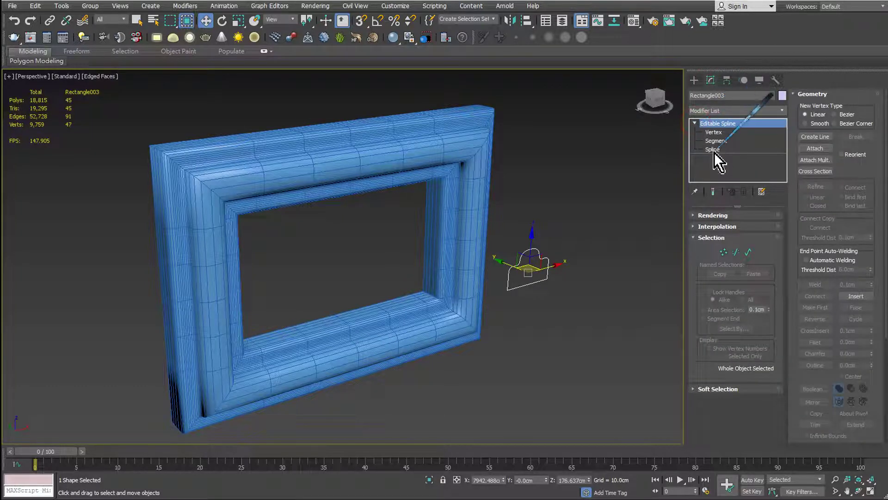
click(695, 123)
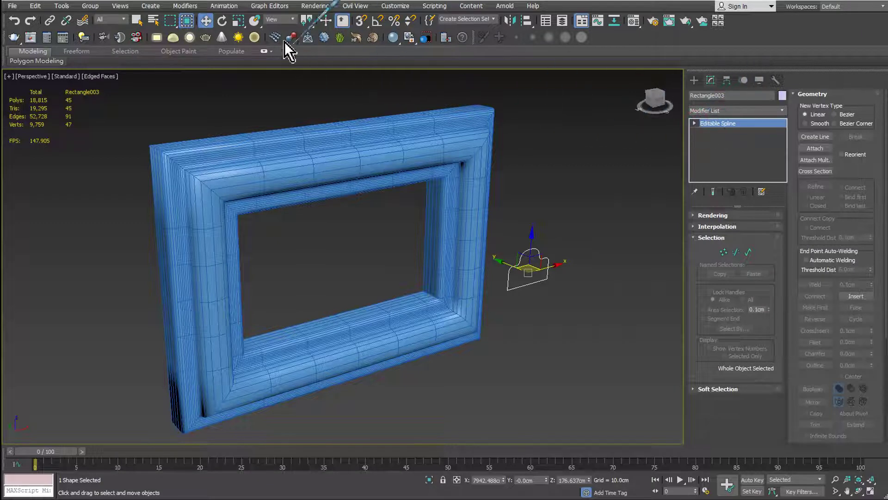
click(239, 20)
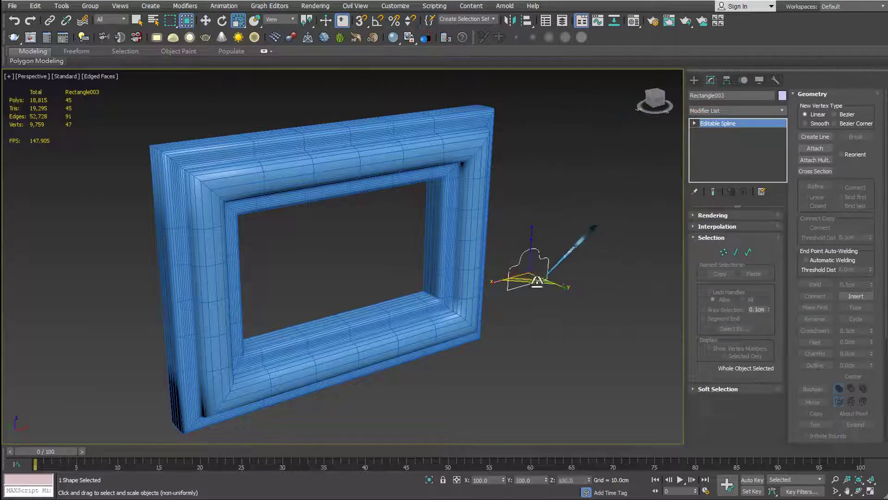
drag(537, 280, 560, 214)
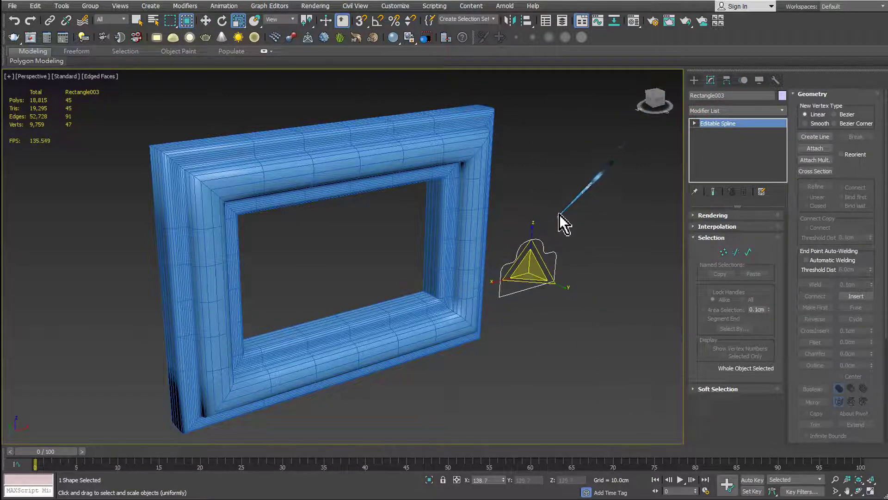
key(ctrl+z)
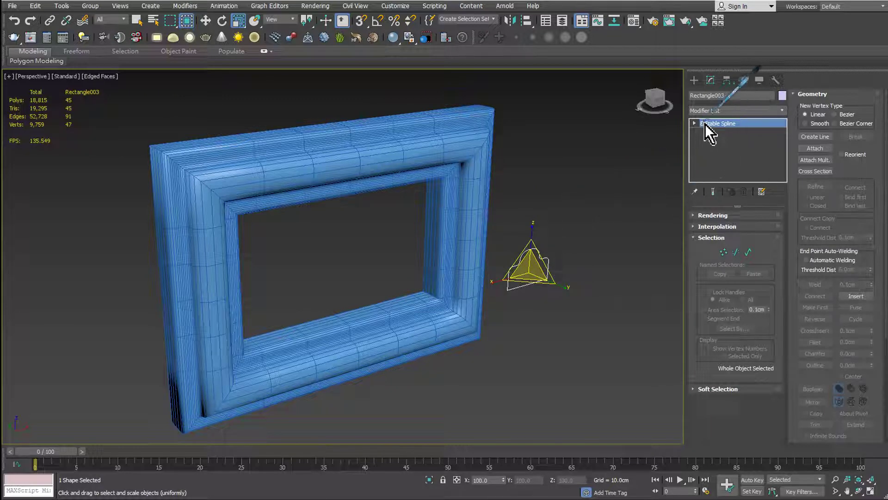
click(695, 123)
click(712, 150)
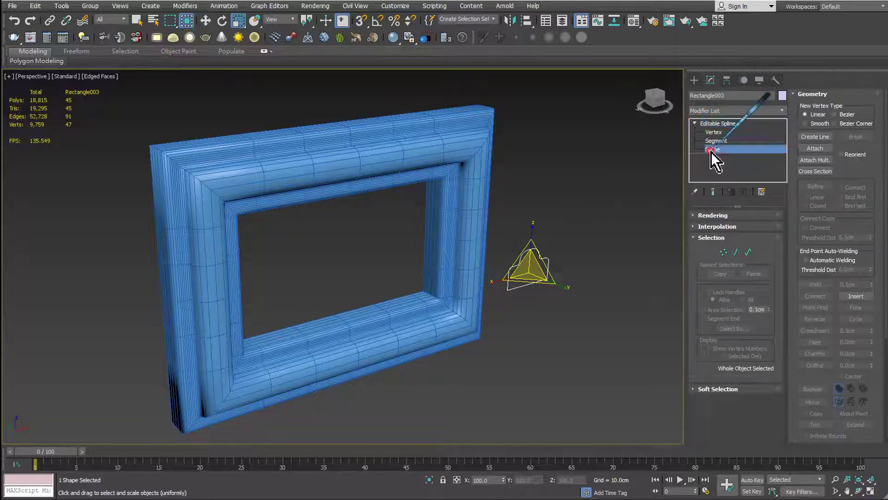
scroll(585, 243, up, 3)
drag(570, 222, 518, 305)
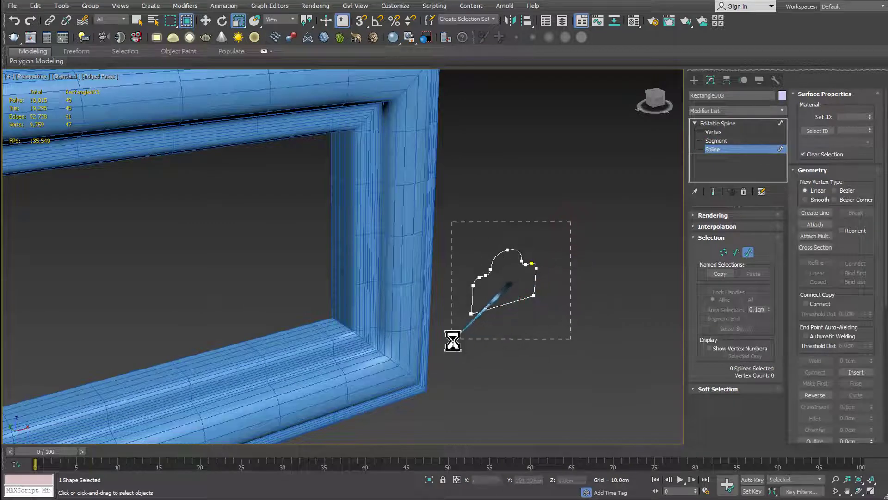
Step: Select Rectangle003's whole closed spline and orbit to view the frame more frontally
drag(453, 340, 451, 341)
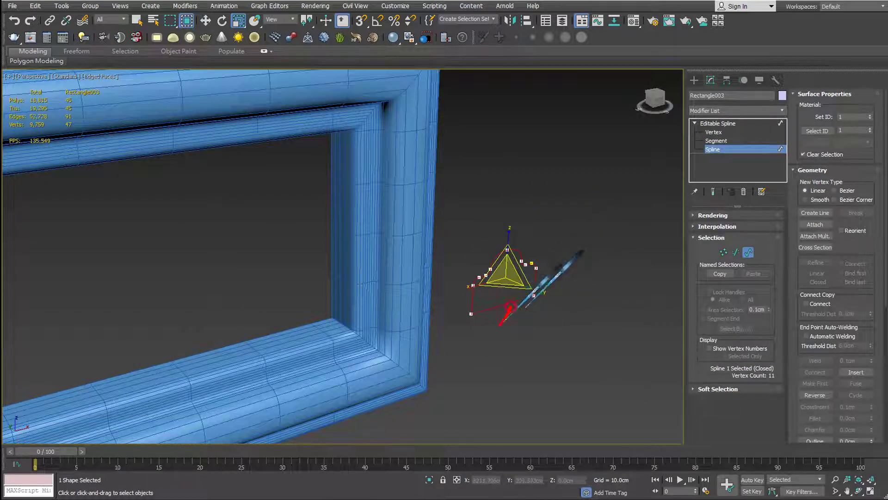
mouse_move(509, 307)
mouse_down()
mouse_move(403, 348)
mouse_move(430, 366)
mouse_up()
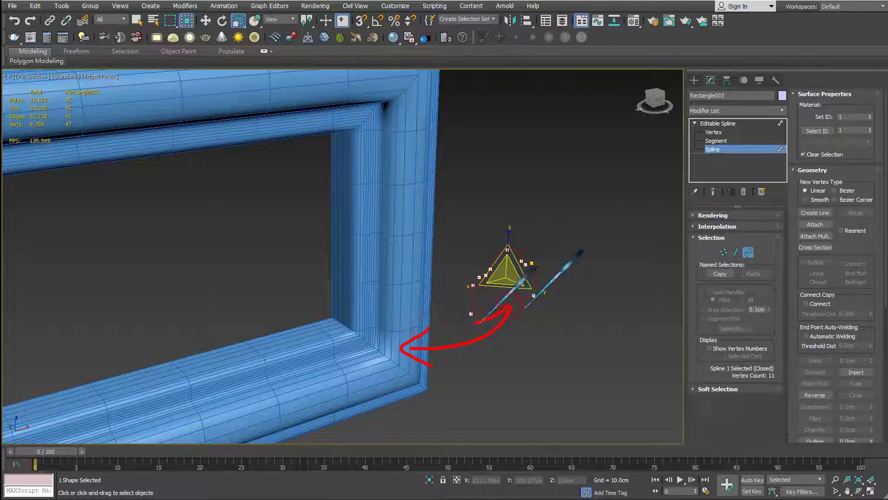
drag(518, 309, 522, 340)
drag(708, 144, 698, 161)
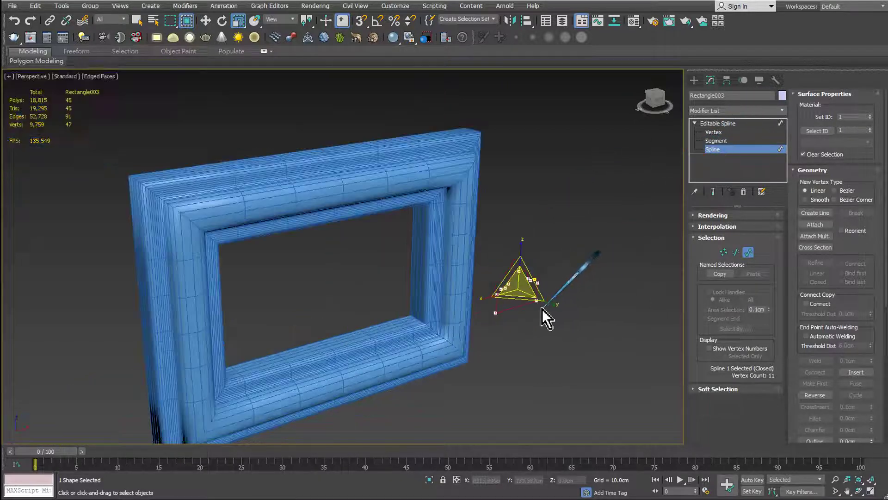
alt+middle_drag(542, 309, 541, 274)
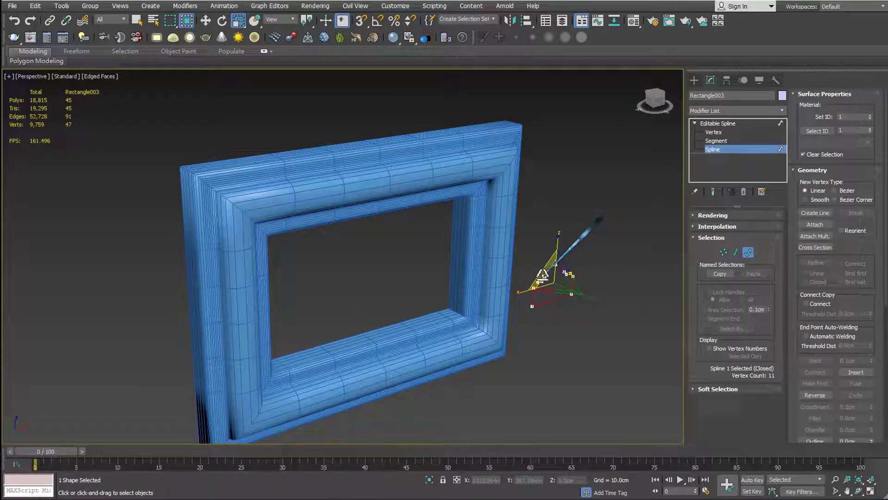
mouse_move(542, 274)
alt+middle_down()
mouse_move(542, 262)
mouse_move(559, 357)
alt+middle_up()
Step: Deselect the spline and zoom in close on the small domed profile shape
scroll(552, 283, up, 3)
scroll(552, 283, up, 2)
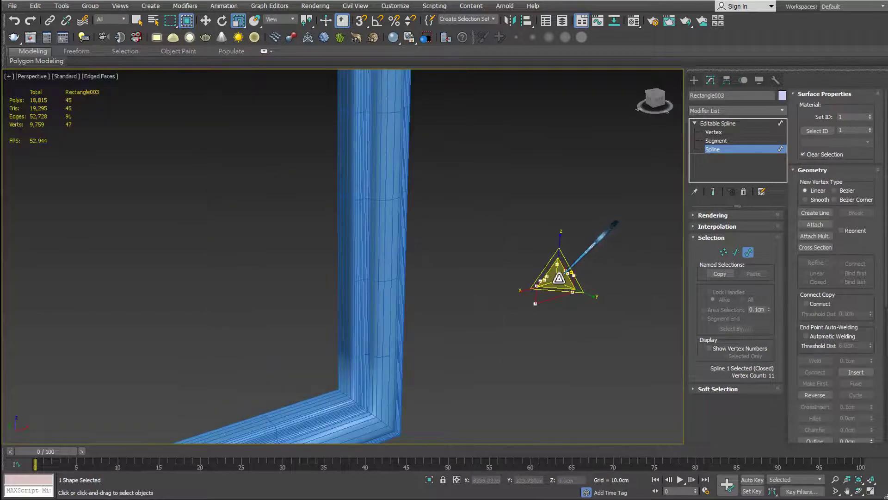
scroll(557, 277, down, 2)
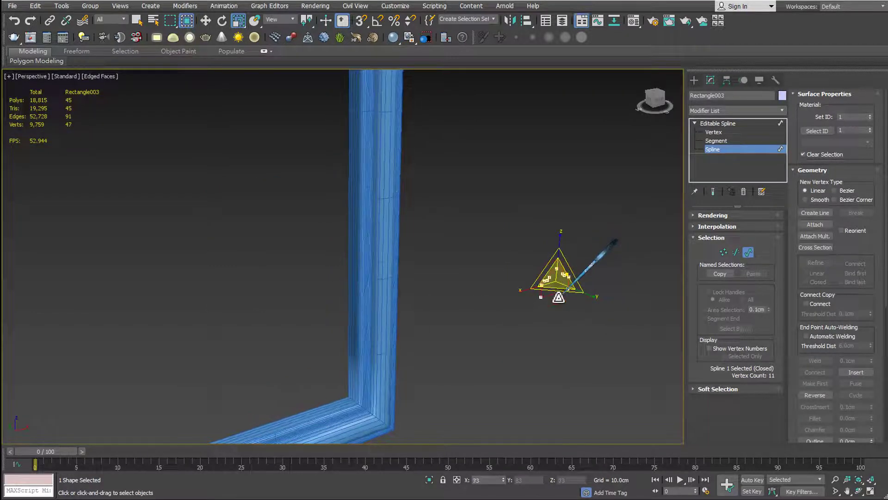
scroll(557, 283, down, 3)
scroll(463, 307, up, 2)
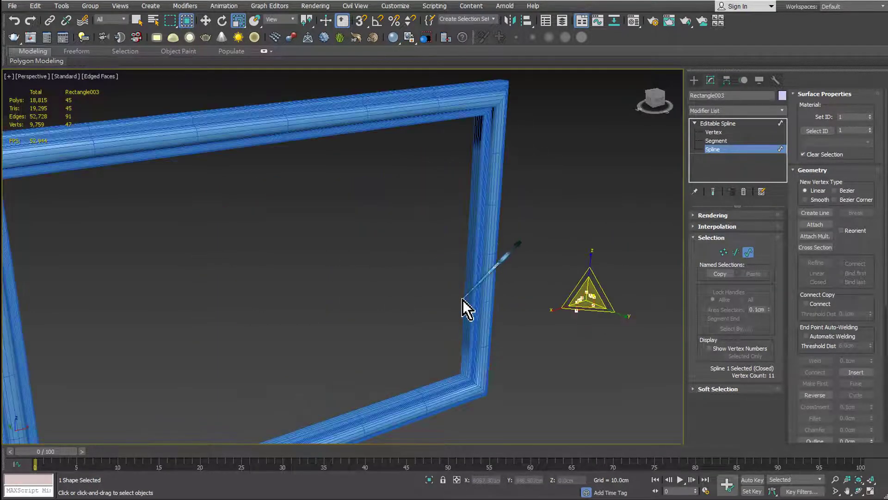
scroll(553, 309, up, 2)
scroll(551, 305, down, 2)
middle_drag(549, 303, 484, 309)
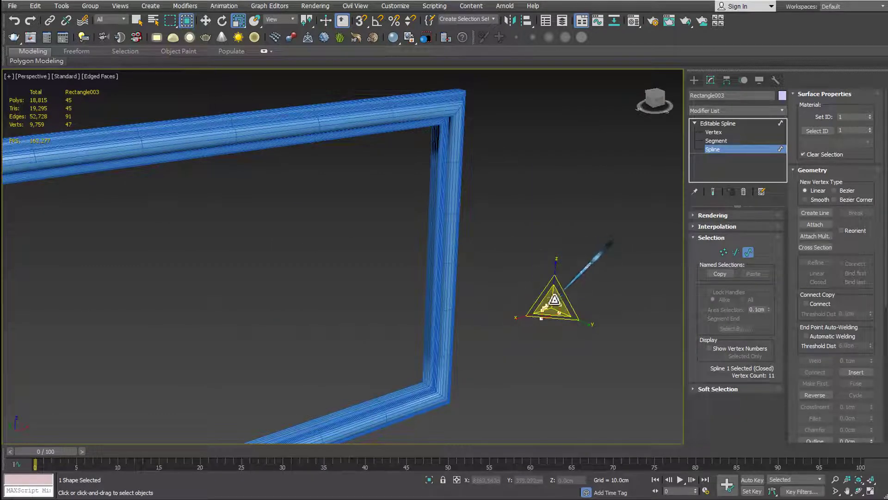
click(559, 350)
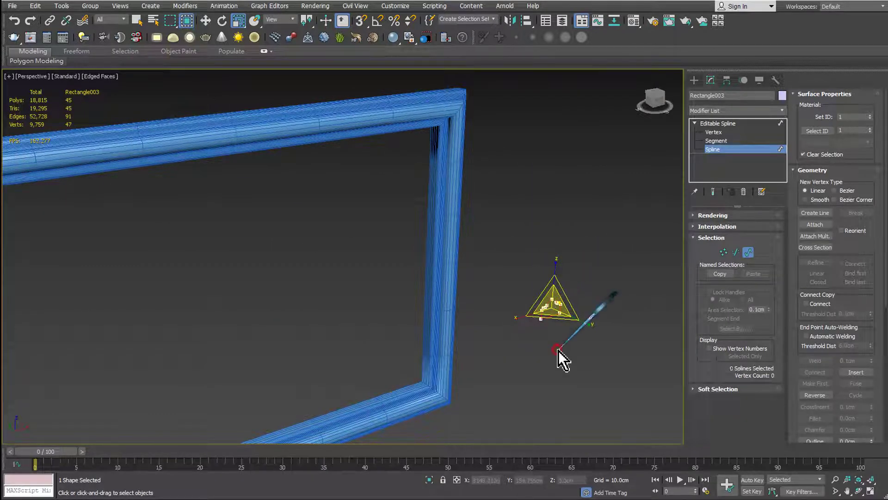
scroll(459, 244, up, 4)
scroll(460, 245, up, 1)
scroll(459, 245, down, 5)
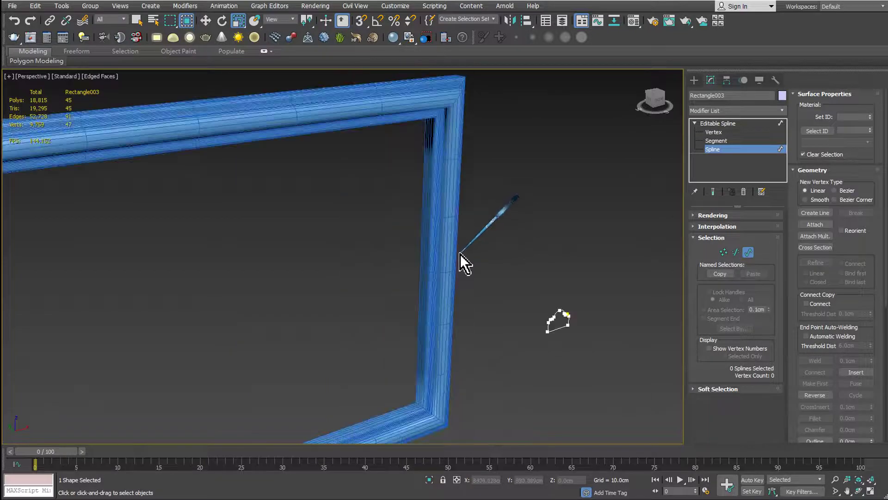
scroll(569, 343, up, 1)
scroll(561, 321, up, 4)
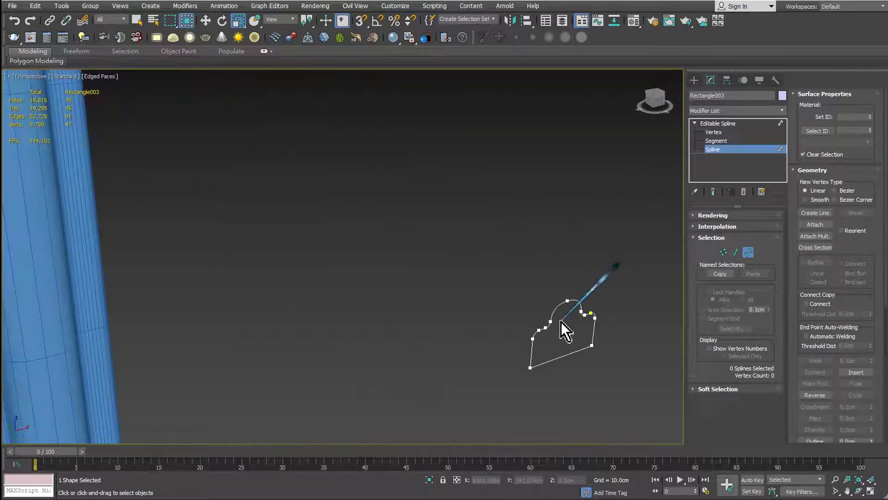
scroll(575, 308, up, 3)
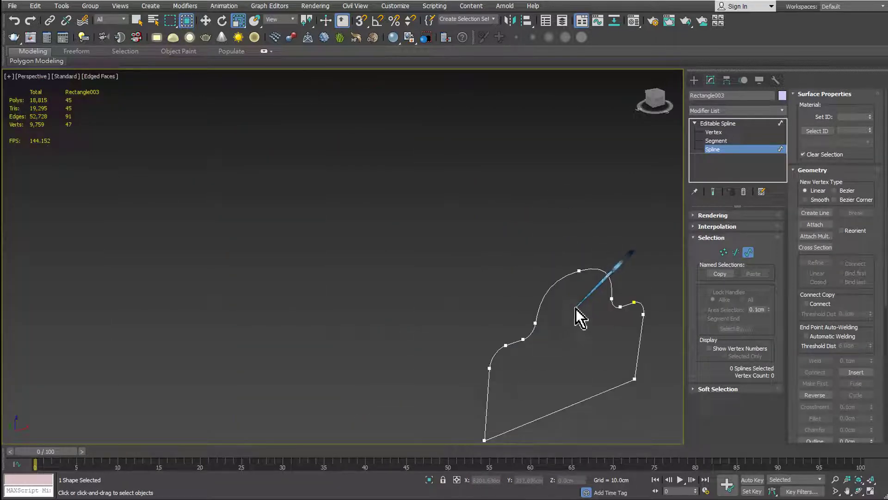
Step: At Vertex level, select both bottom corner vertices of the rounded profile
click(714, 132)
scroll(576, 301, down, 3)
scroll(615, 276, up, 2)
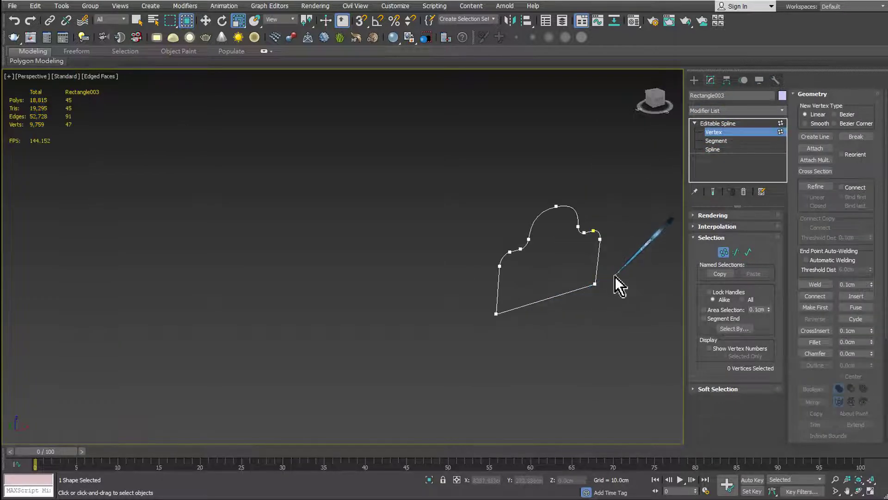
drag(580, 307, 578, 307)
ctrl+drag(520, 297, 473, 342)
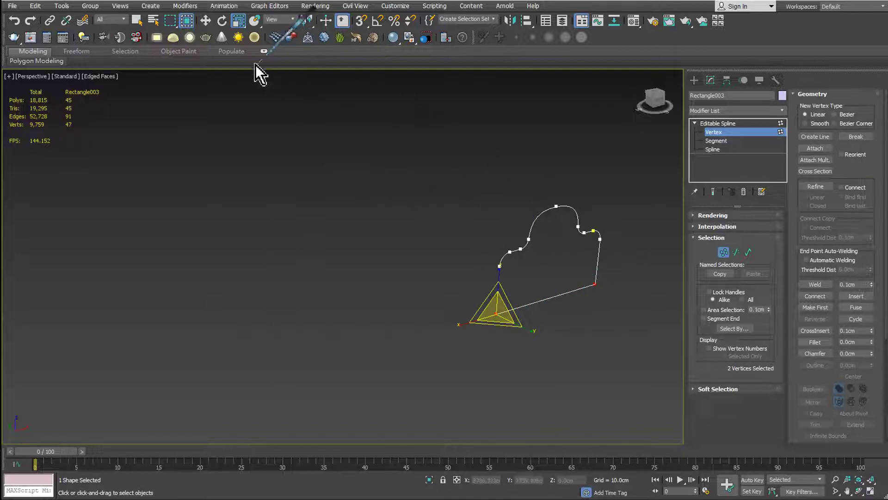
Step: Activate Select and Move and reframe the view on the profile and frame
click(206, 21)
scroll(388, 234, down, 2)
scroll(432, 264, down, 3)
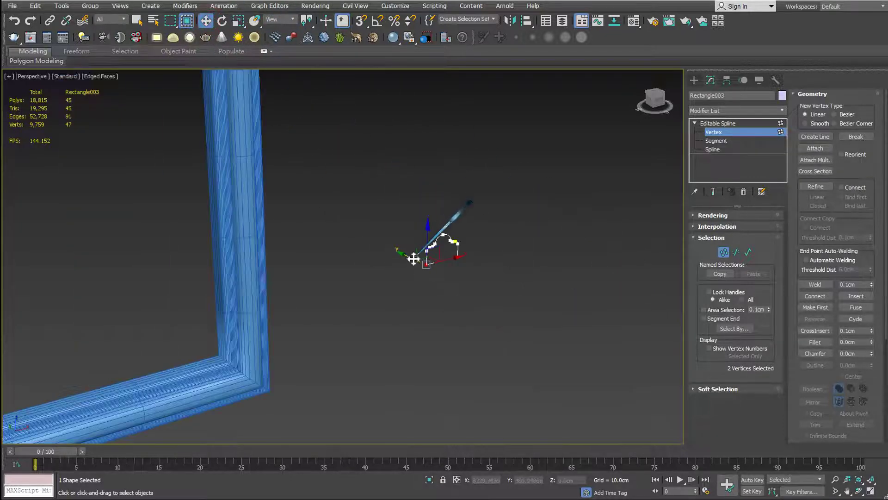
mouse_move(432, 264)
middle_down()
mouse_move(410, 292)
mouse_move(457, 258)
mouse_move(454, 297)
middle_up()
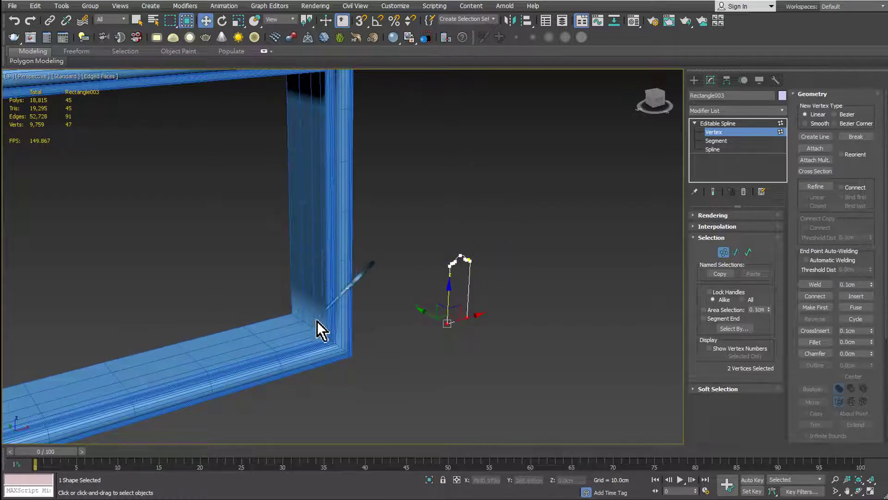
scroll(448, 308, up, 5)
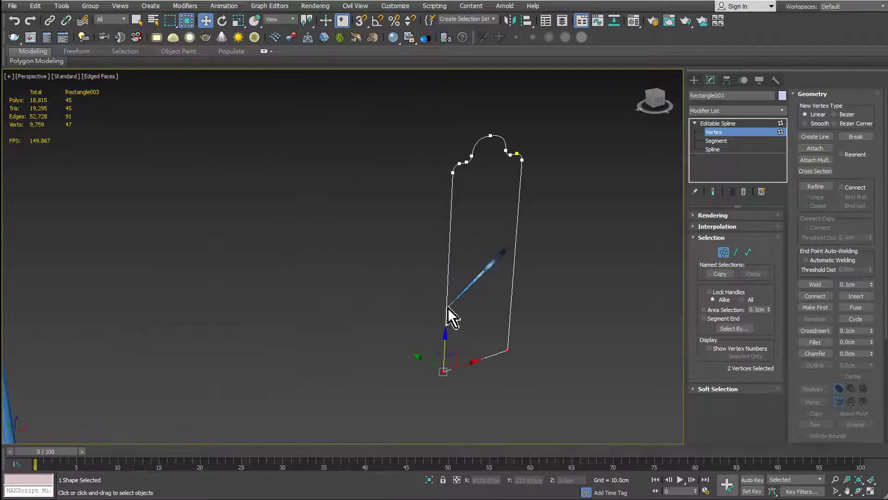
mouse_move(444, 292)
alt+middle_down()
mouse_move(449, 190)
mouse_move(463, 197)
alt+middle_up()
Step: Zoom and orbit to inspect the profile shape beside the frame
scroll(464, 212, down, 5)
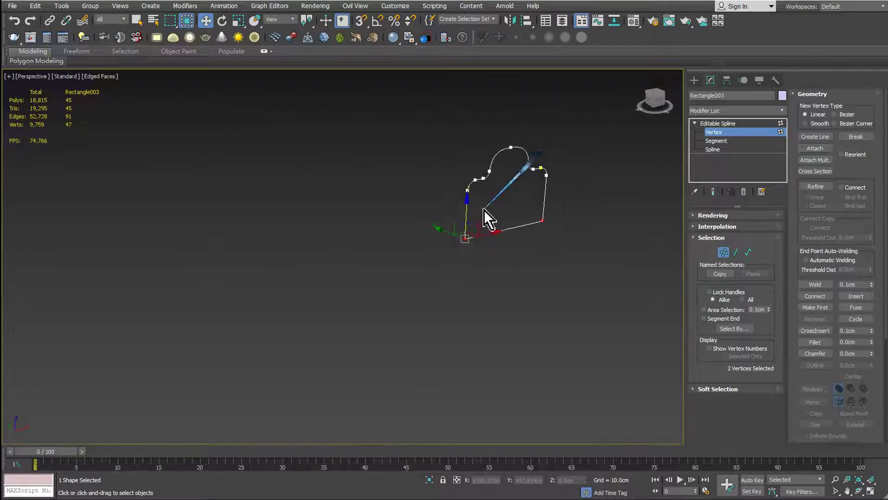
scroll(486, 218, down, 3)
scroll(500, 255, up, 5)
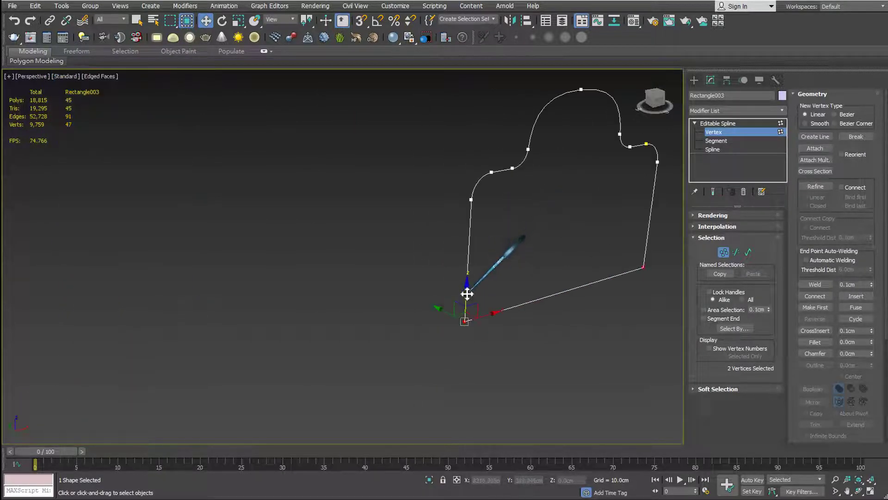
scroll(472, 243, down, 5)
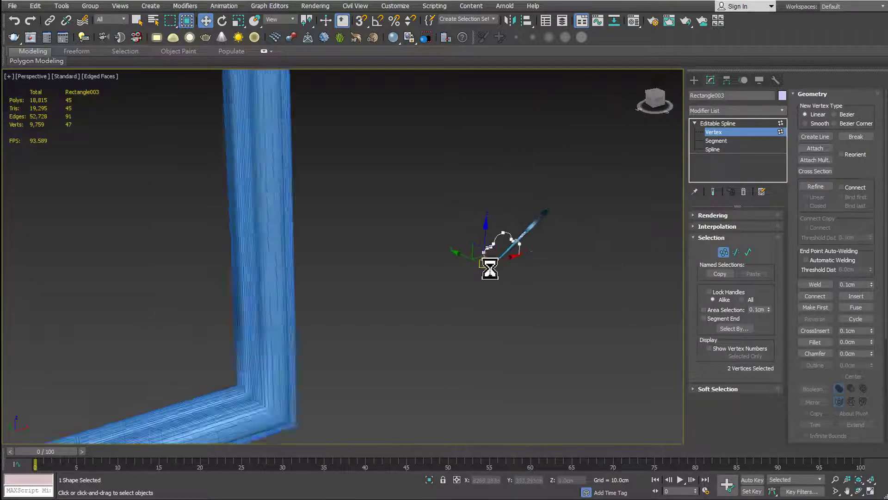
scroll(417, 287, down, 2)
scroll(340, 318, up, 2)
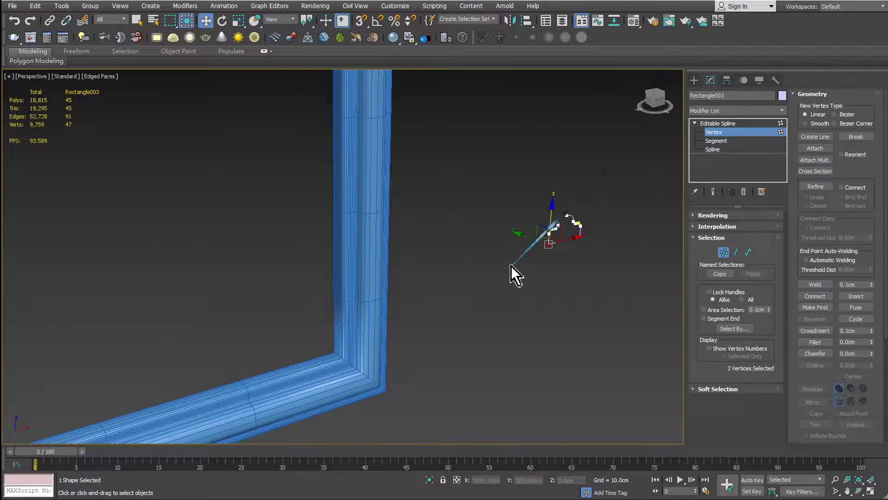
scroll(365, 306, up, 4)
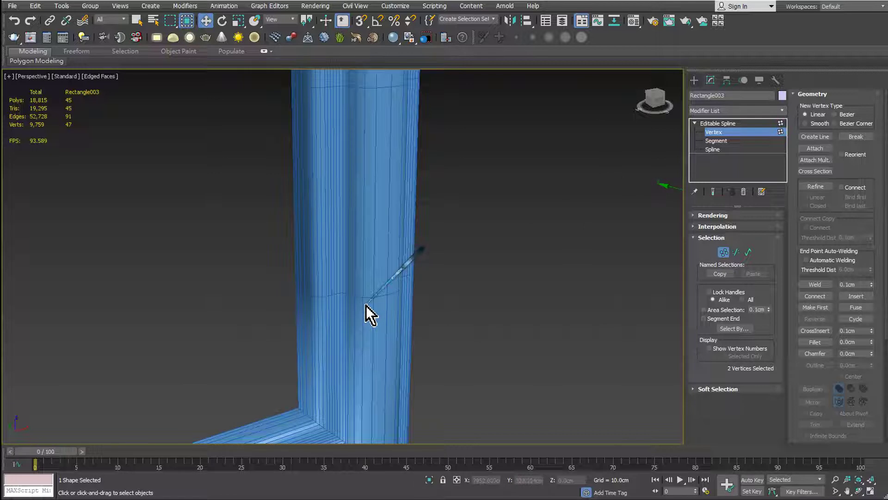
mouse_move(289, 278)
mouse_down()
mouse_move(357, 300)
mouse_move(396, 294)
mouse_move(289, 278)
mouse_up()
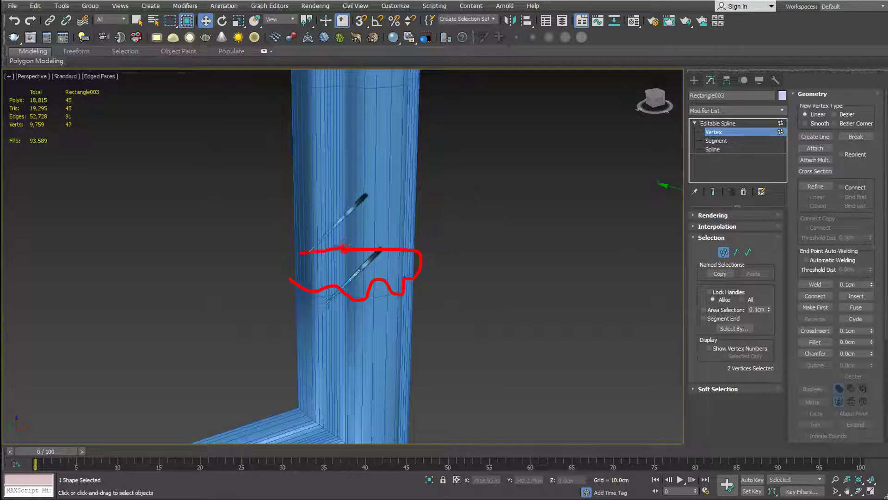
drag(389, 293, 382, 293)
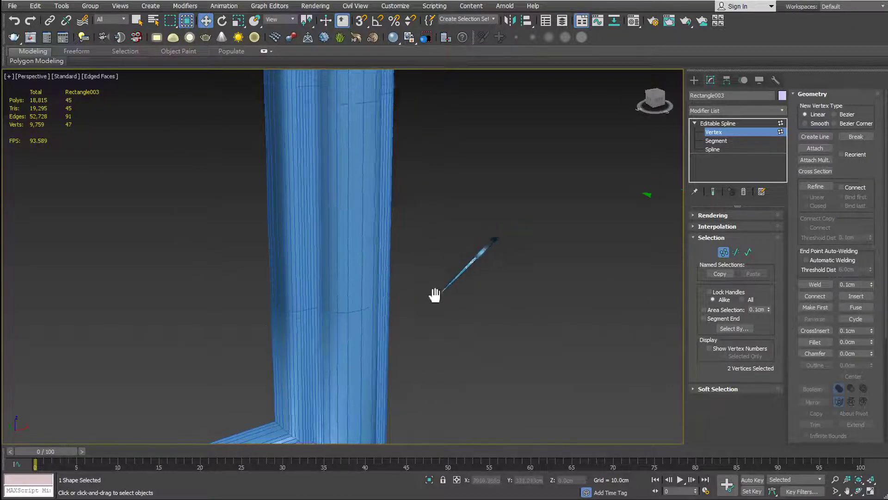
middle_drag(433, 294, 516, 201)
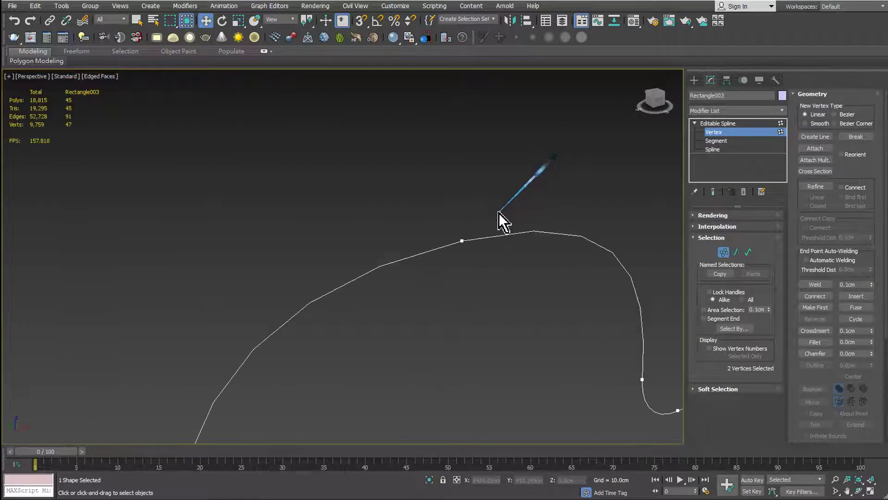
Step: Select the profile's top hump vertex and raise it along Z
click(478, 226)
scroll(477, 259, down, 3)
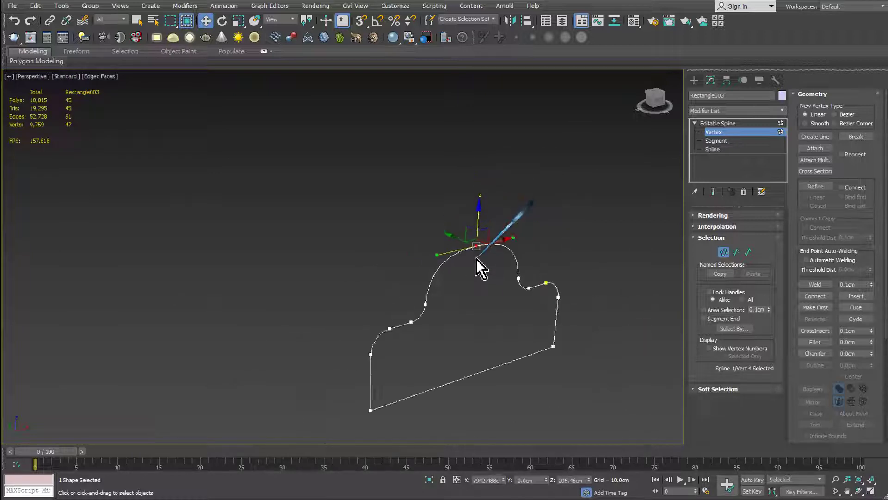
scroll(476, 266, down, 2)
scroll(463, 270, down, 4)
mouse_move(456, 270)
middle_down()
mouse_move(404, 253)
mouse_move(499, 212)
middle_up()
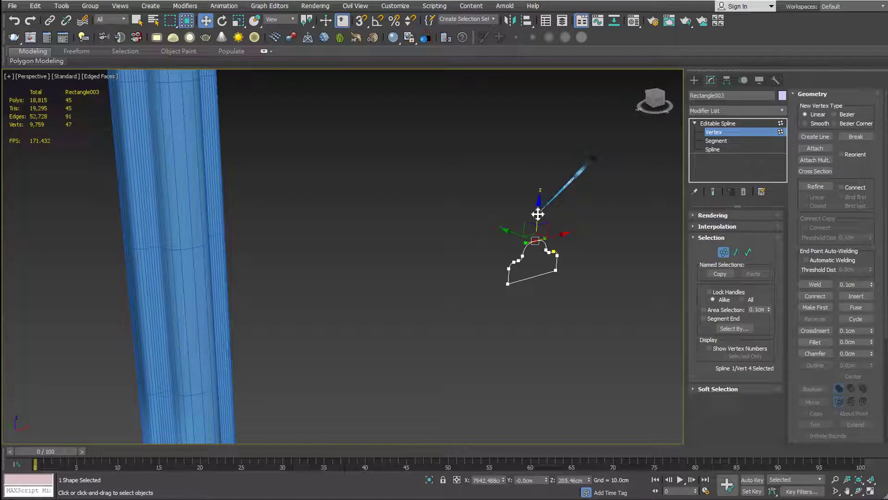
mouse_move(538, 214)
mouse_down()
mouse_move(537, 200)
mouse_move(514, 235)
mouse_move(248, 212)
mouse_up()
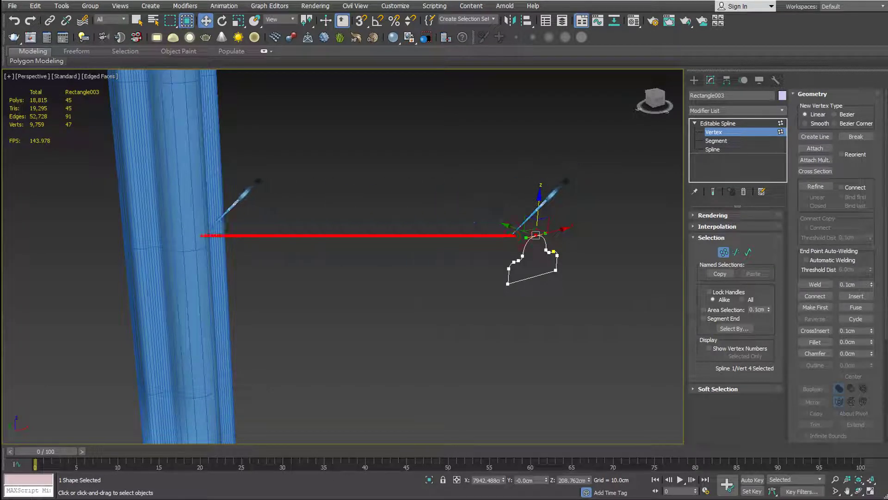
key(Escape)
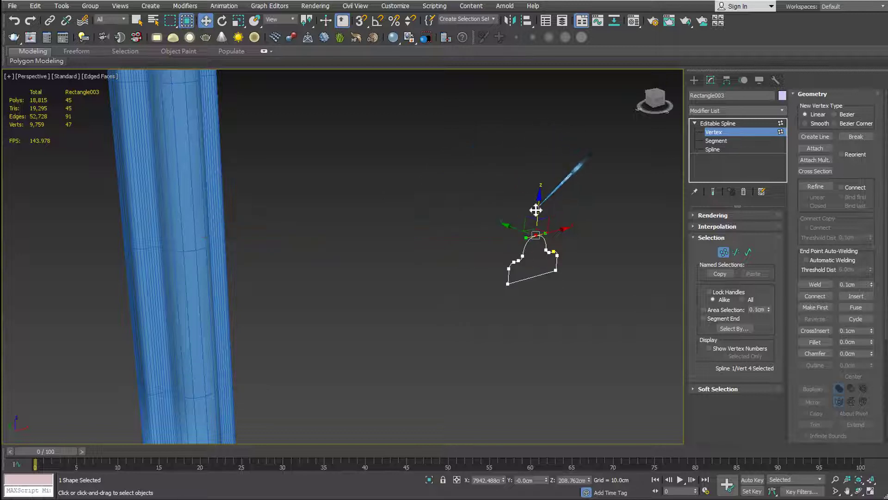
Step: Lower the top hump vertex slightly in two small moves
drag(537, 209, 537, 214)
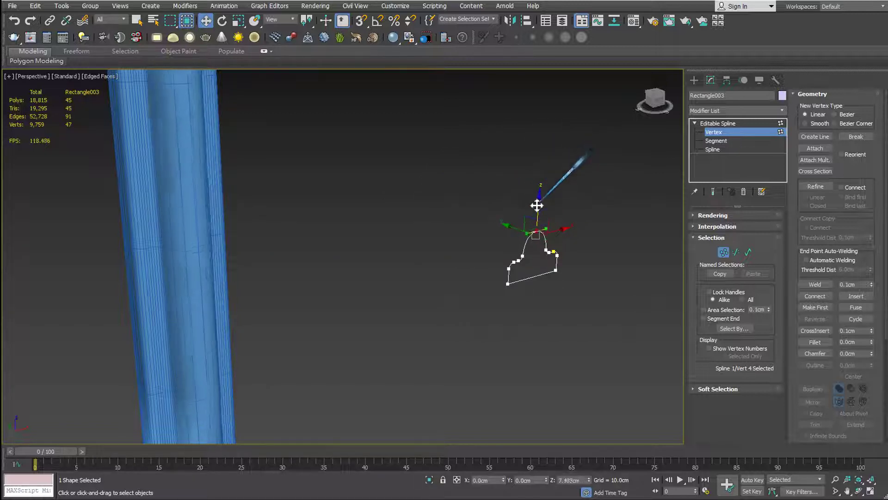
scroll(539, 250, up, 3)
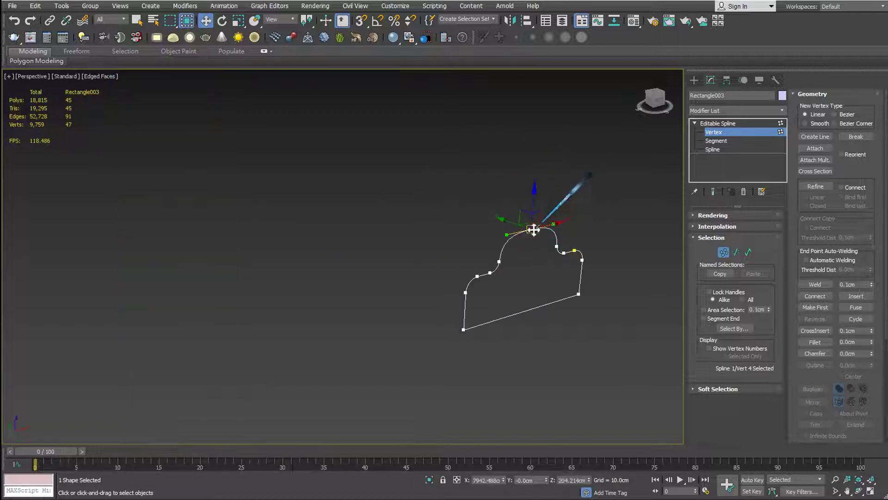
scroll(531, 250, down, 3)
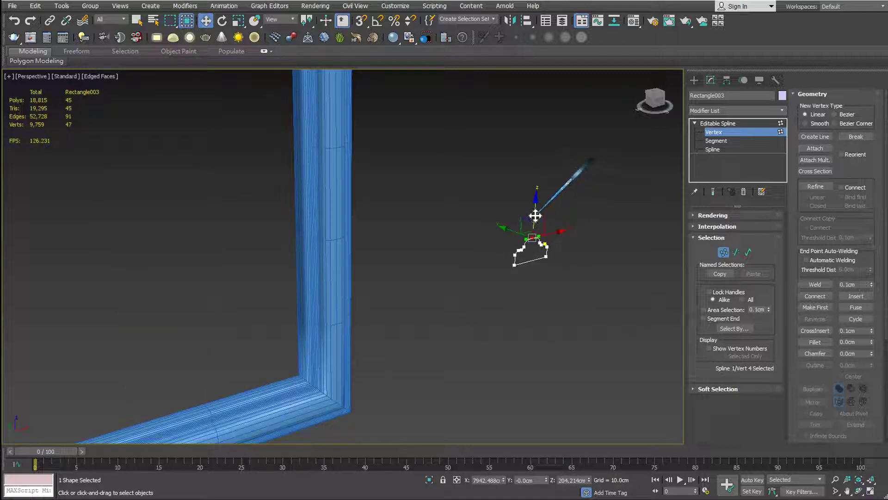
drag(535, 215, 536, 224)
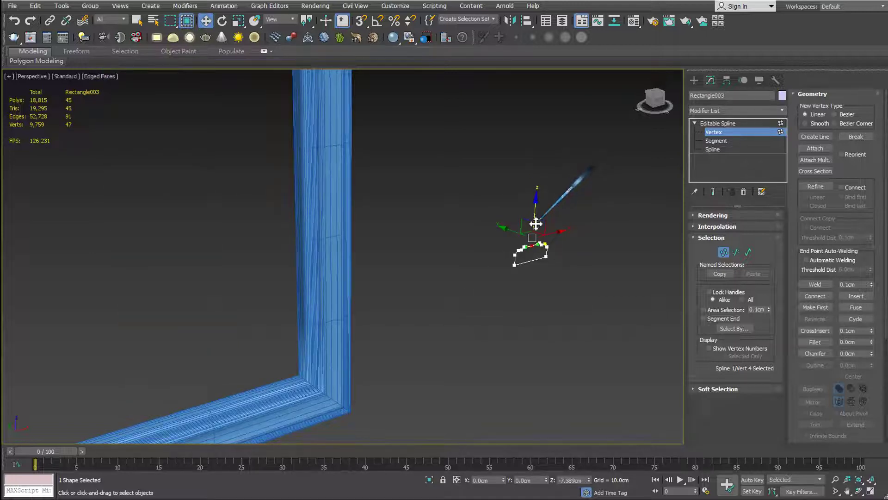
scroll(317, 403, up, 3)
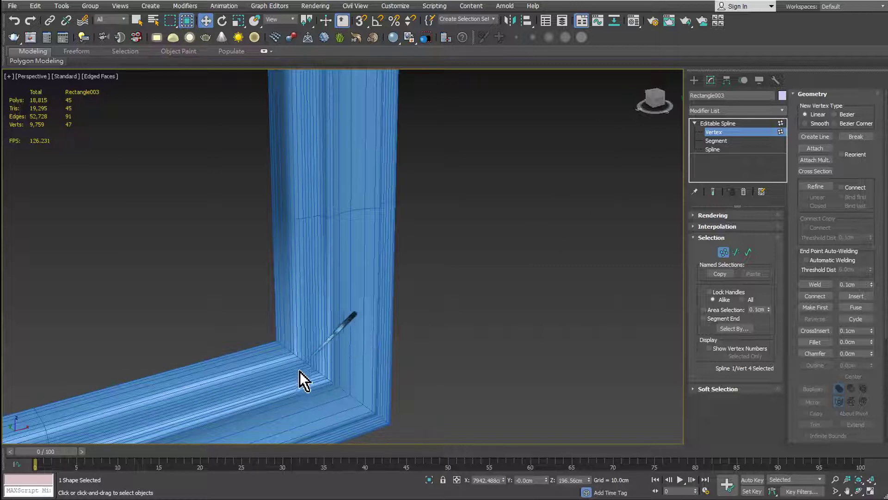
scroll(300, 371, down, 2)
scroll(386, 349, down, 3)
scroll(431, 324, up, 3)
scroll(437, 314, up, 2)
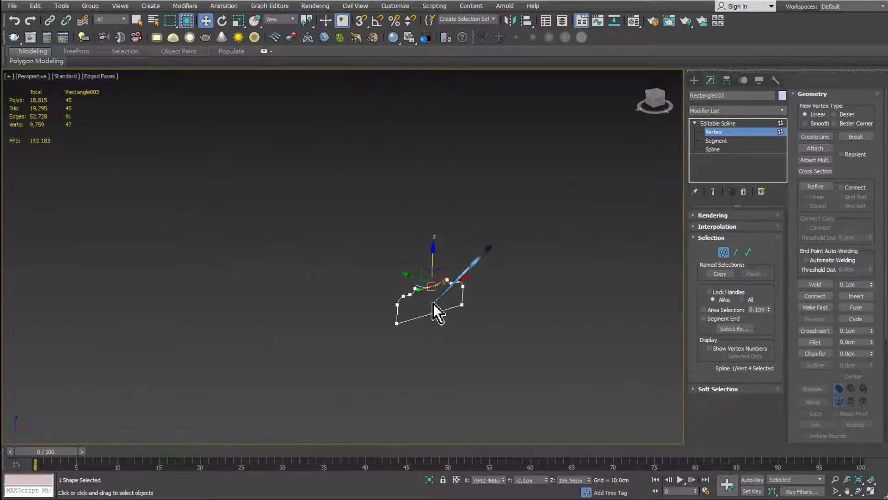
scroll(438, 314, up, 3)
scroll(430, 301, up, 1)
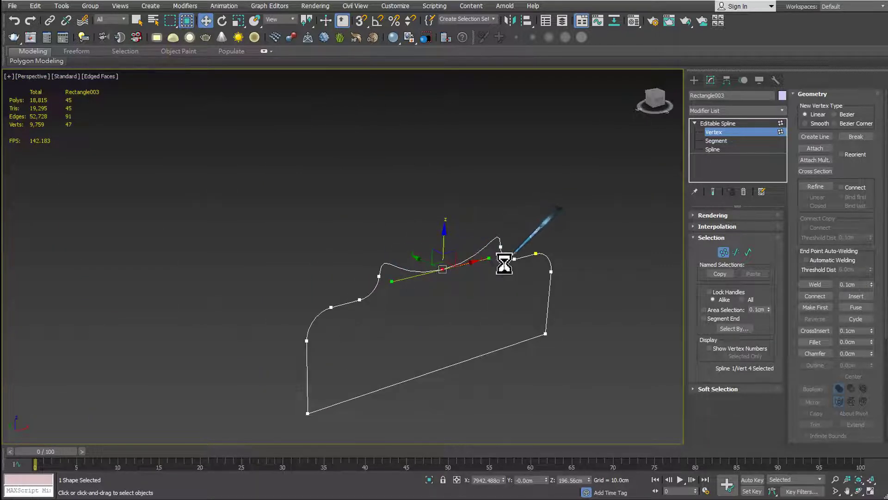
Step: Raise the hump vertex a little and view the frame corners more frontally
mouse_move(451, 267)
mouse_down()
mouse_move(444, 237)
mouse_move(454, 254)
mouse_up()
scroll(458, 261, down, 5)
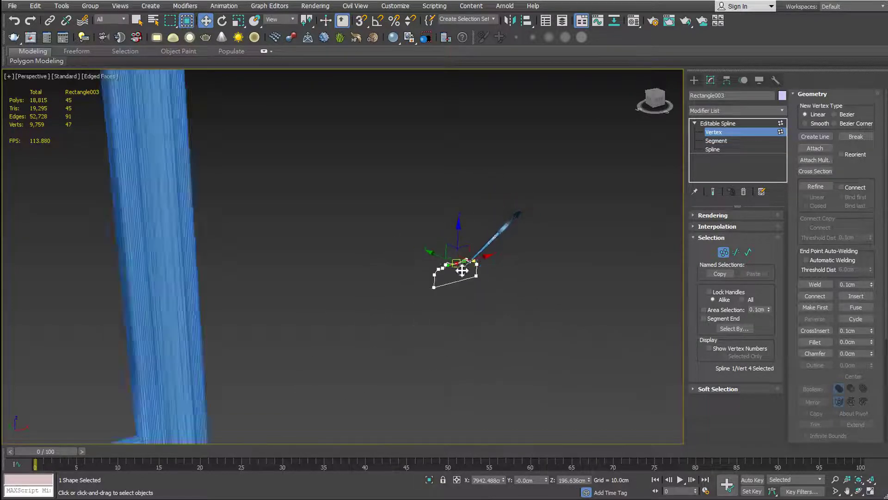
scroll(462, 270, down, 4)
mouse_move(391, 297)
alt+middle_down()
mouse_move(407, 277)
mouse_move(468, 270)
alt+middle_up()
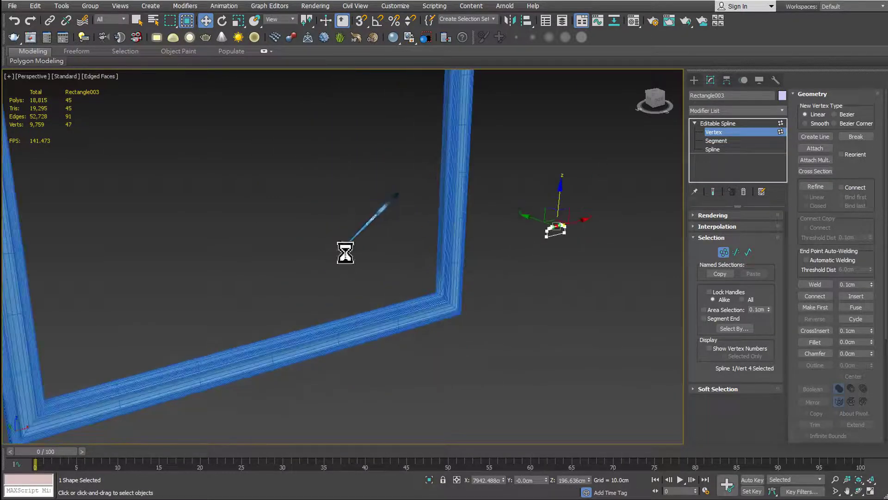
alt+middle_drag(345, 253, 380, 283)
Step: Return the profile to Editable Spline level and deselect everything
click(703, 129)
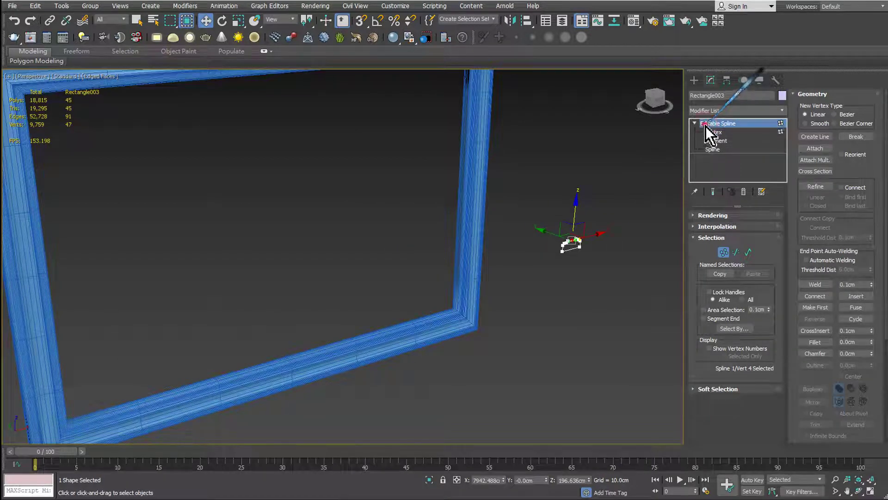
click(354, 244)
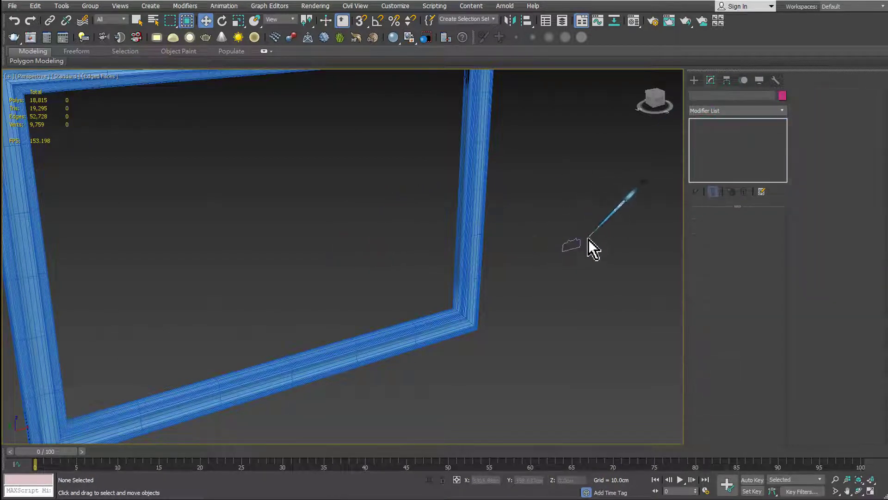
scroll(524, 263, down, 4)
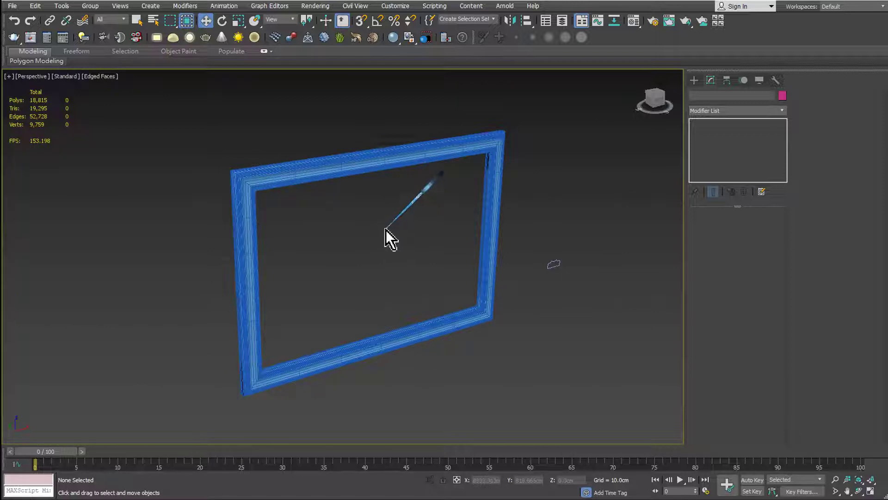
click(311, 175)
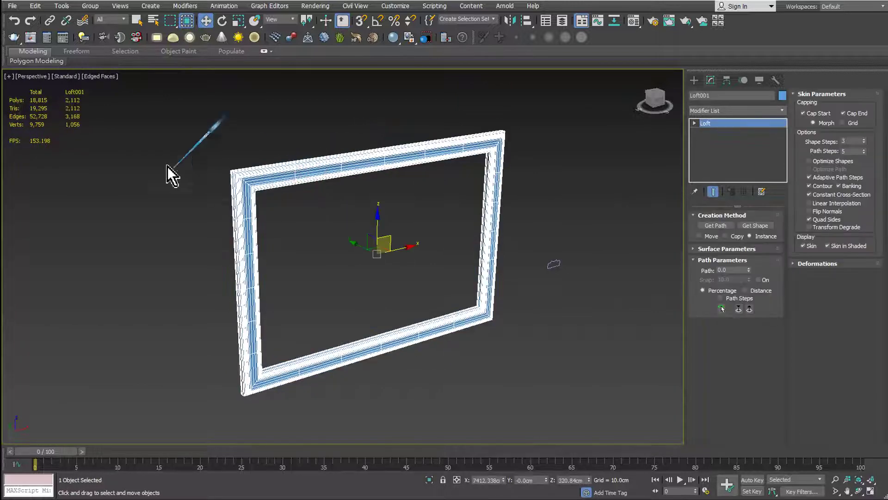
click(123, 155)
Step: Turn off Edged Faces in the viewport shading menu and reselect Loft001
click(110, 78)
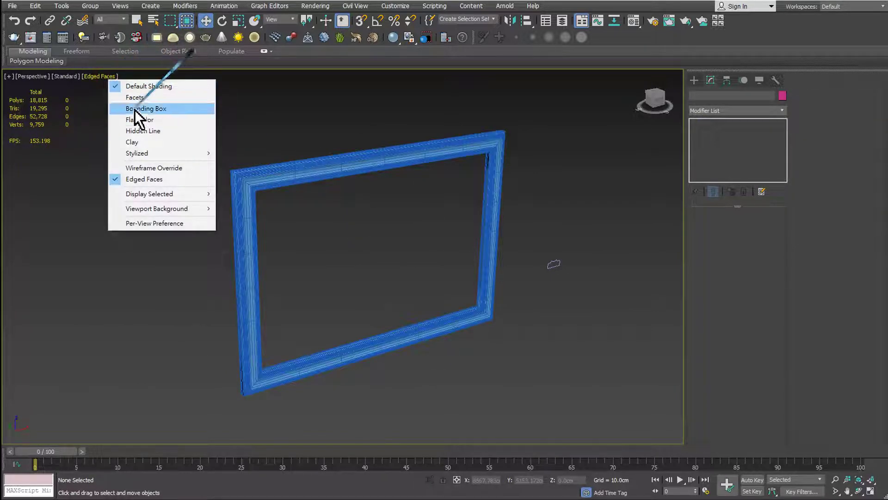
click(153, 180)
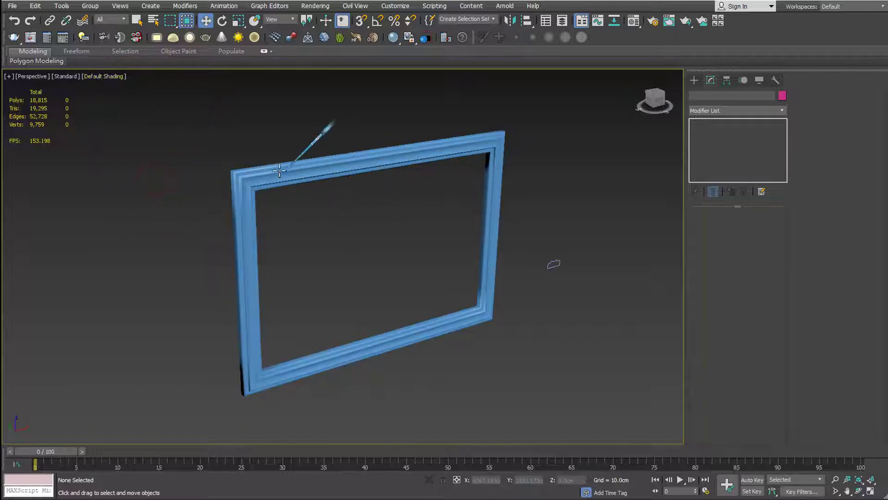
scroll(242, 192, up, 2)
scroll(242, 192, up, 4)
scroll(248, 153, up, 1)
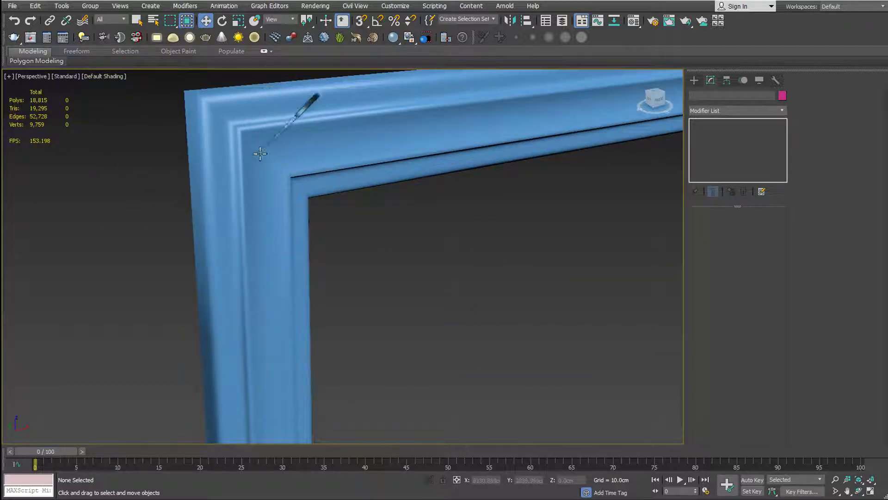
scroll(259, 176, down, 2)
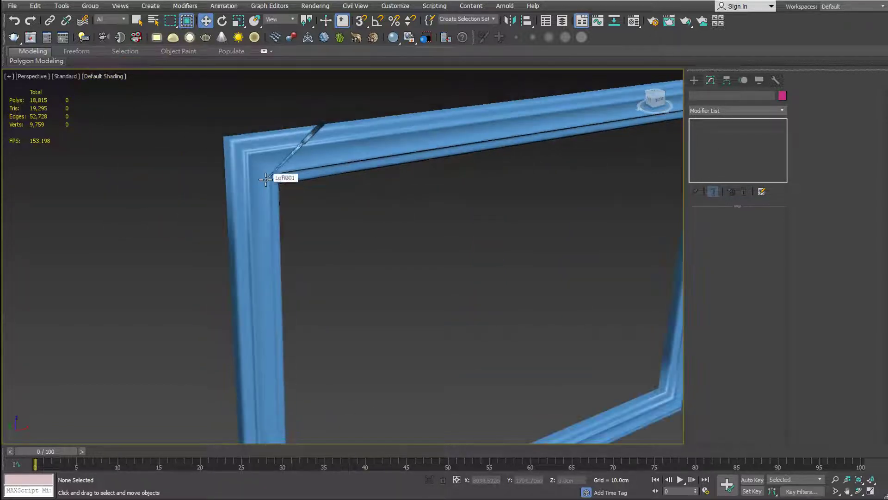
scroll(266, 180, down, 4)
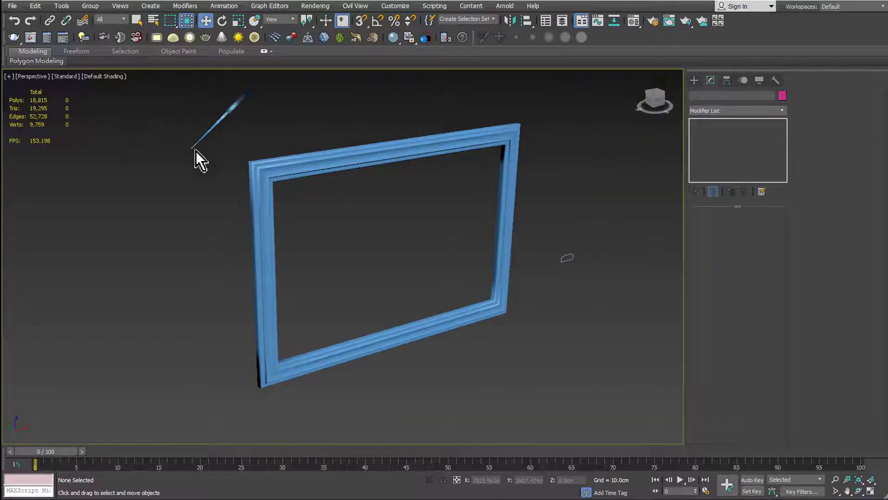
click(258, 169)
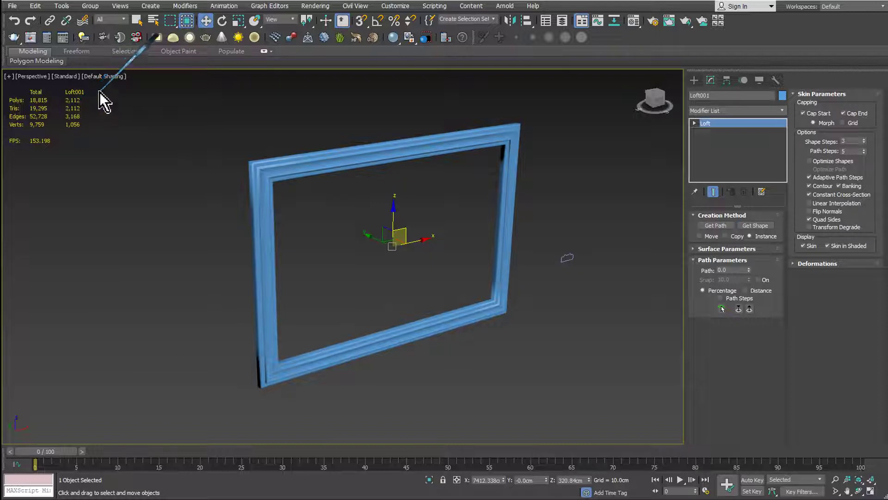
Step: Re-enable Edged Faces on the viewport and orbit around the frame
click(104, 76)
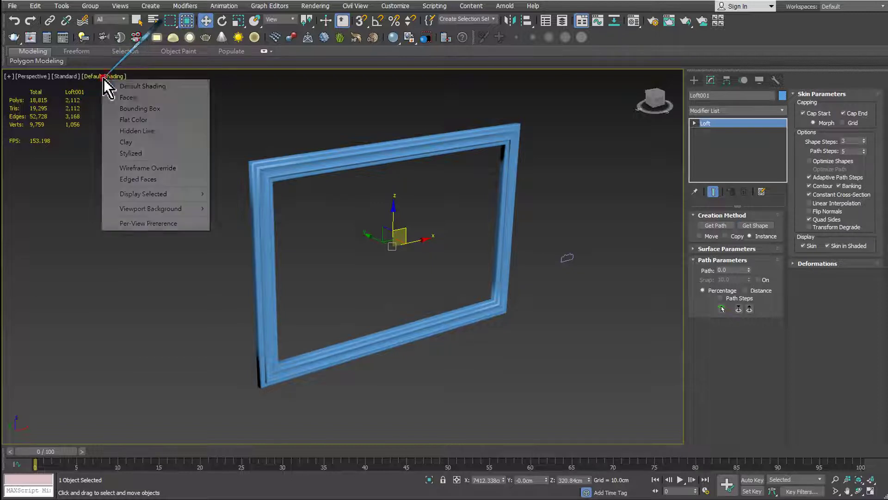
click(140, 180)
scroll(314, 181, up, 3)
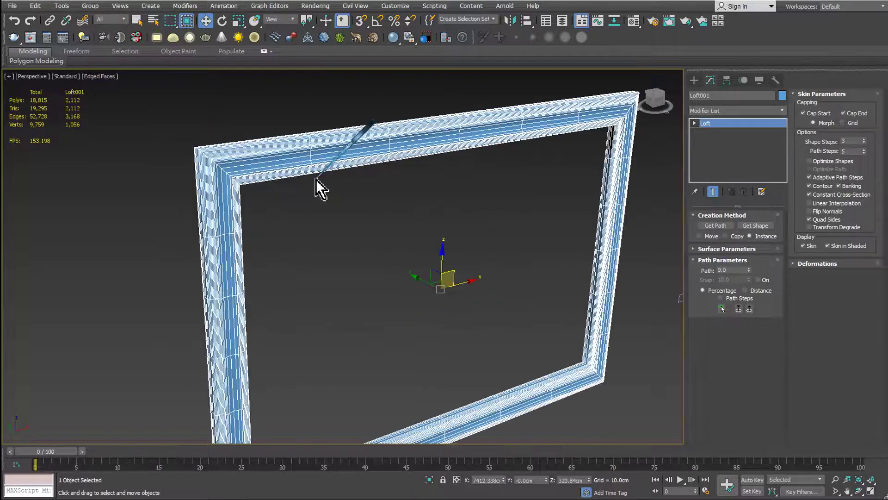
mouse_move(318, 181)
alt+middle_down()
mouse_move(407, 204)
mouse_move(364, 238)
alt+middle_up()
scroll(541, 222, up, 5)
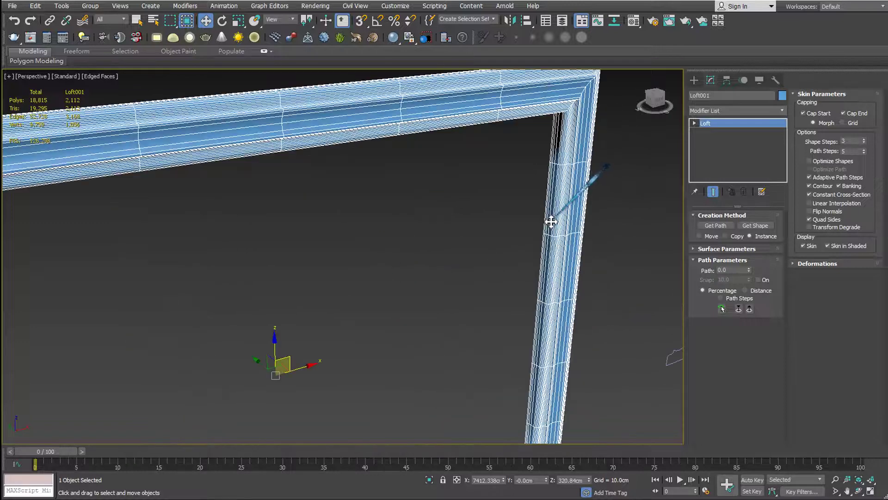
scroll(536, 239, up, 3)
Step: Zoom onto the frame's right vertical bar to inspect its segment spacing
middle_drag(536, 239, 384, 257)
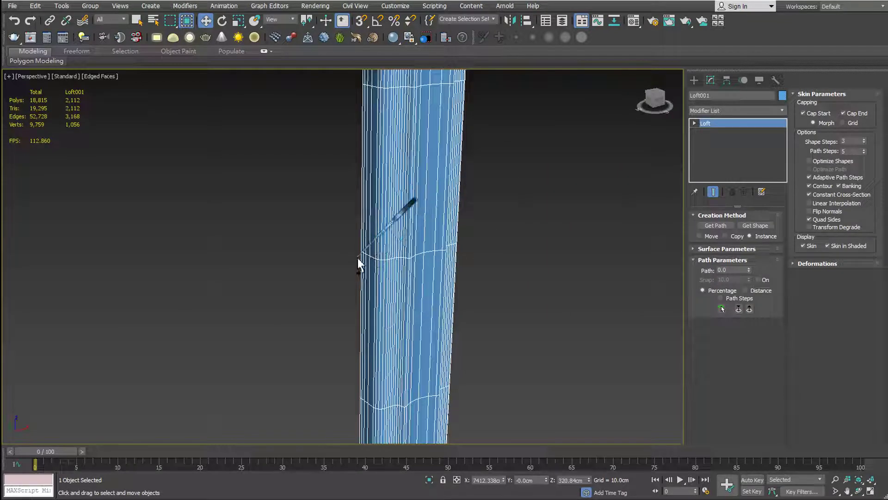
mouse_move(365, 253)
mouse_down()
mouse_move(458, 233)
mouse_move(343, 236)
mouse_up()
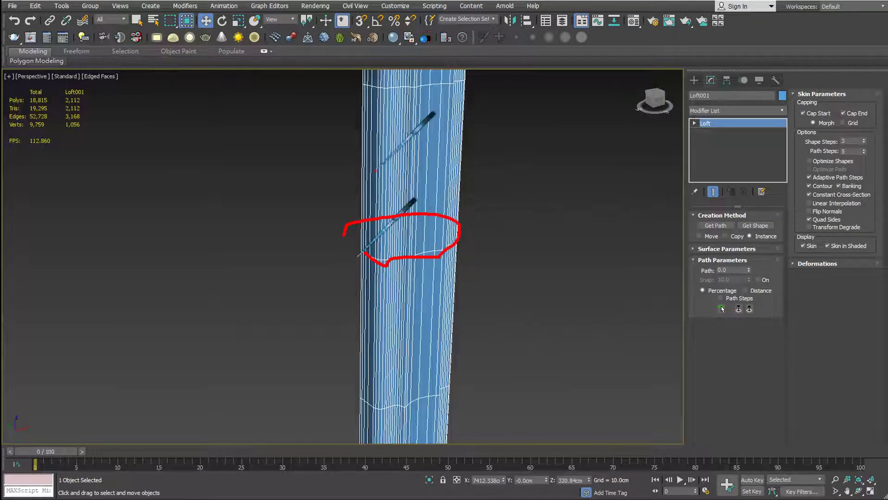
drag(375, 176, 376, 201)
mouse_move(390, 197)
mouse_down()
mouse_move(386, 176)
mouse_move(405, 195)
mouse_up()
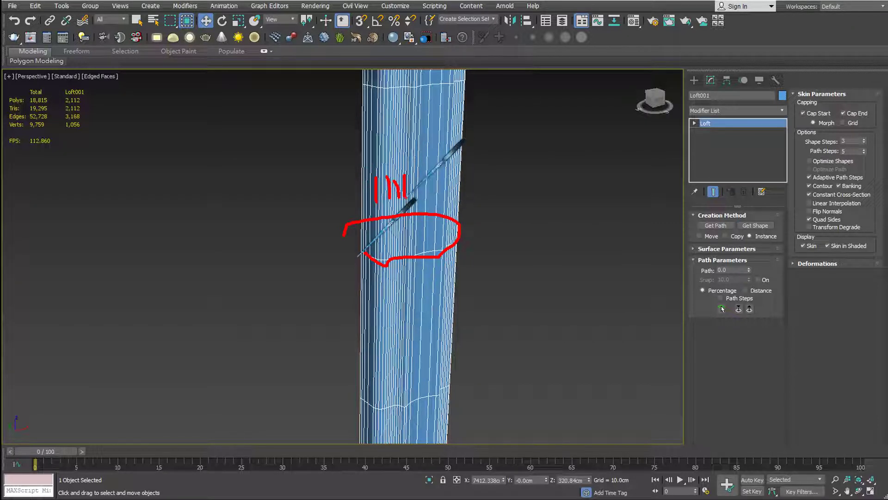
key(Escape)
scroll(476, 267, down, 3)
scroll(477, 268, down, 2)
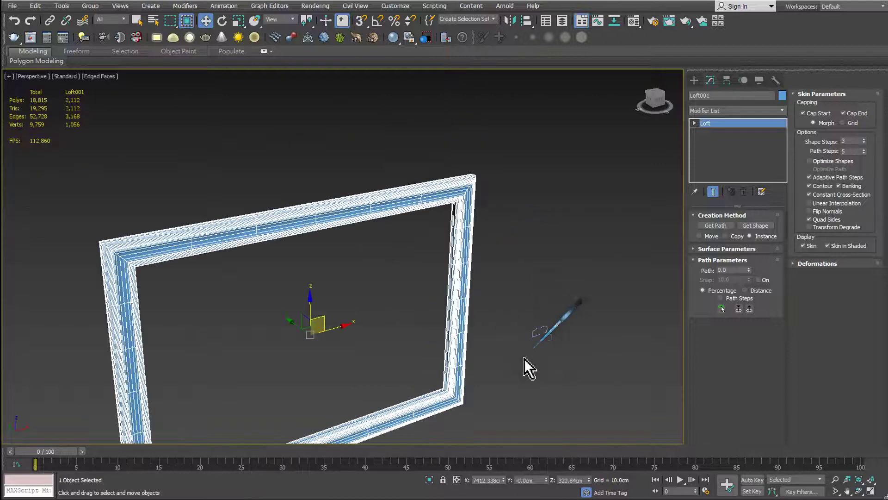
scroll(532, 352, up, 4)
Step: Select the profile shape at Vertex level and raise one vertex along Z
click(519, 297)
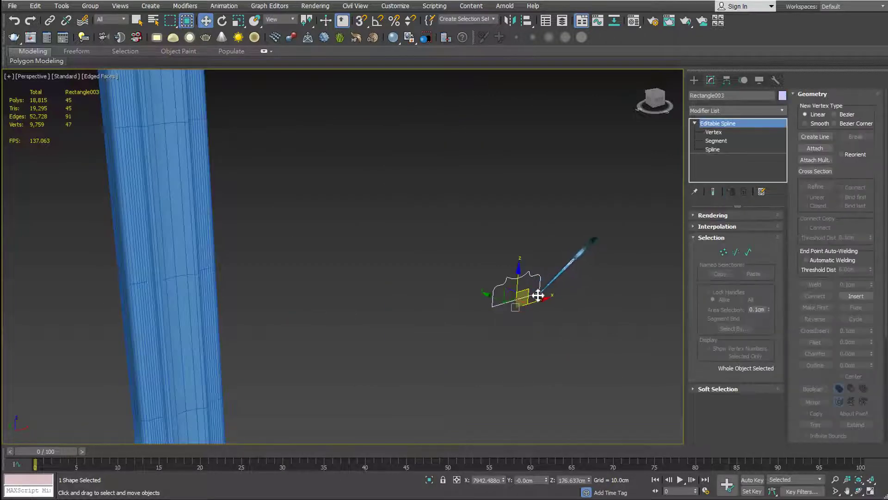
click(714, 133)
scroll(531, 283, up, 5)
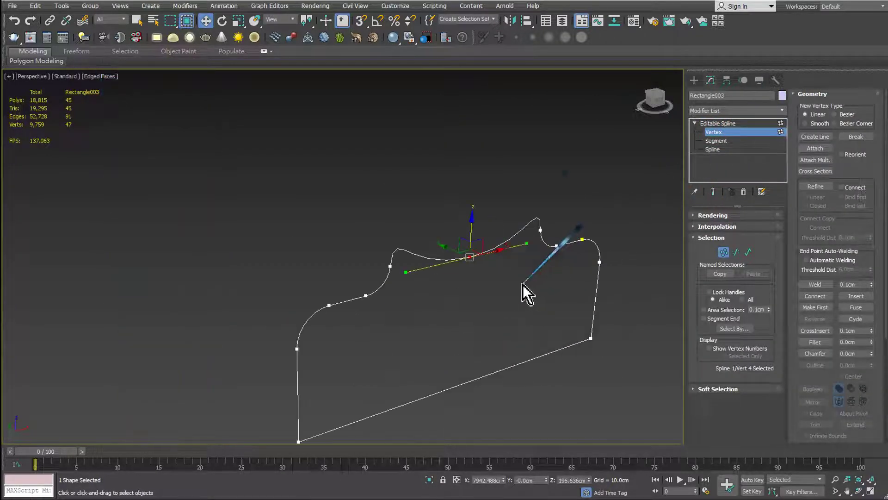
drag(471, 232, 472, 169)
scroll(511, 244, down, 5)
scroll(504, 250, down, 3)
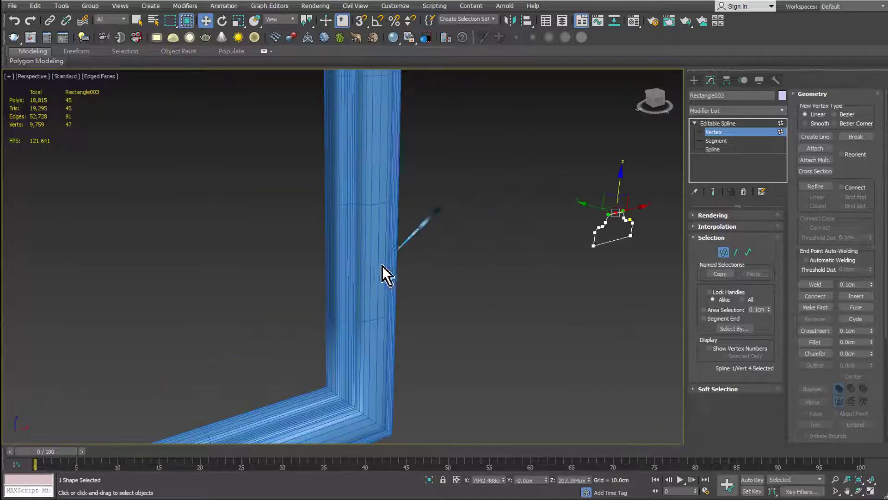
middle_drag(441, 261, 476, 258)
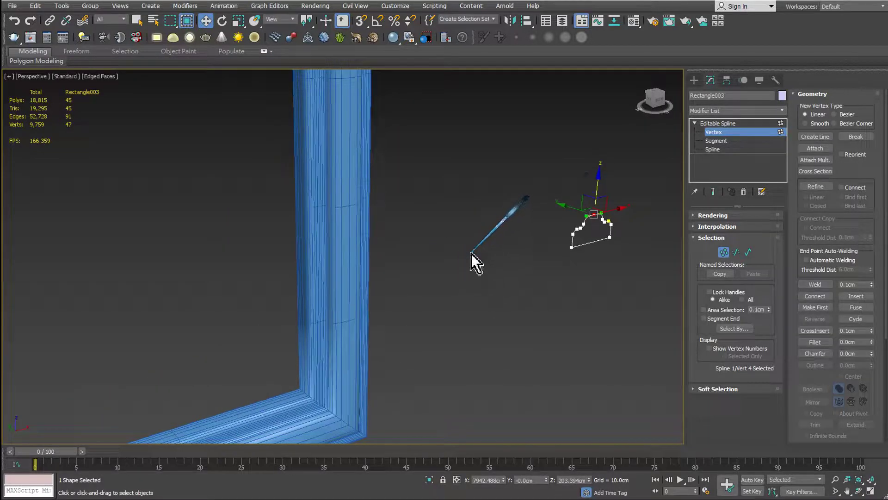
Step: Return to Editable Spline level and deselect the profile shape
click(715, 123)
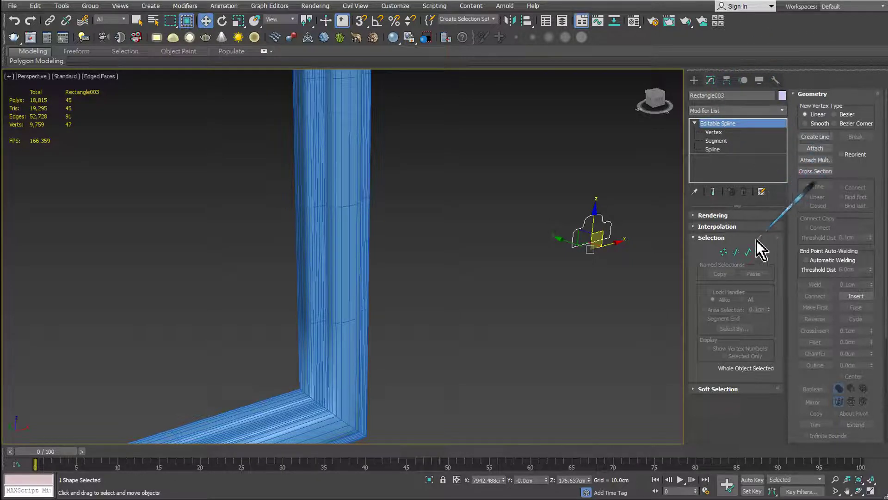
click(718, 240)
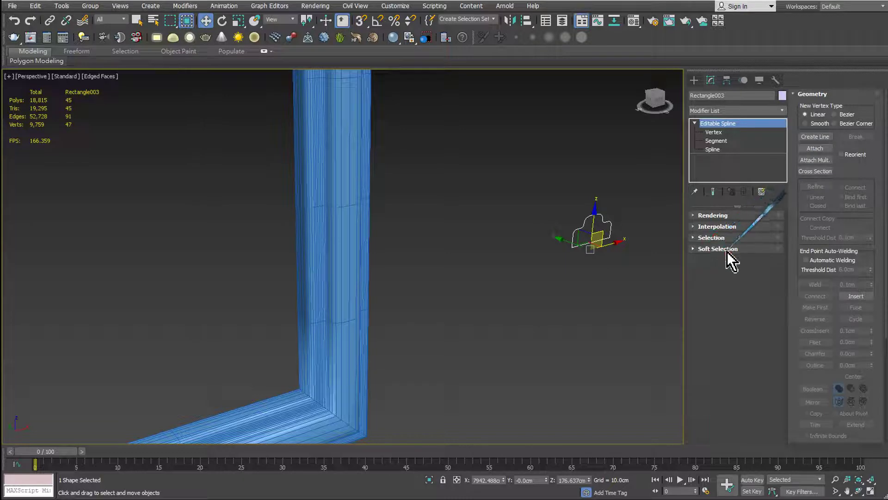
click(626, 180)
mouse_move(626, 179)
alt+middle_down()
mouse_move(563, 259)
mouse_move(581, 236)
alt+middle_up()
Step: Select Loft001, shift it to reveal the rectangle path, and center its vertical bar
click(557, 190)
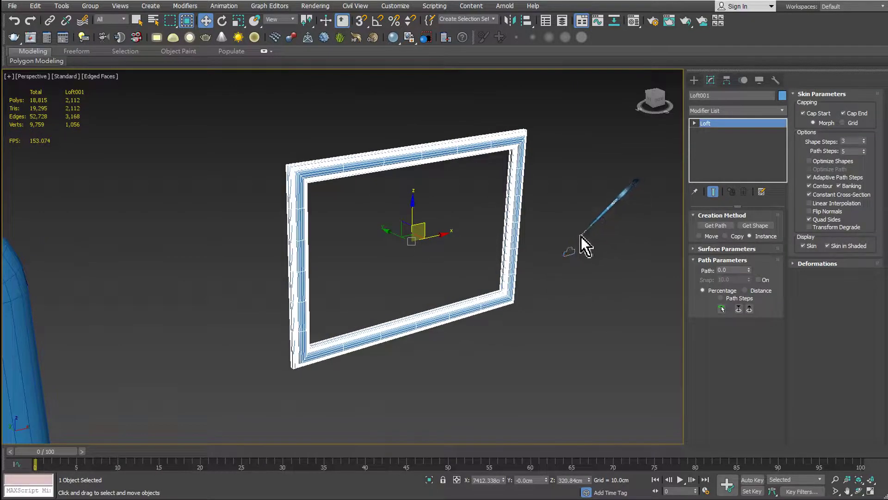
drag(418, 230, 698, 185)
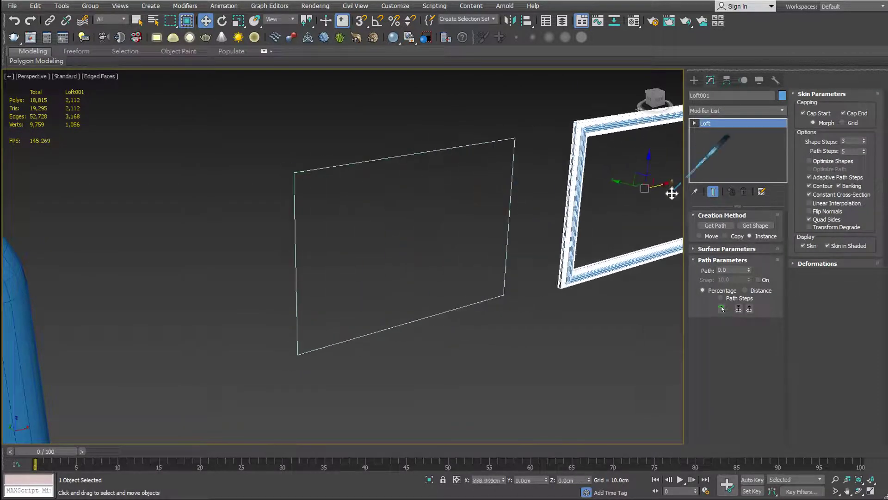
mouse_move(699, 185)
middle_down()
mouse_move(491, 238)
mouse_move(605, 213)
middle_up()
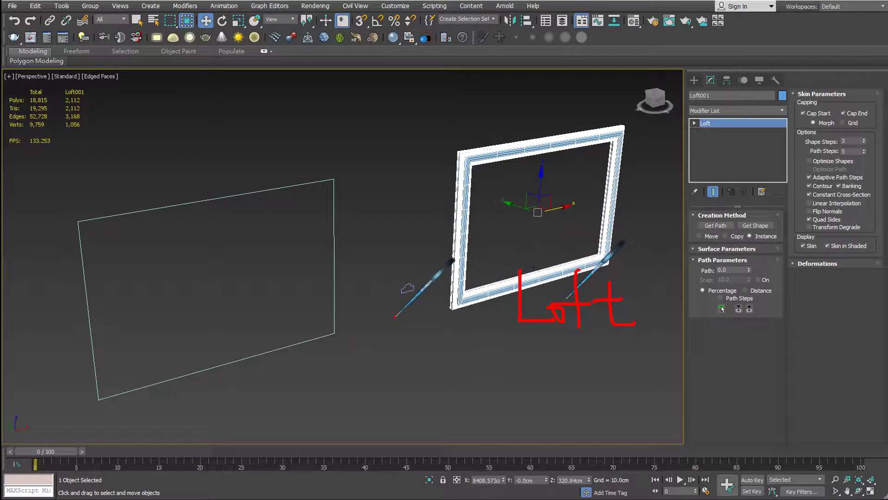
scroll(579, 252, up, 3)
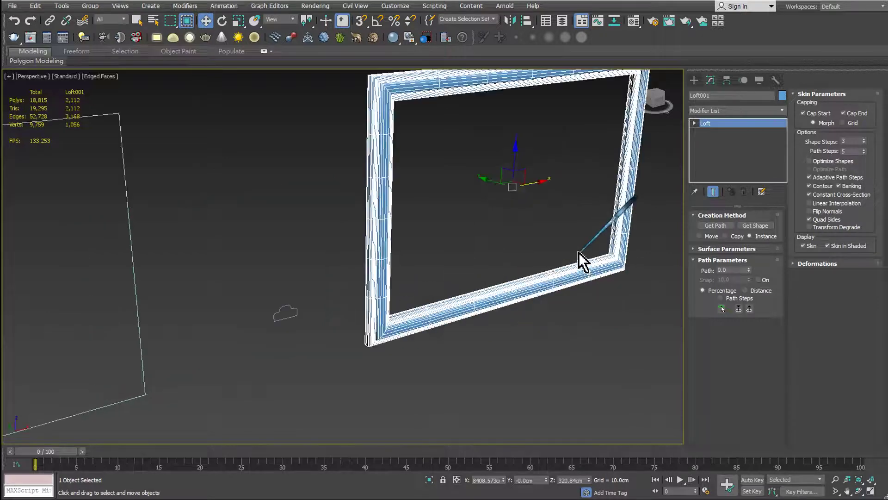
scroll(579, 252, up, 3)
middle_drag(576, 230, 528, 285)
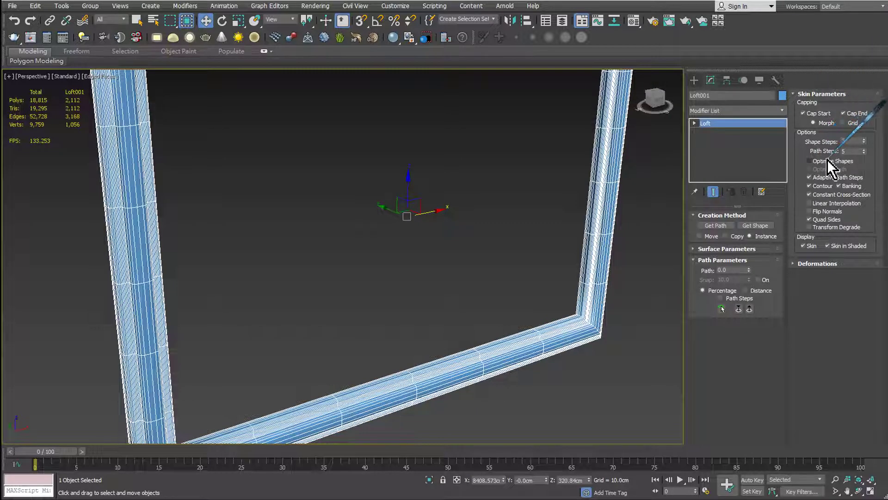
scroll(546, 238, down, 3)
scroll(546, 238, up, 6)
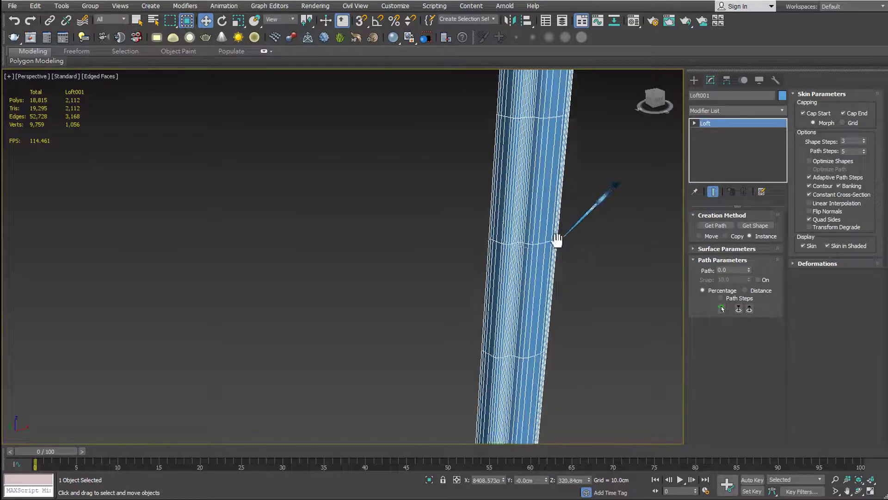
middle_drag(557, 239, 509, 249)
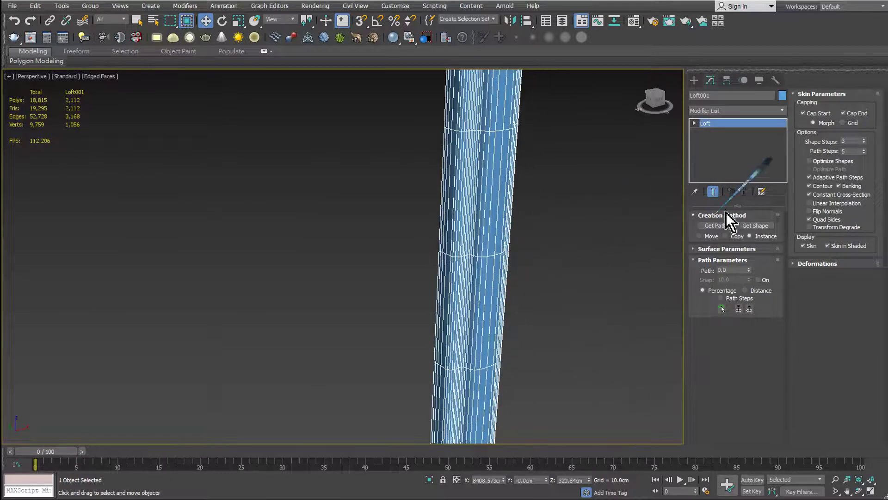
Step: Set Loft001 Shape Steps to 2 after trying 0, zoom extents, and deselect
click(863, 143)
click(864, 143)
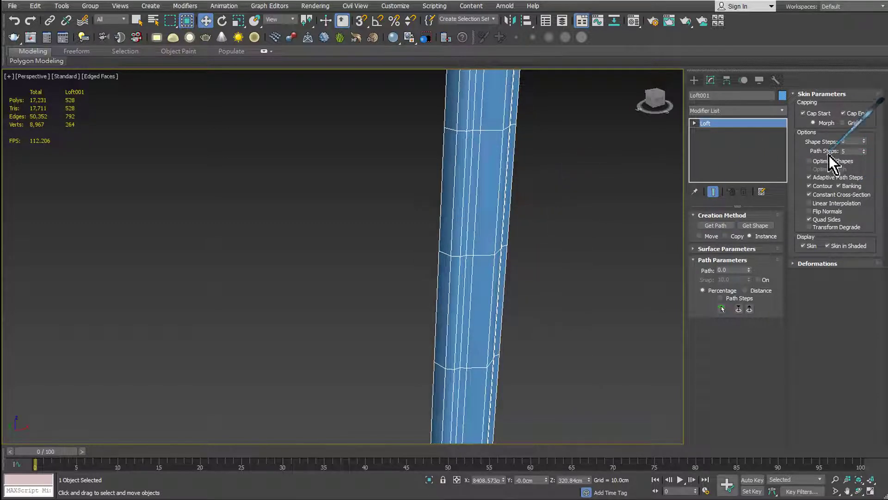
click(863, 139)
click(864, 140)
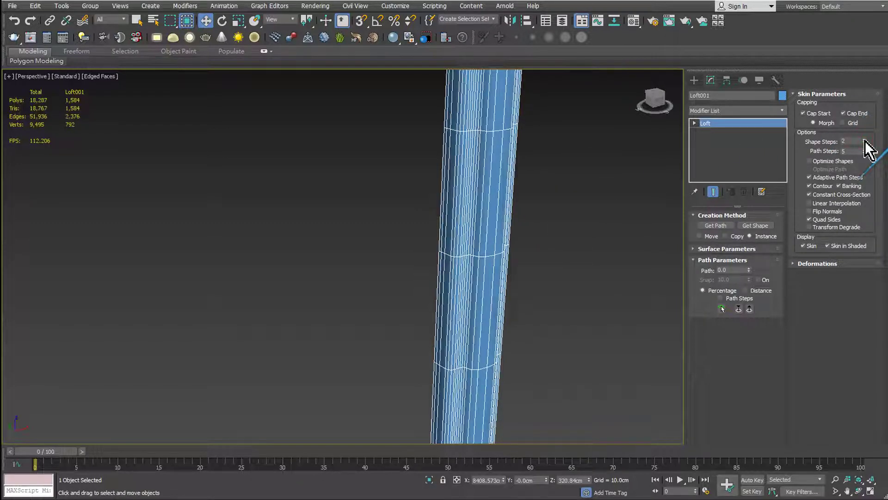
click(864, 140)
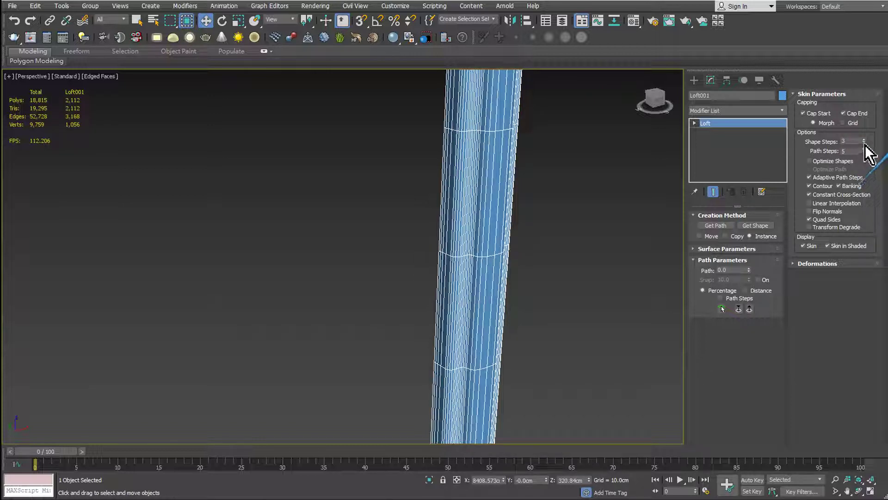
click(863, 142)
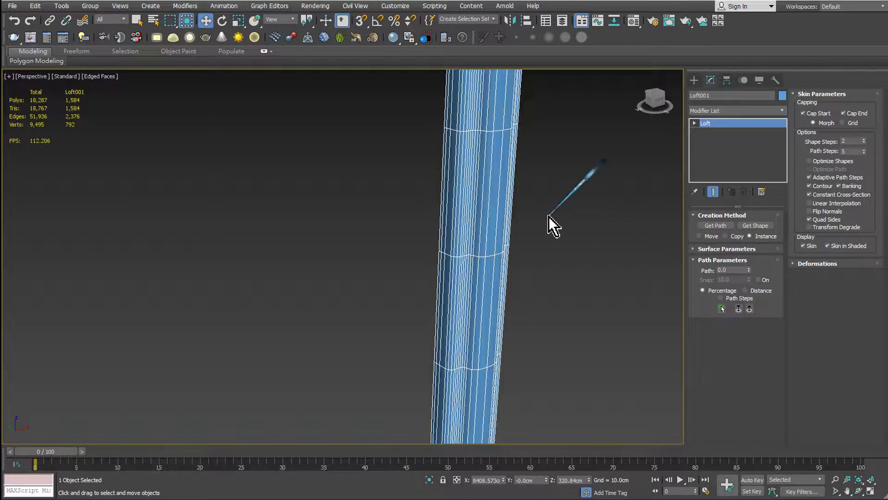
key(z)
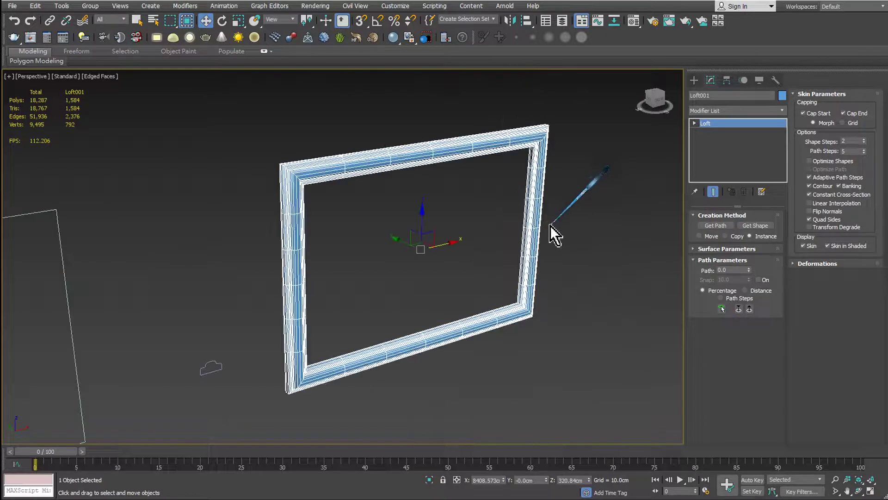
click(107, 80)
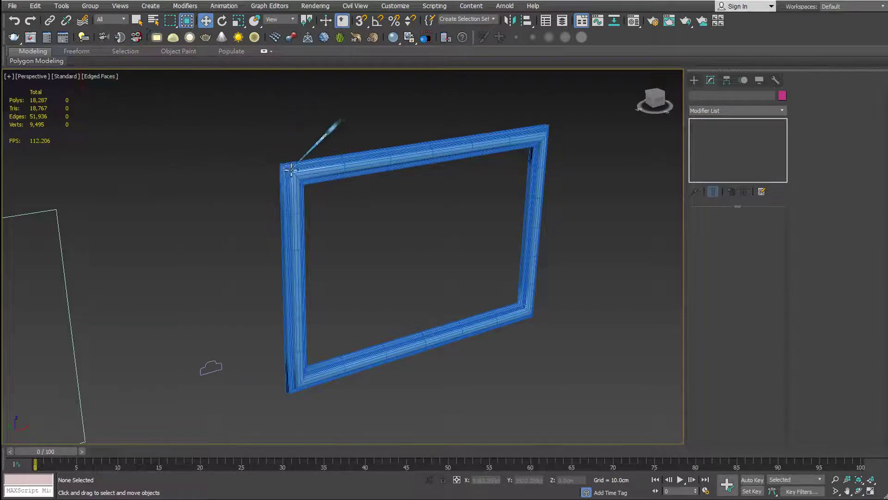
Step: Select Loft001 and turn off Edged Faces for smooth shading
click(288, 169)
click(113, 78)
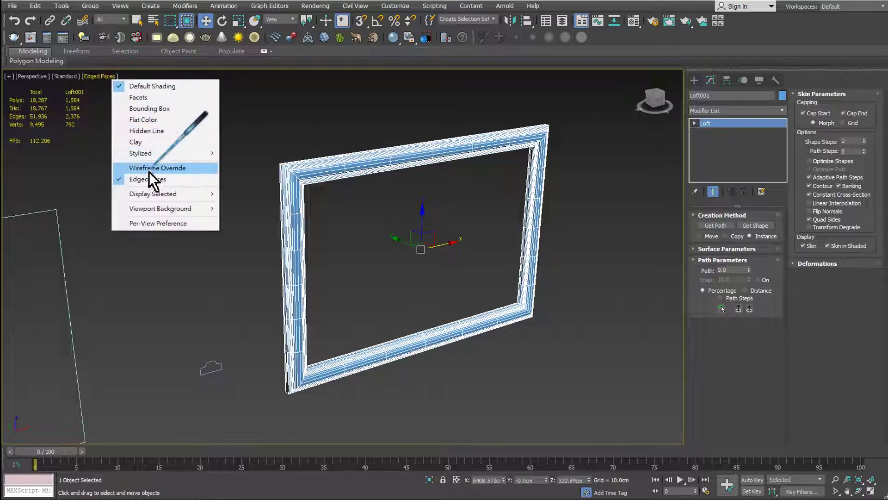
click(169, 179)
middle_drag(434, 195, 279, 151)
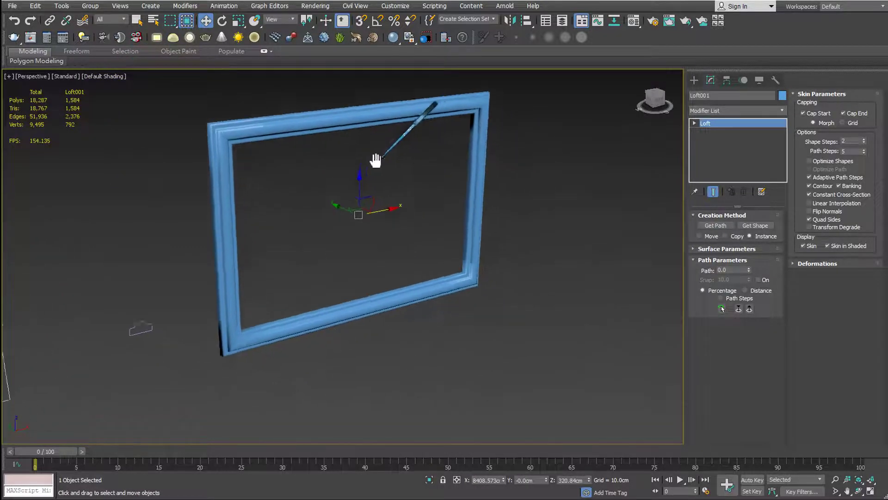
scroll(281, 157, down, 3)
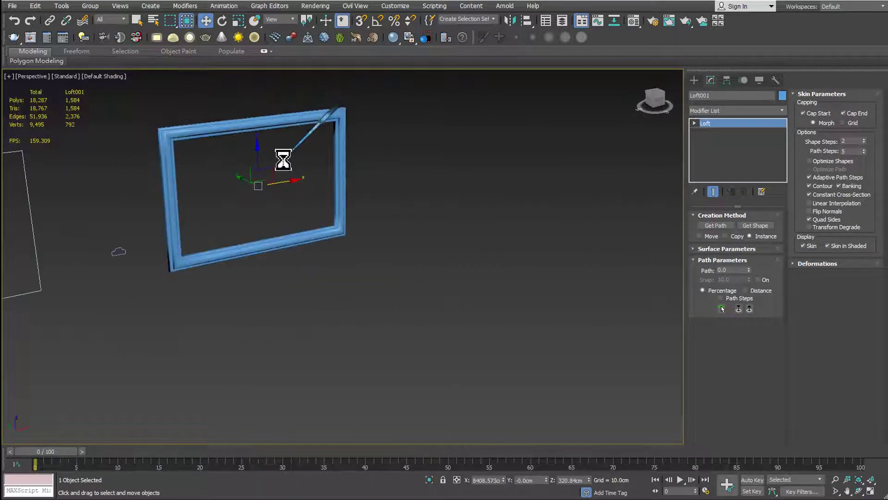
scroll(258, 134, up, 3)
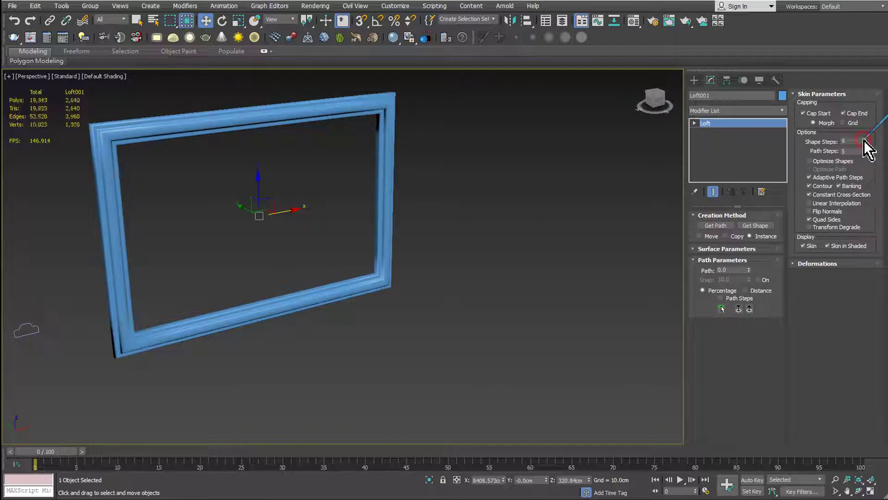
Step: Compare Shape Steps 7 and 6 on the smoothly shaded frame
drag(864, 141, 864, 134)
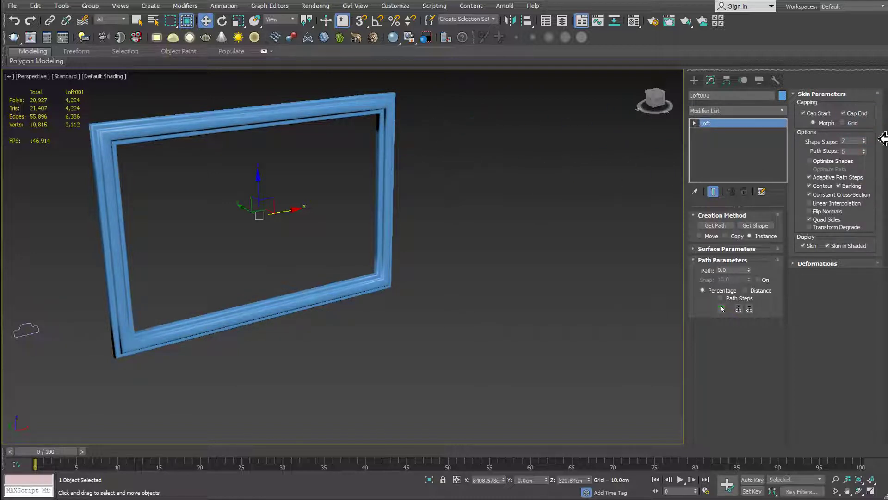
click(863, 143)
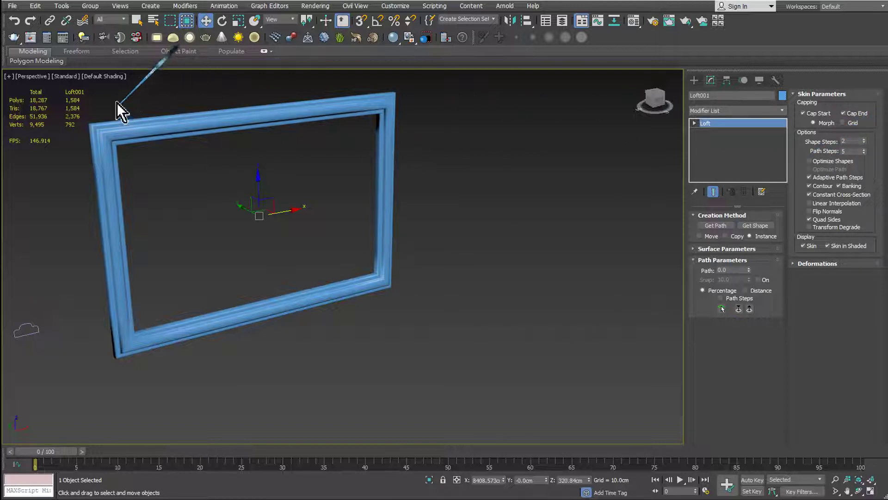
click(107, 77)
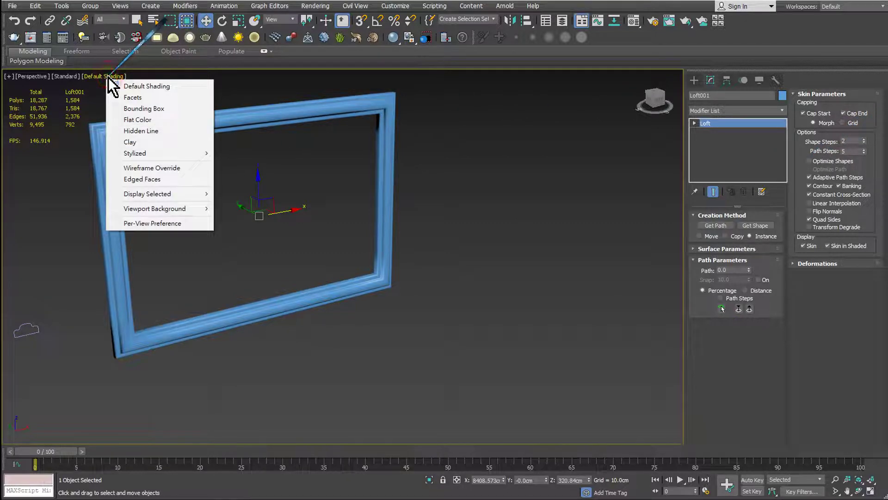
Step: Turn Edged Faces back on in the viewport
click(148, 178)
scroll(259, 199, up, 3)
scroll(296, 192, up, 3)
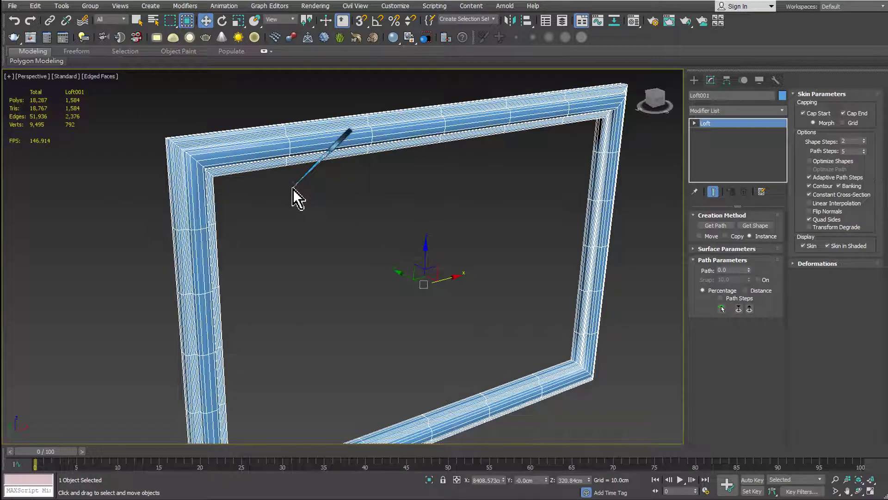
scroll(389, 250, down, 3)
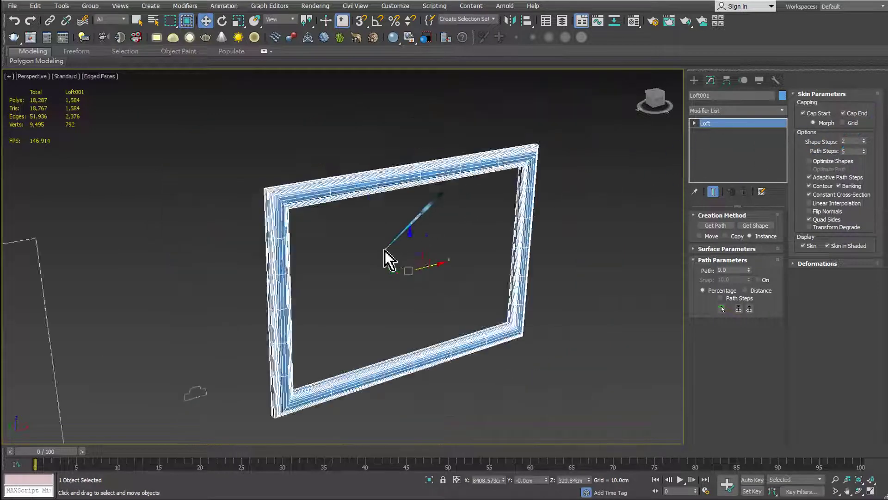
Step: Annotate the tube's bend with 5 and the frame's top-left corner in red, then clear
mouse_move(385, 251)
alt+middle_down()
mouse_move(217, 297)
mouse_move(406, 242)
mouse_move(75, 376)
mouse_move(175, 263)
alt+middle_up()
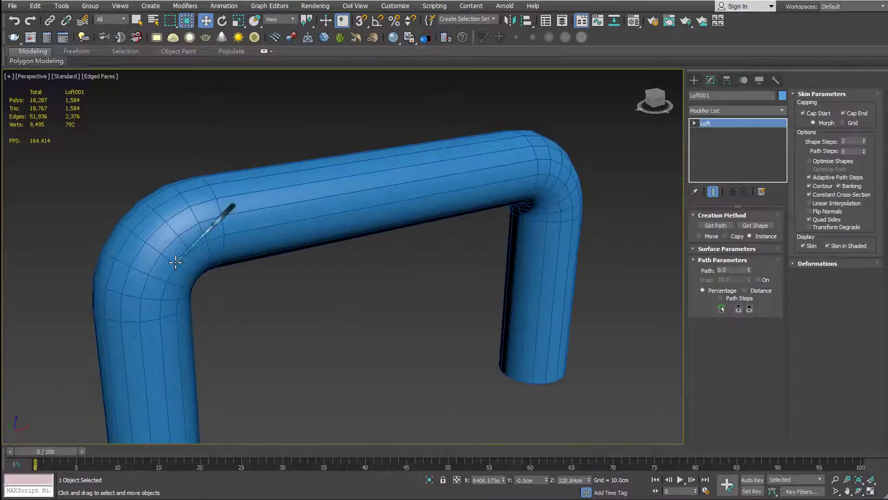
drag(200, 182, 86, 318)
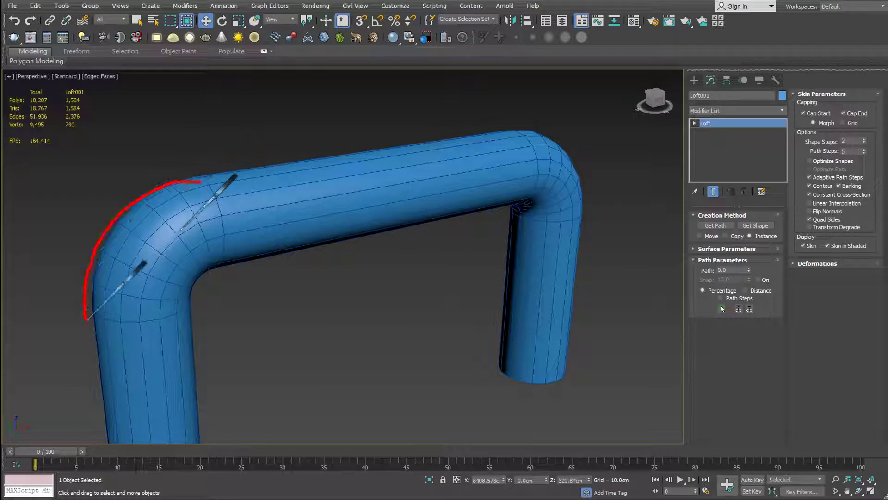
mouse_move(66, 163)
mouse_down()
mouse_move(58, 207)
mouse_move(83, 175)
mouse_up()
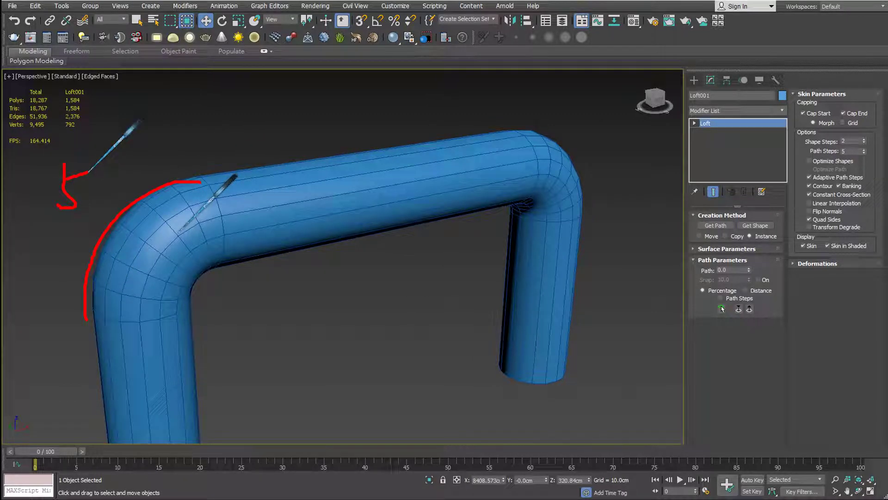
scroll(194, 226, down, 3)
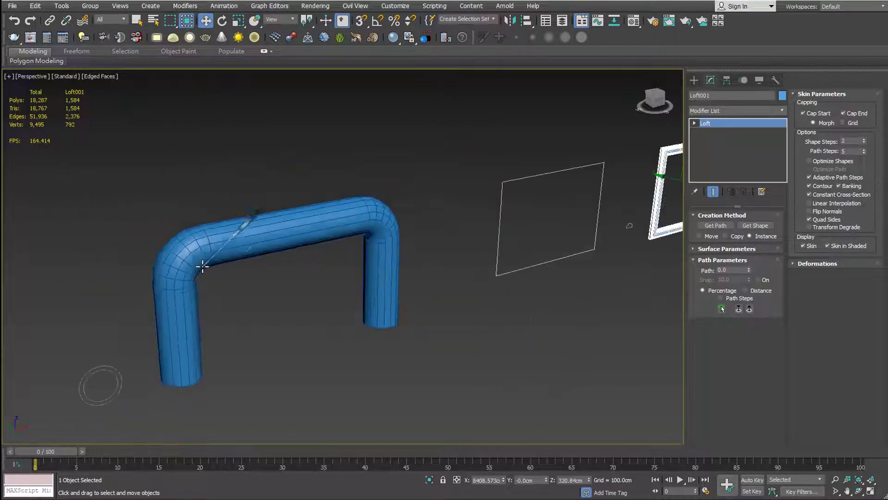
mouse_move(202, 262)
middle_down()
mouse_move(367, 284)
mouse_move(407, 235)
middle_up()
scroll(426, 223, up, 5)
scroll(427, 223, down, 5)
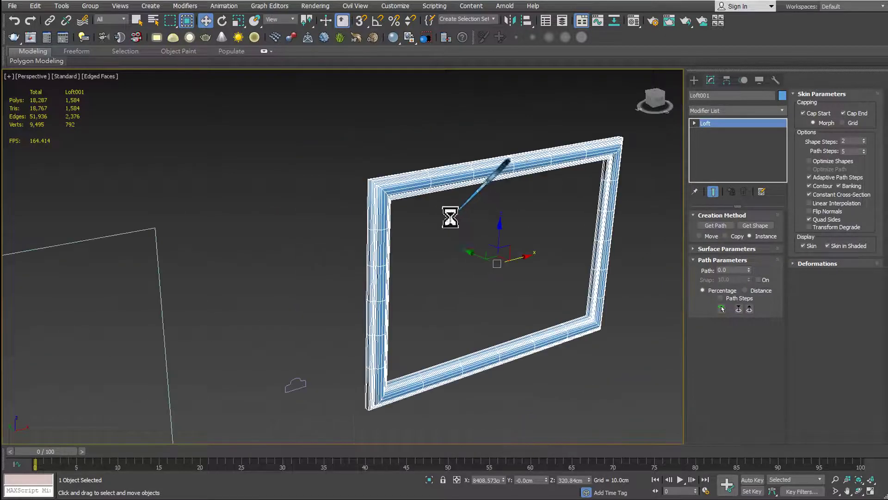
mouse_move(451, 216)
middle_down()
mouse_move(390, 213)
mouse_move(359, 224)
middle_up()
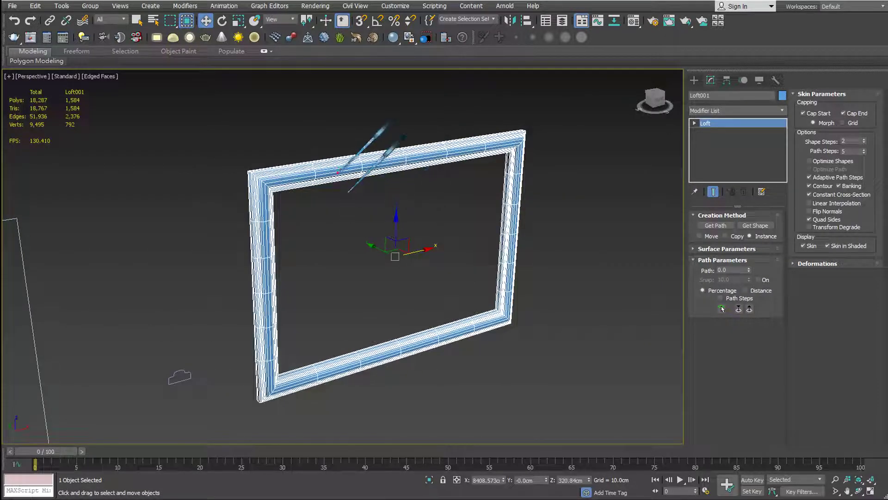
mouse_move(342, 169)
mouse_down()
mouse_move(256, 175)
mouse_move(265, 247)
mouse_up()
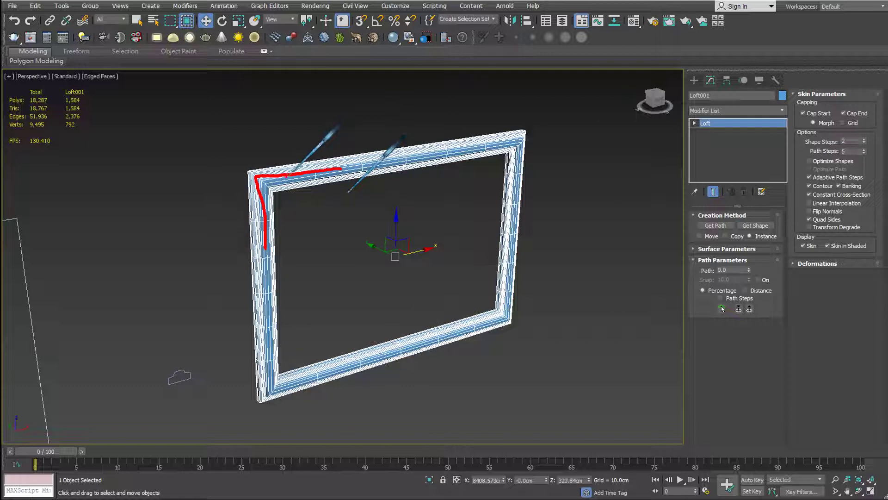
mouse_move(288, 176)
mouse_down()
mouse_move(252, 176)
mouse_move(259, 247)
mouse_up()
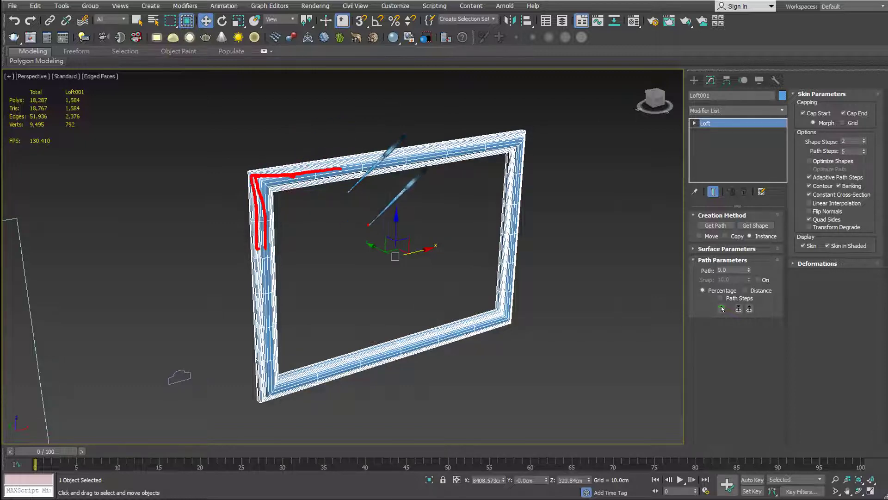
key(Escape)
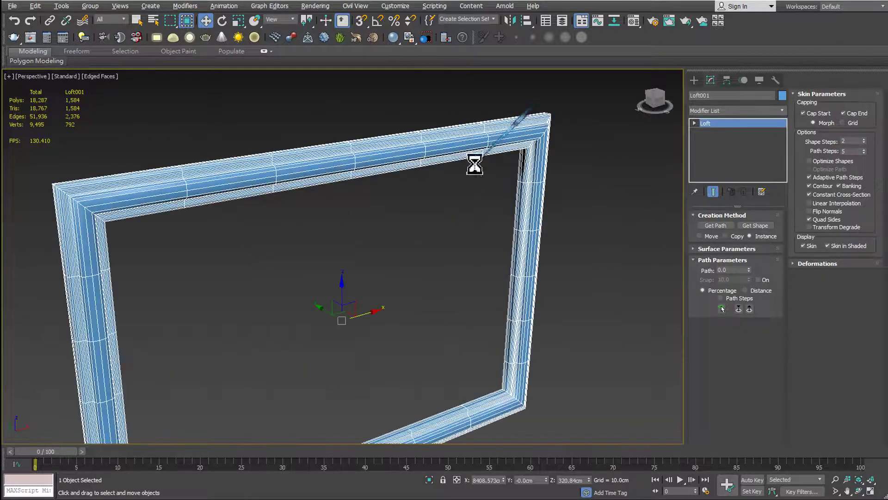
scroll(493, 157, up, 4)
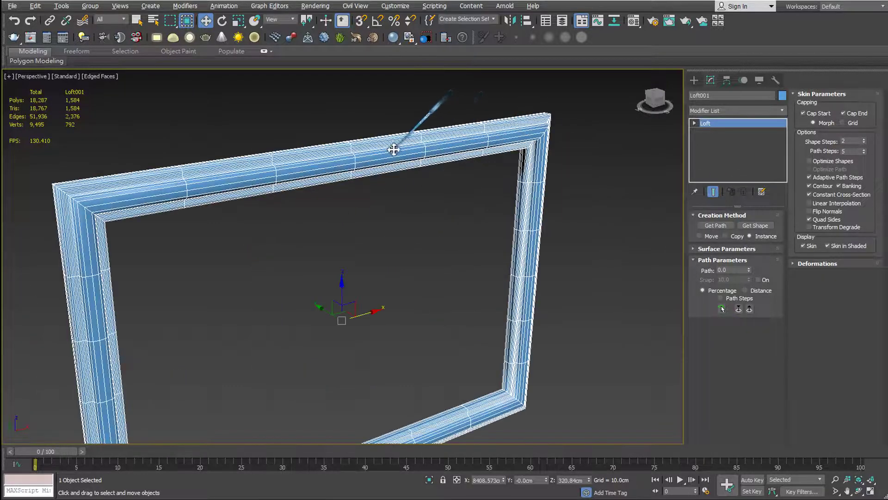
Step: Lower Loft001 Path Steps from 5 to 0, compare 1, and keep 0
click(864, 153)
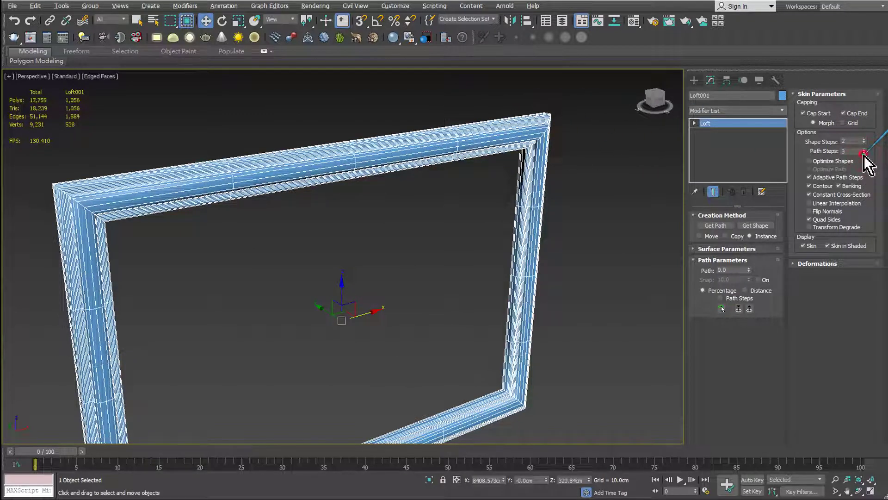
click(864, 154)
click(864, 154)
click(863, 153)
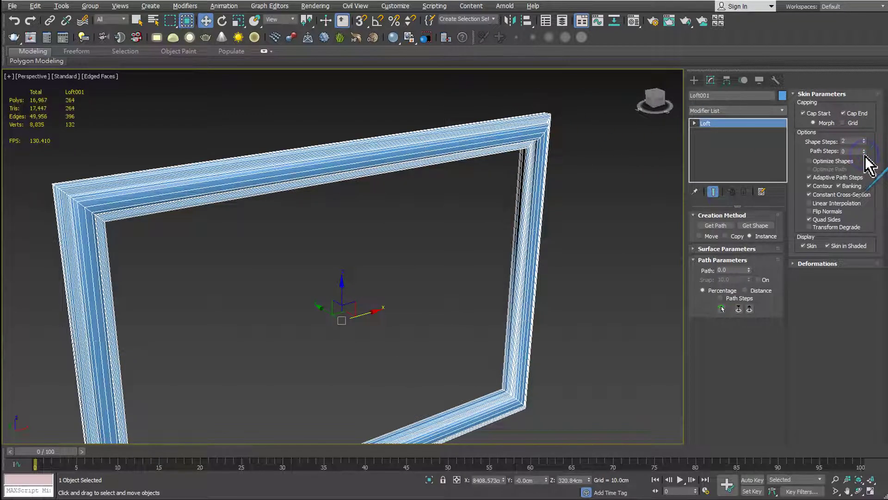
middle_drag(357, 242, 376, 247)
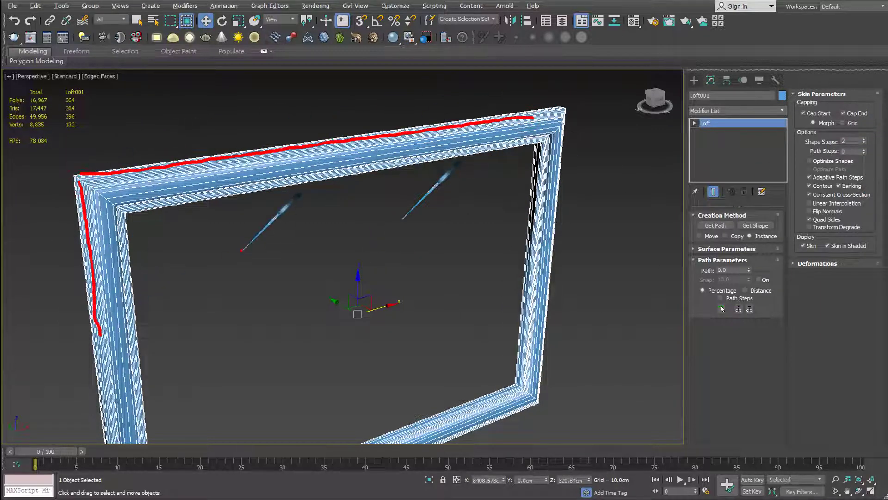
click(864, 149)
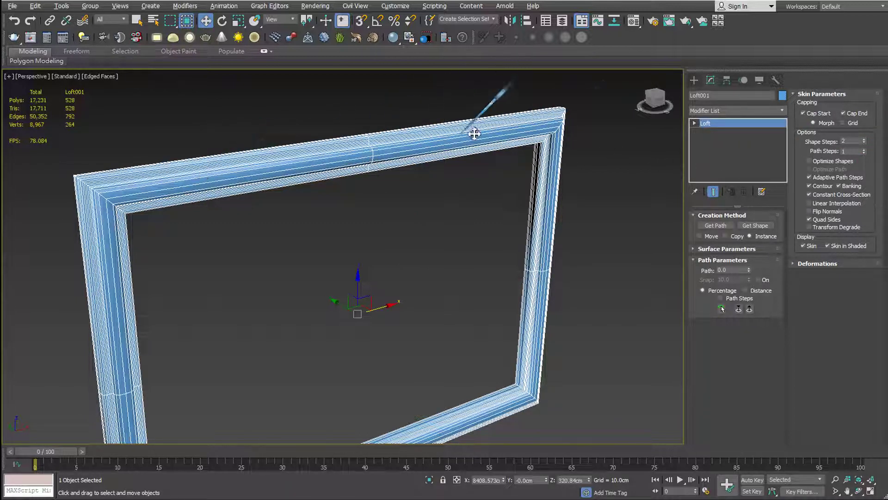
click(864, 154)
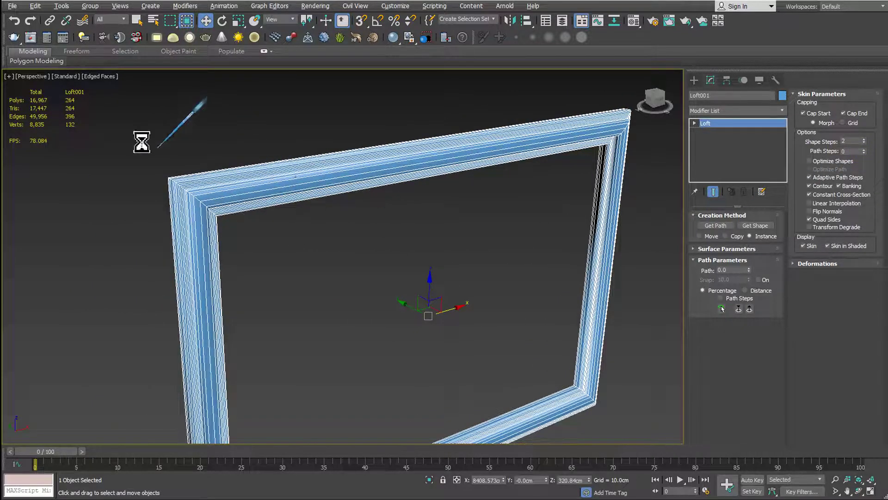
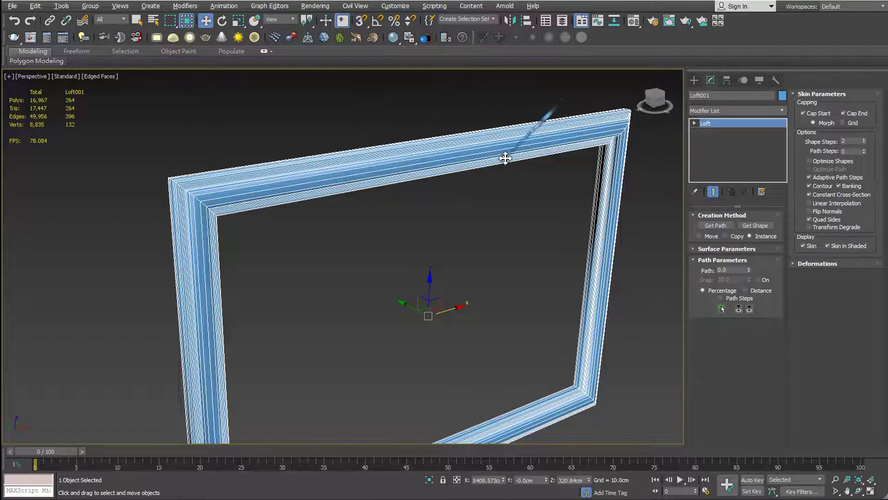
Step: Deselect the frame and maximize the Front viewport, centred on the picture frame
scroll(493, 218, down, 3)
click(496, 229)
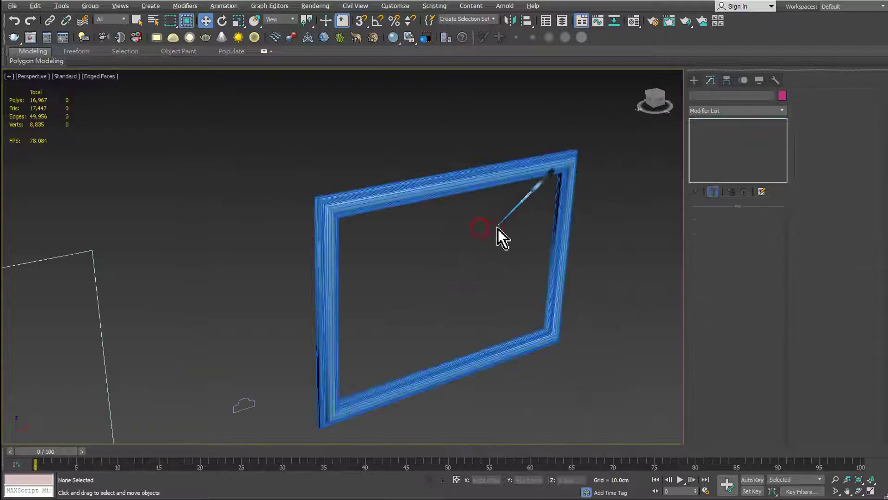
middle_drag(496, 229, 445, 204)
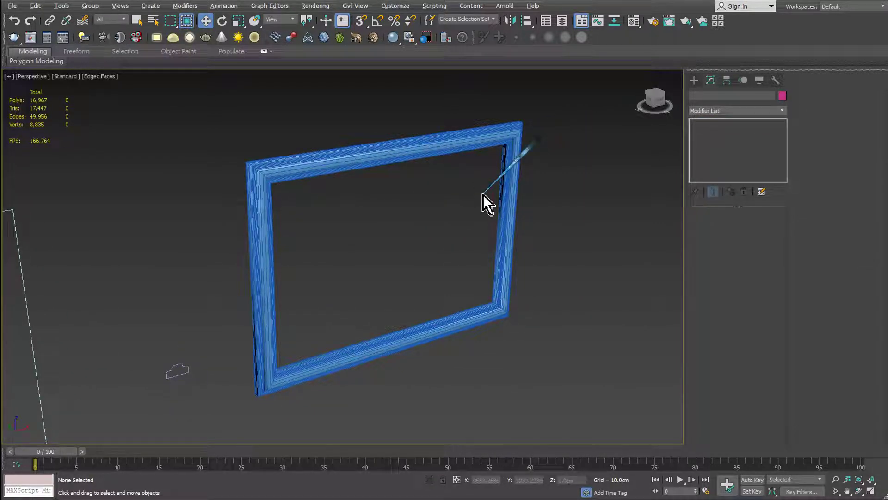
key(alt+w)
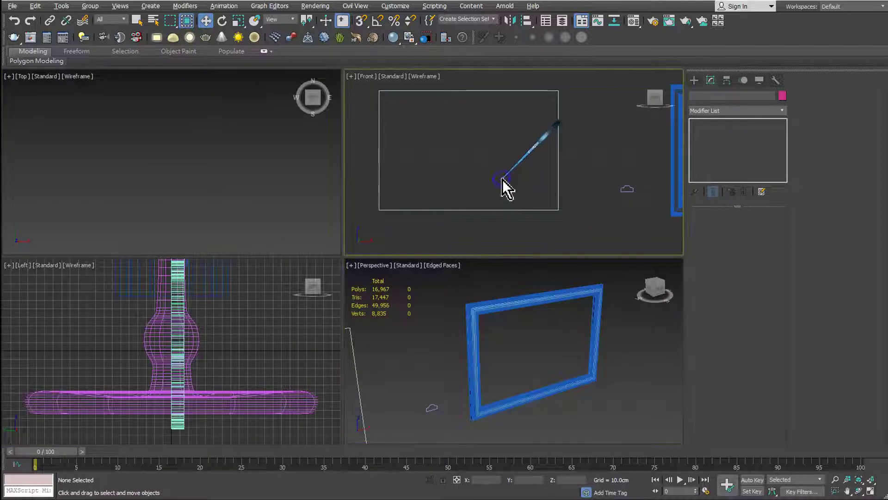
key(alt+w)
mouse_move(609, 239)
middle_down()
mouse_move(417, 233)
mouse_move(397, 224)
mouse_move(395, 205)
middle_up()
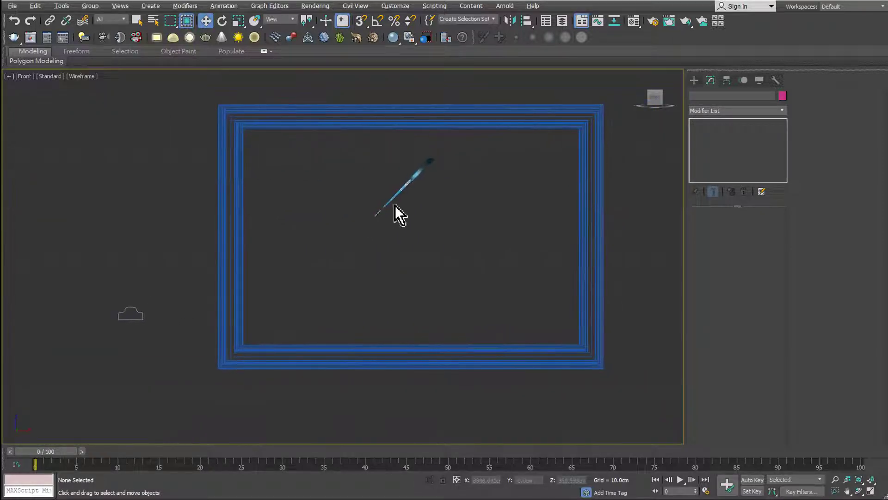
click(694, 80)
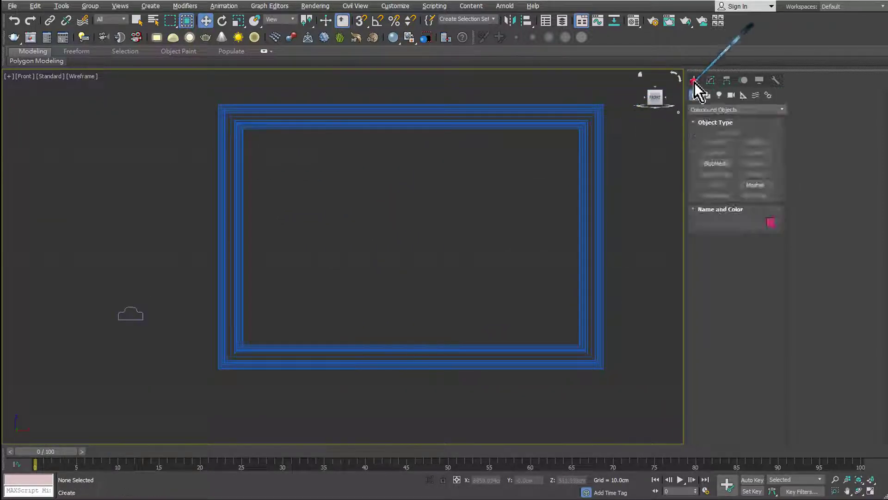
Step: Draw a Standard Primitives box, Box001, about 386.8 × 582.7 cm over the frame opening
click(697, 111)
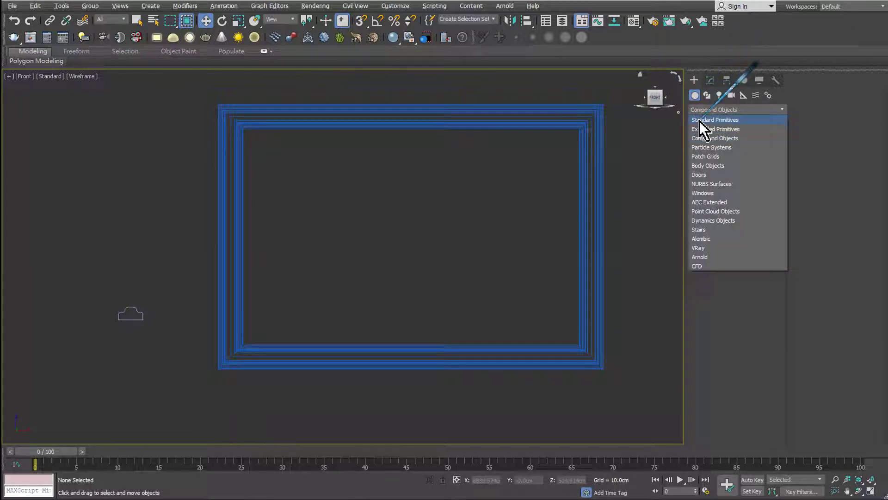
click(715, 119)
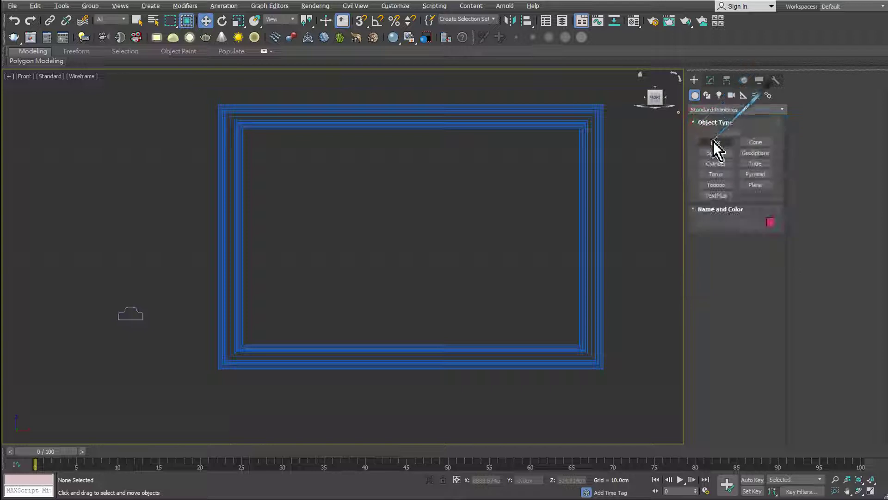
click(715, 142)
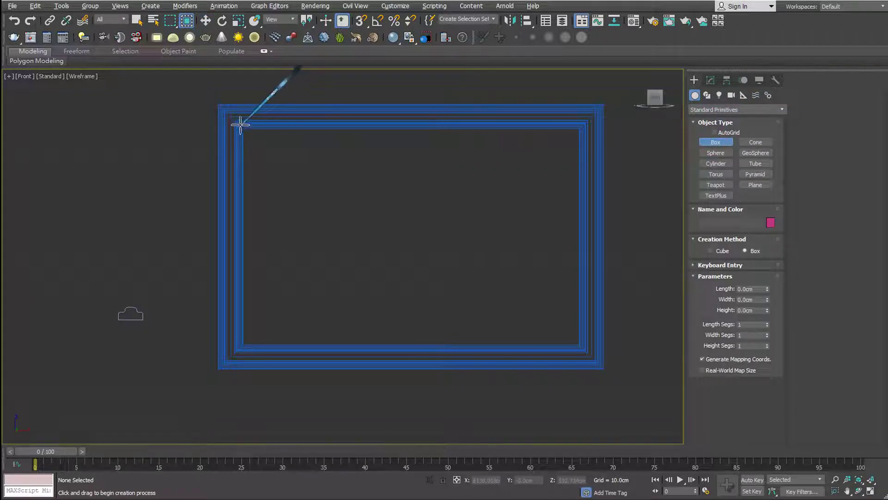
mouse_move(250, 134)
mouse_down()
mouse_move(380, 248)
mouse_move(588, 352)
mouse_up()
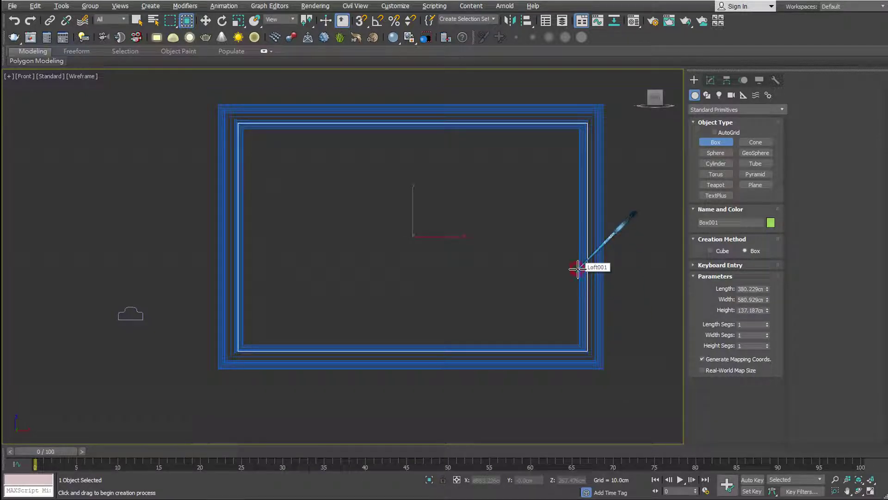
key(alt+w)
key(alt+w)
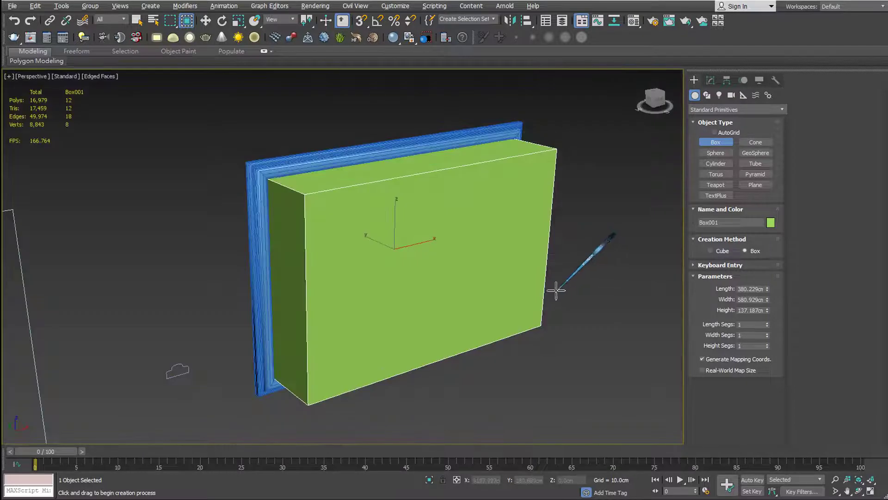
key(alt+w)
right_click(555, 159)
middle_drag(556, 159, 524, 167)
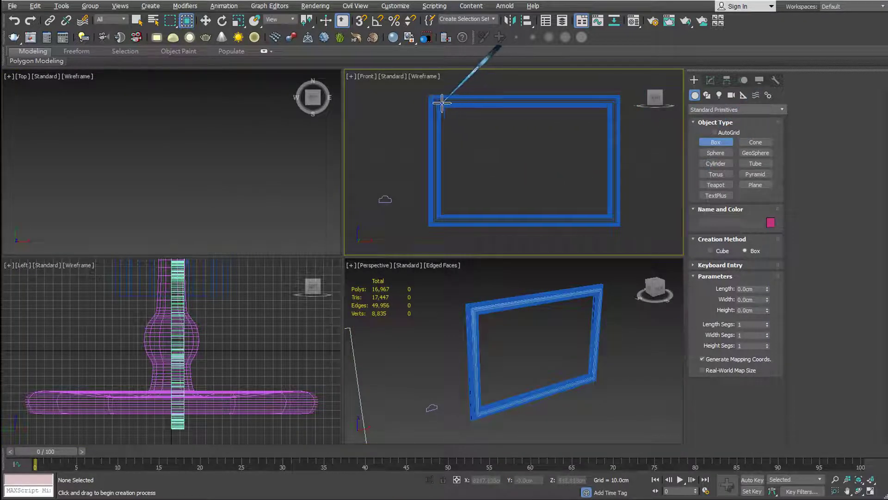
drag(442, 102, 612, 218)
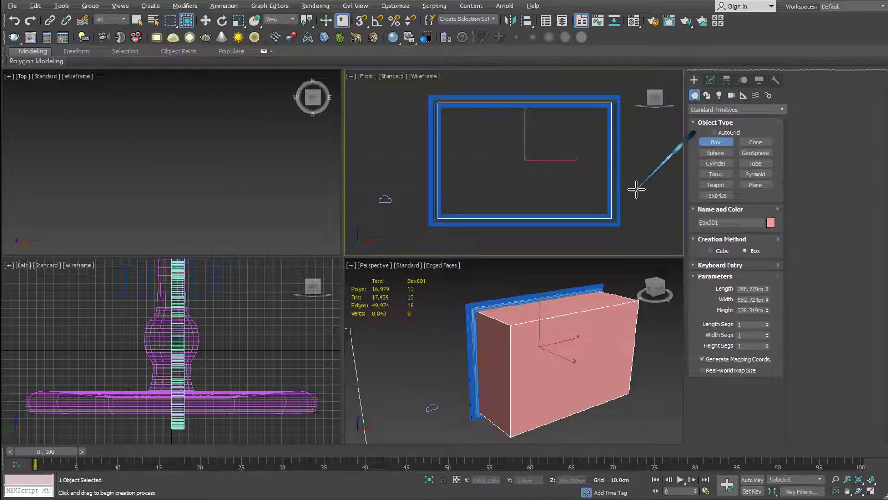
Step: Reduce Box001's height to 5.617 cm and move it into the frame opening
key(w)
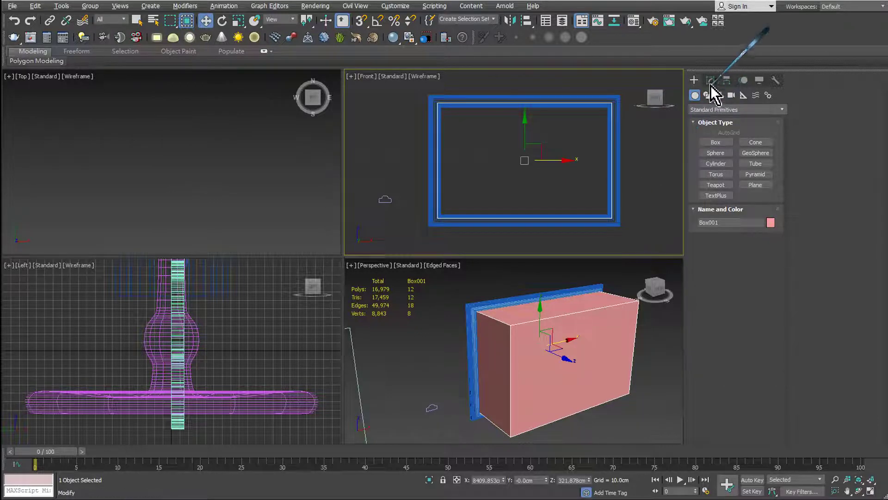
click(710, 81)
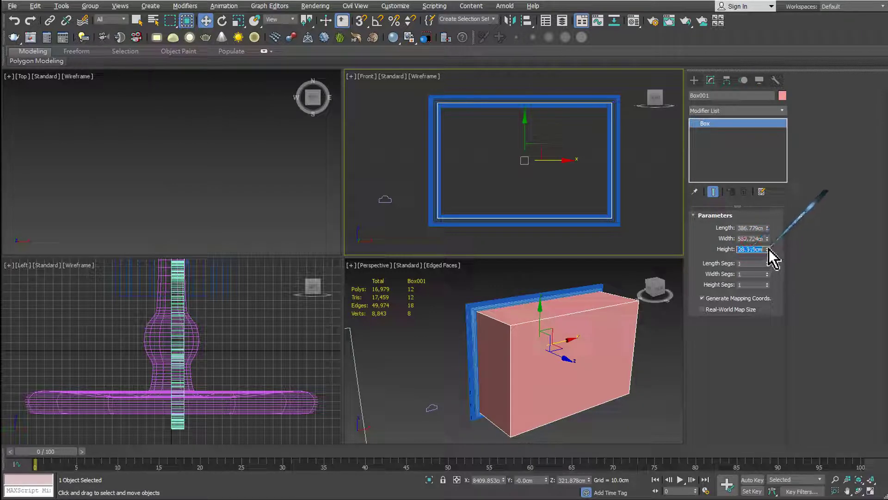
drag(769, 249, 769, 268)
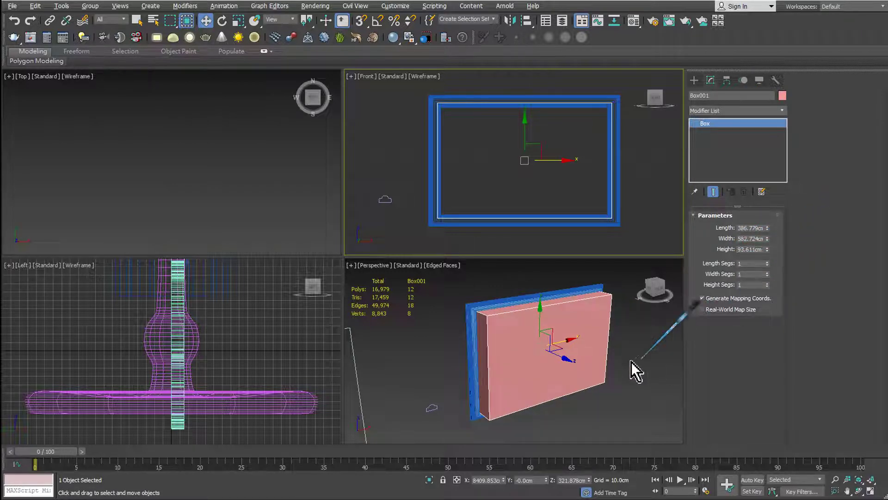
click(612, 368)
key(alt+w)
alt+middle_drag(456, 282, 488, 276)
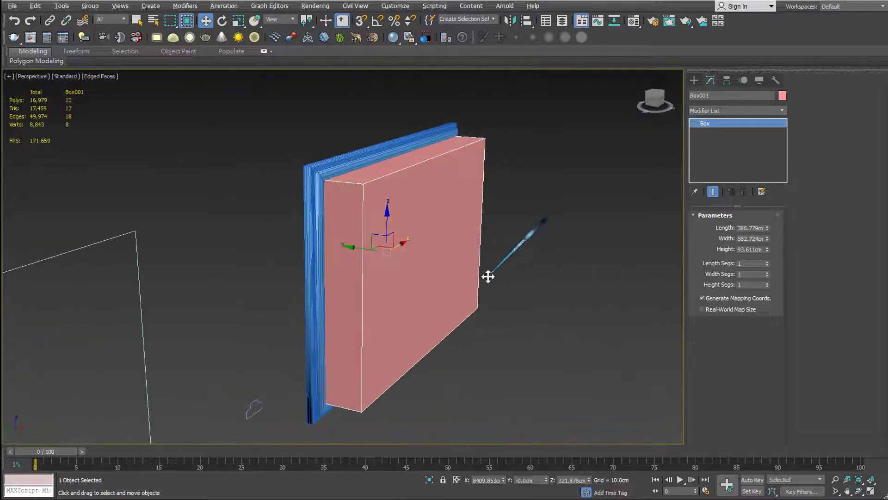
drag(357, 248, 416, 254)
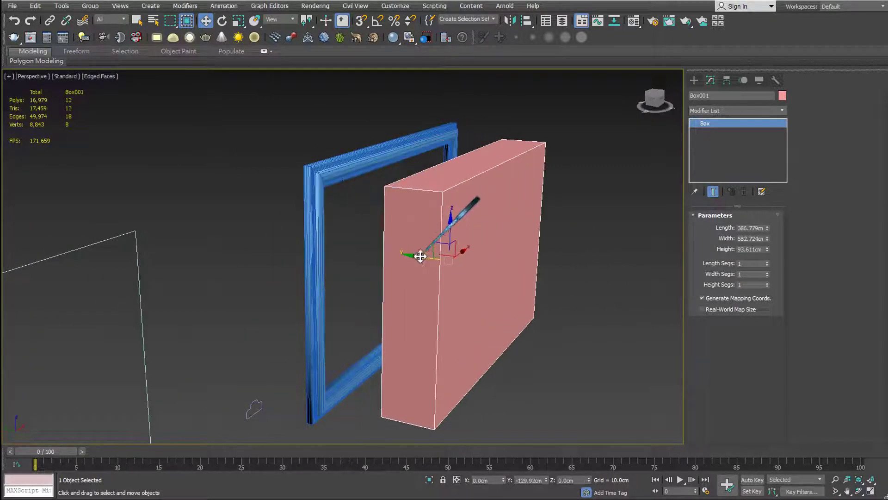
drag(768, 249, 768, 299)
scroll(444, 268, up, 3)
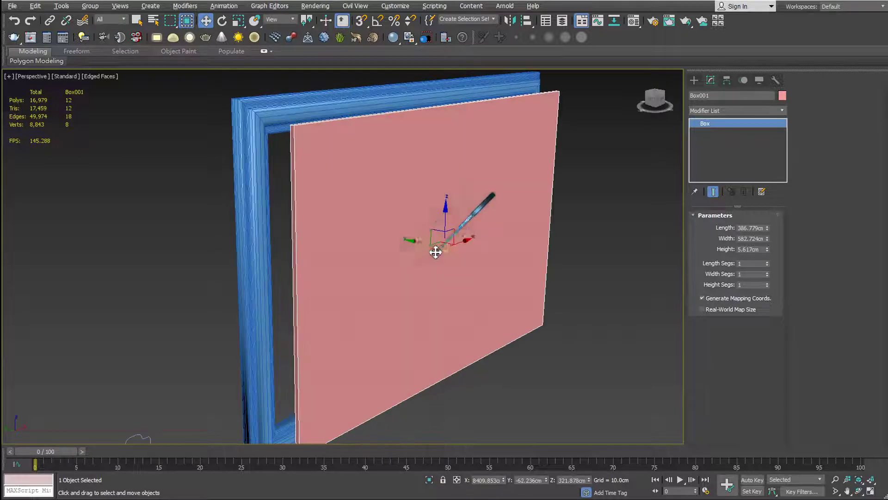
scroll(432, 249, up, 2)
Step: Slide the panel back against the frame and orbit the Perspective view to face it
drag(422, 242, 389, 234)
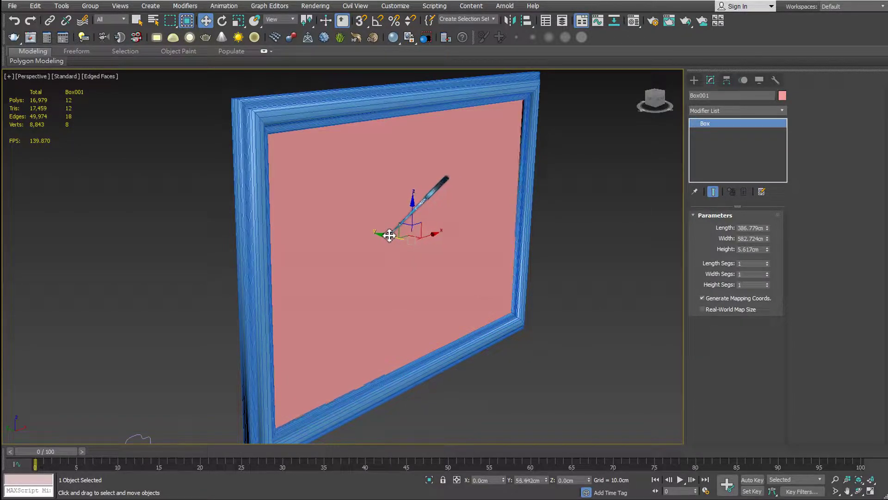
scroll(513, 261, up, 4)
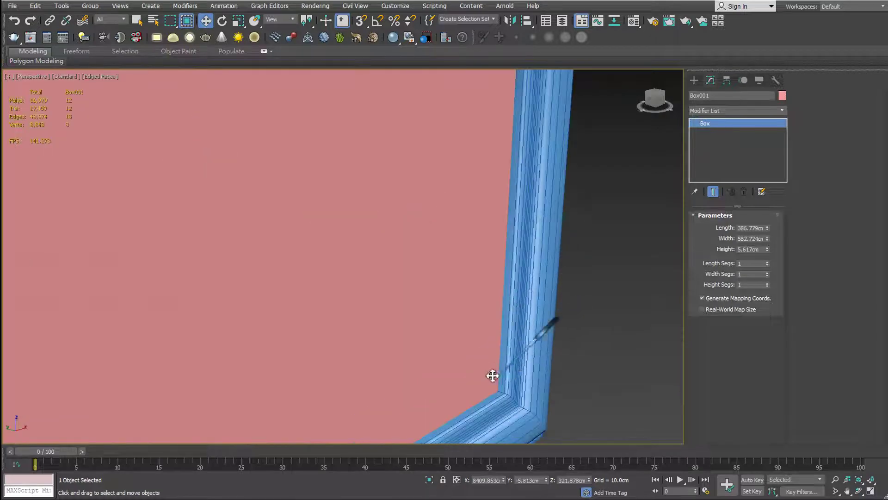
scroll(494, 373, down, 2)
scroll(501, 299, down, 2)
alt+middle_drag(382, 250, 461, 246)
scroll(333, 175, up, 2)
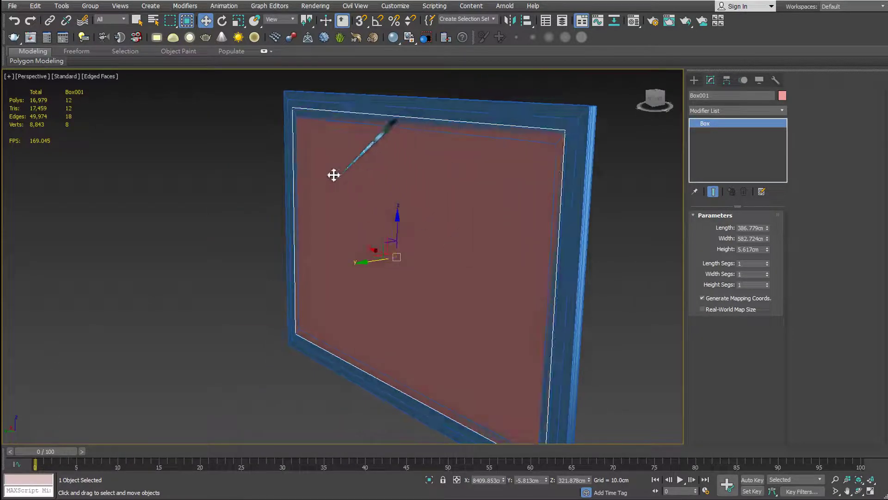
alt+middle_drag(312, 154, 409, 236)
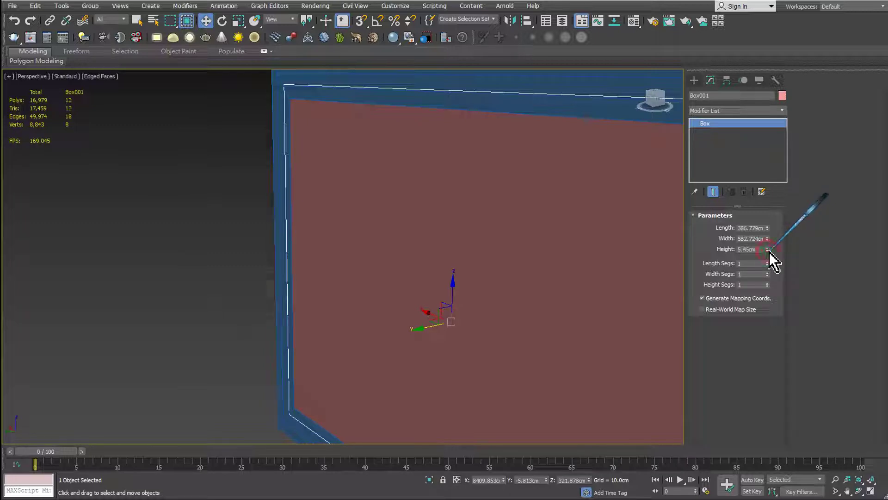
Step: Lower the panel's height to 3.433 cm and check its fit inside the frame
drag(768, 252, 768, 274)
scroll(324, 324, up, 1)
scroll(367, 345, up, 1)
scroll(341, 398, up, 1)
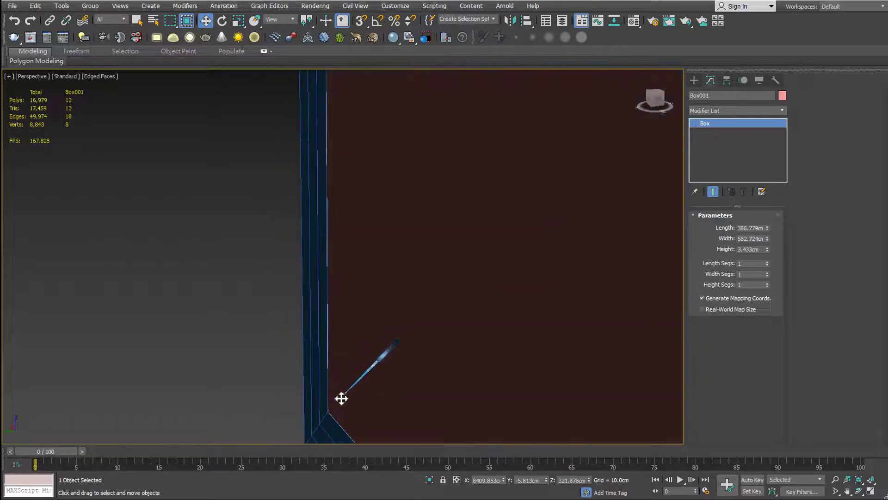
scroll(333, 412, up, 1)
scroll(333, 413, down, 1)
scroll(314, 313, down, 1)
scroll(347, 294, down, 2)
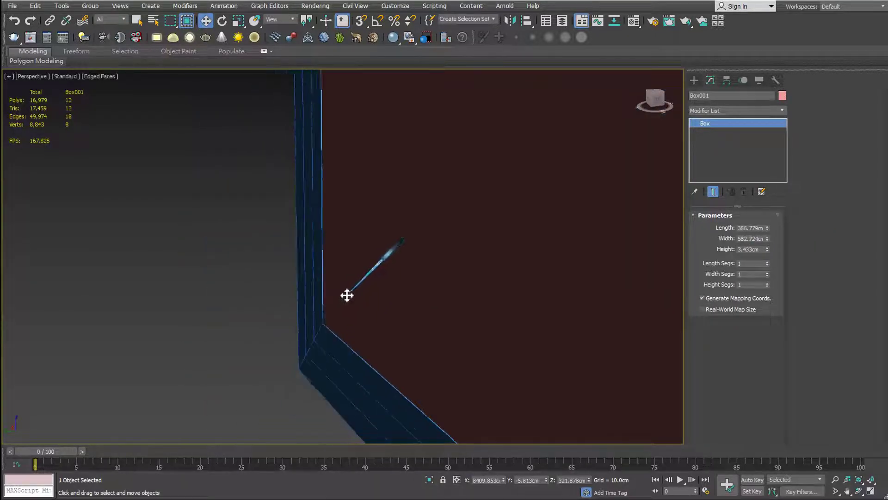
scroll(359, 280, down, 2)
scroll(358, 279, down, 3)
mouse_move(361, 276)
alt+middle_down()
mouse_move(430, 273)
mouse_move(371, 276)
alt+middle_up()
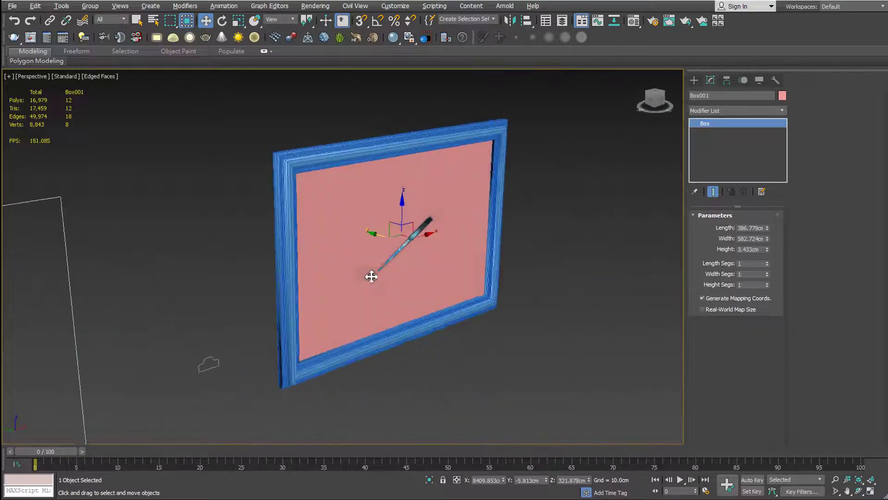
scroll(371, 275, up, 3)
scroll(441, 312, up, 1)
scroll(417, 291, up, 2)
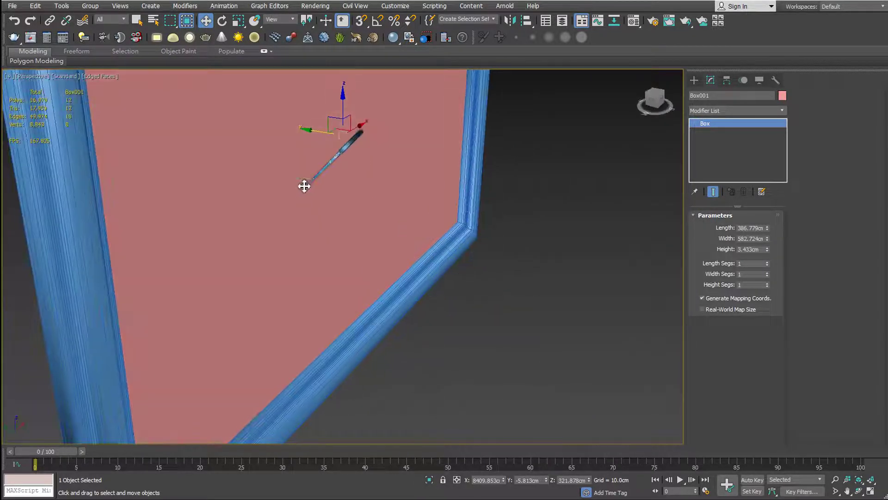
scroll(401, 222, down, 3)
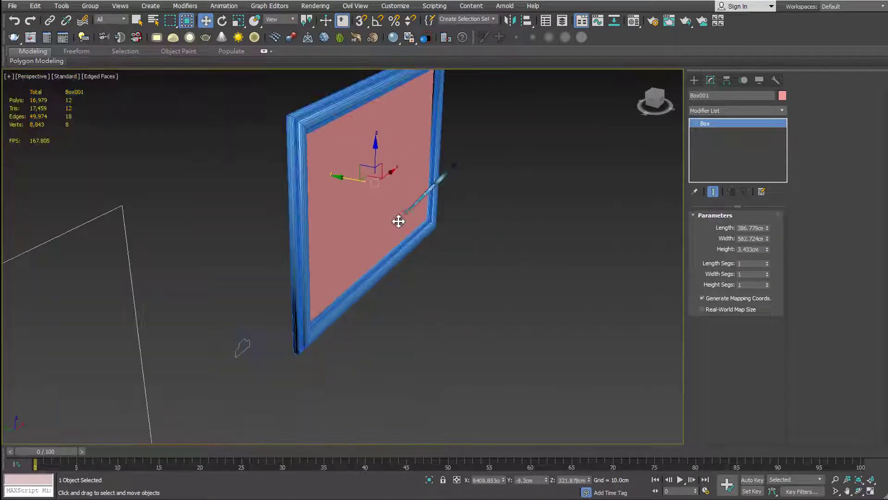
alt+middle_drag(431, 271, 452, 282)
click(453, 285)
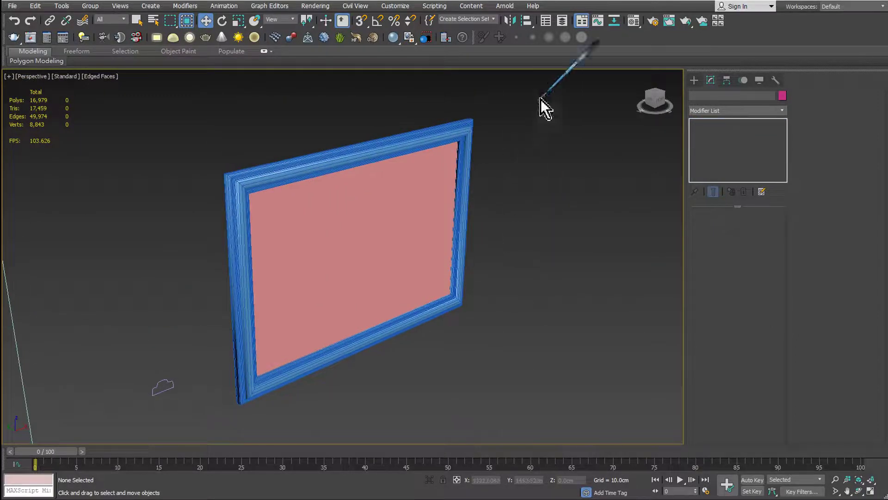
Step: Give the frame and the canvas panel an orange object colour
mouse_move(539, 99)
mouse_down()
mouse_move(301, 371)
mouse_move(213, 424)
mouse_up()
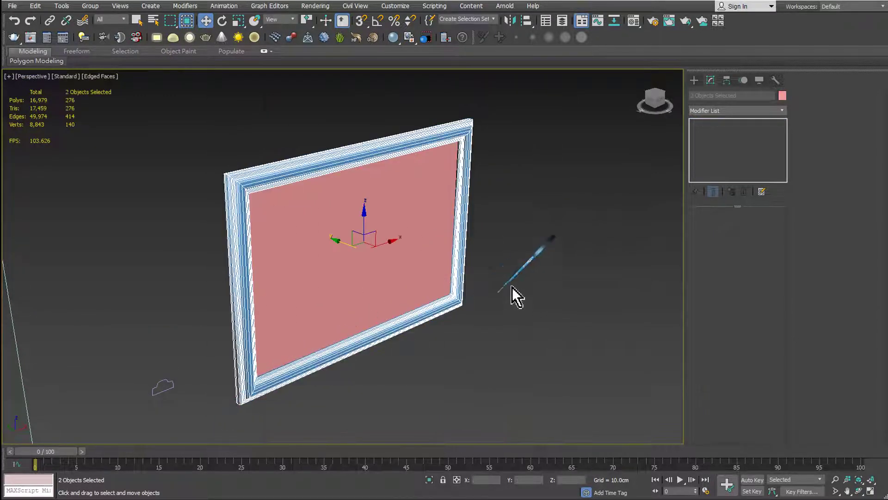
click(783, 97)
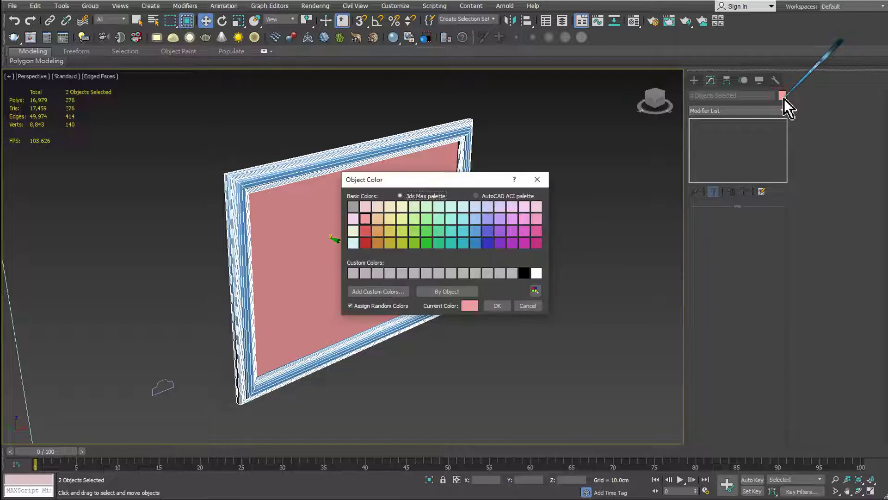
click(477, 242)
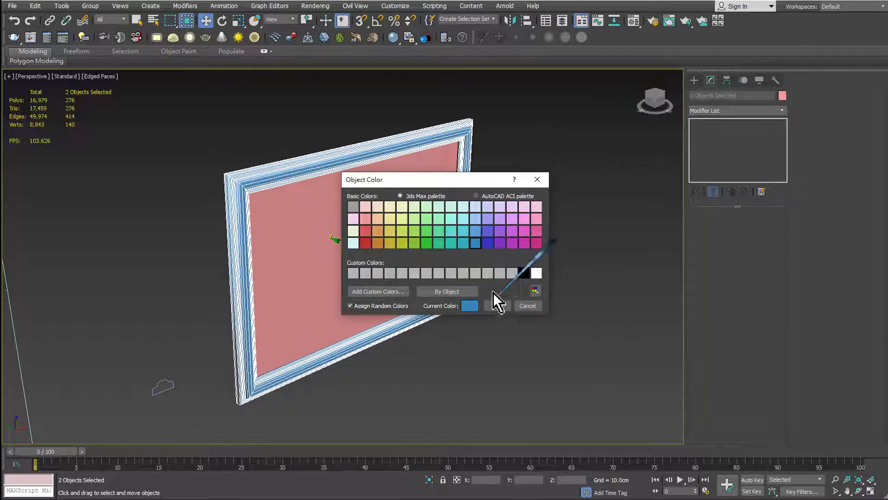
click(379, 243)
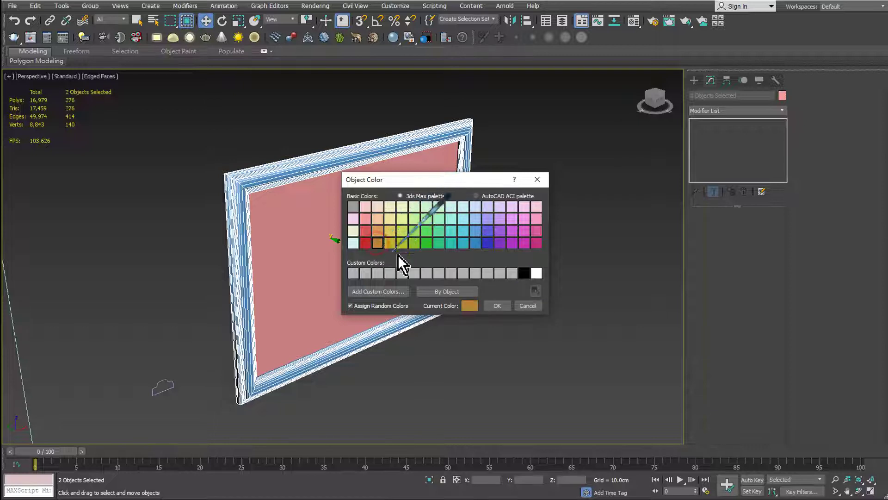
click(501, 307)
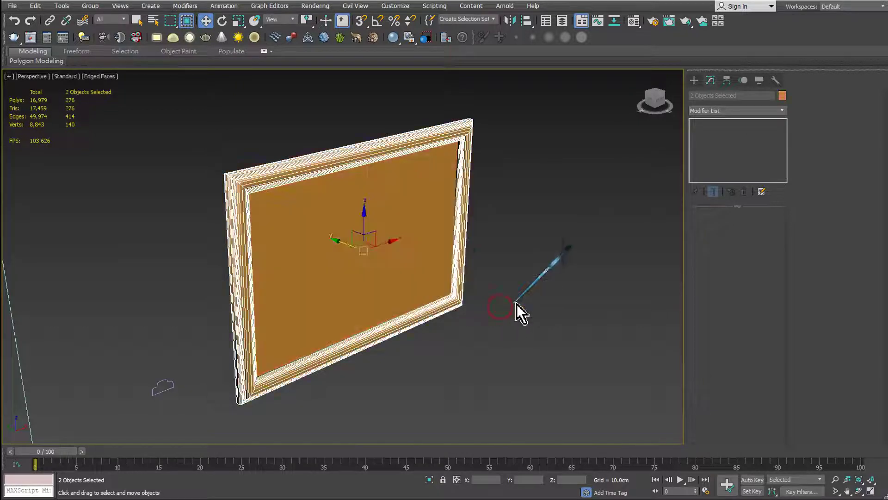
click(486, 217)
Step: Turn off Edged Faces in the Perspective view, then select both frame and panel
click(101, 76)
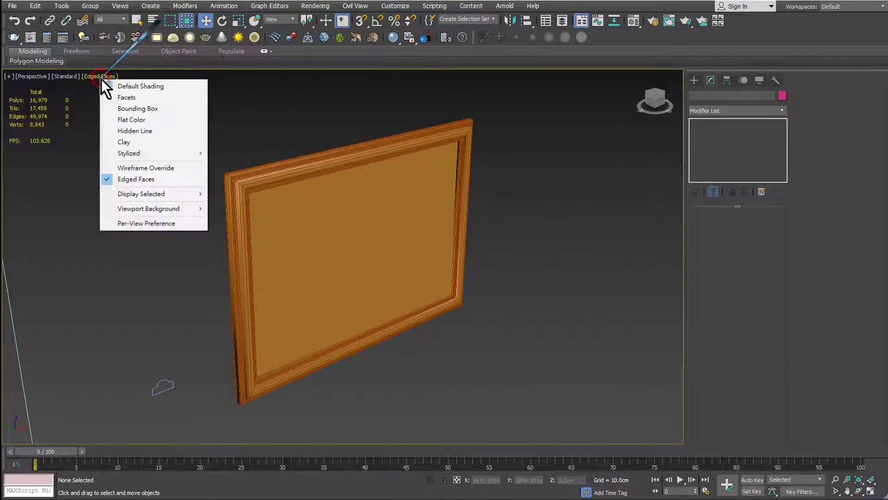
click(132, 183)
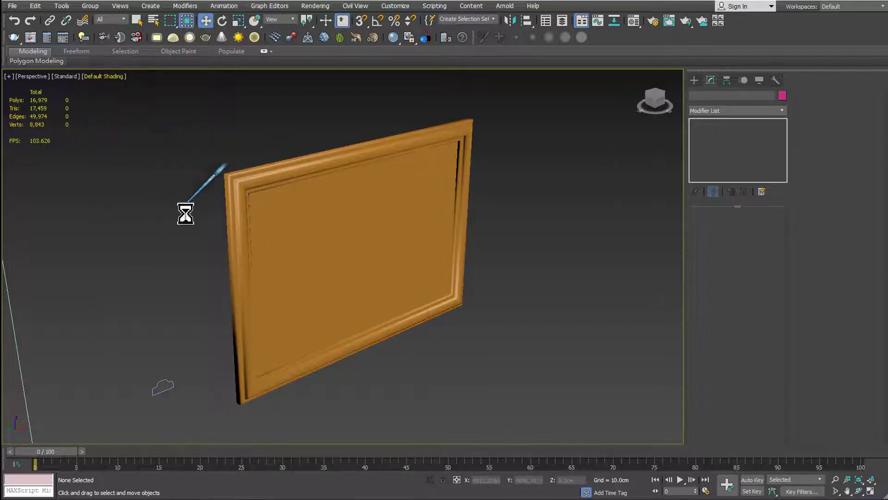
scroll(369, 232, up, 3)
mouse_move(455, 238)
alt+middle_down()
mouse_move(568, 299)
mouse_move(568, 289)
alt+middle_up()
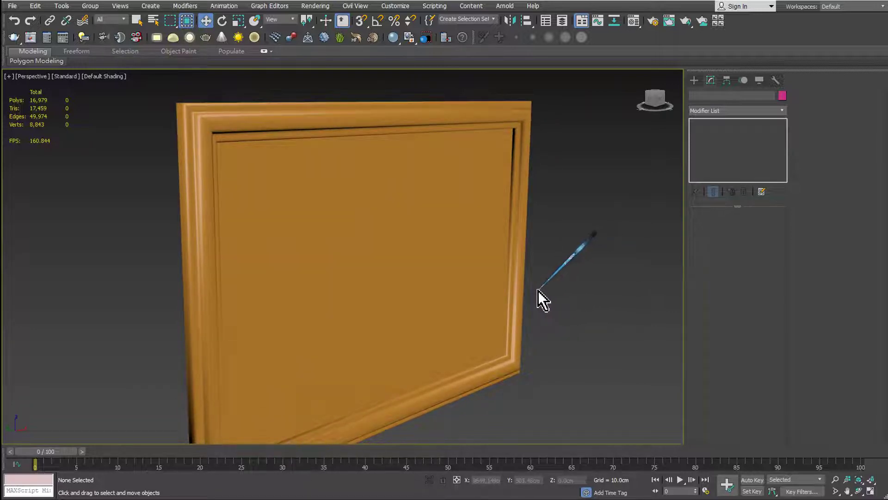
scroll(541, 273, down, 3)
alt+middle_drag(543, 261, 551, 250)
mouse_move(604, 132)
mouse_down()
mouse_move(393, 389)
mouse_move(326, 426)
mouse_up()
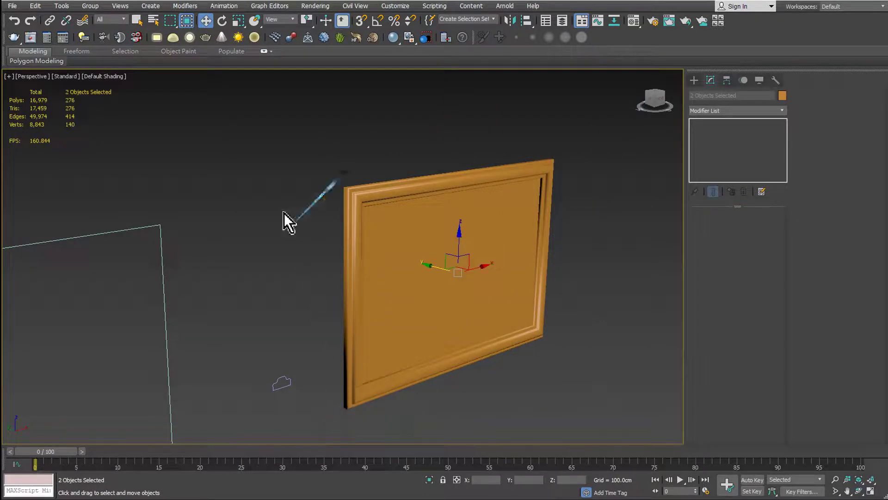
Step: Cancel an initial grouping attempt and give the lofted frame a new Chinese name
click(90, 6)
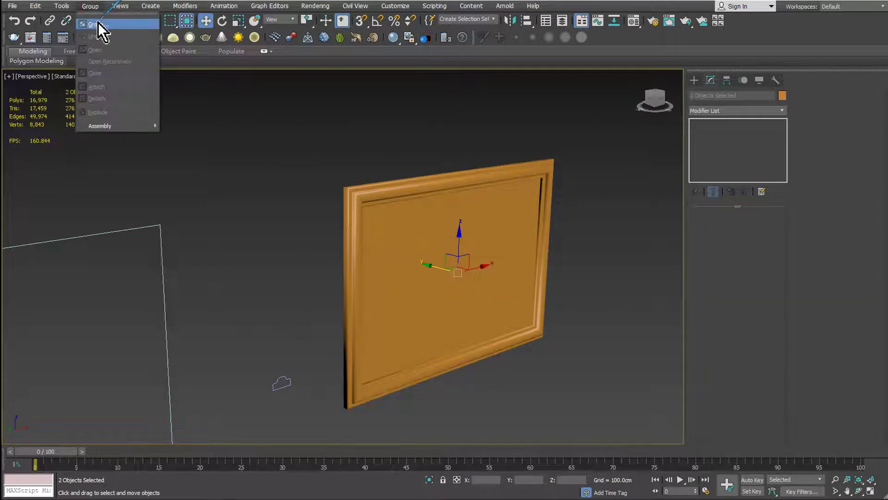
click(99, 26)
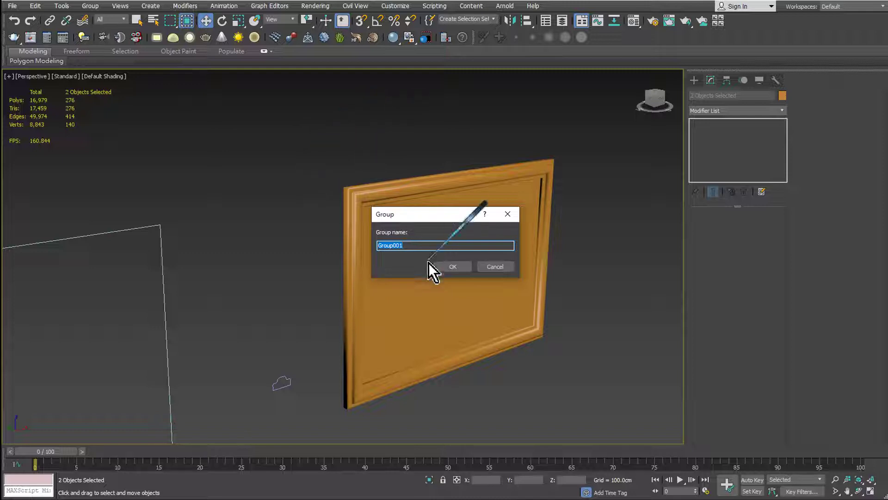
click(500, 266)
click(570, 262)
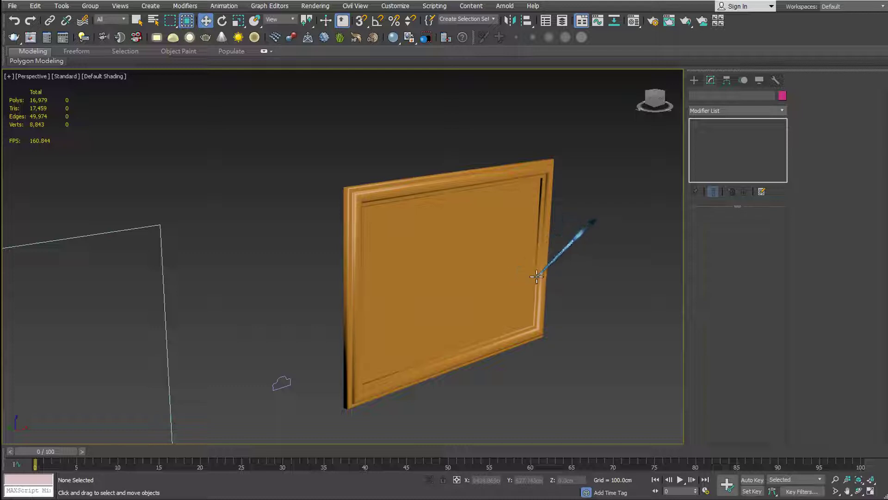
click(545, 272)
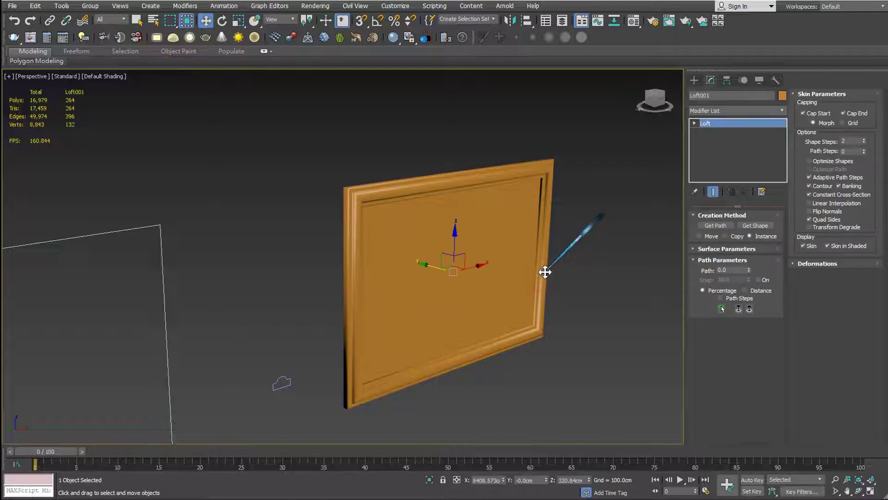
double_click(724, 95)
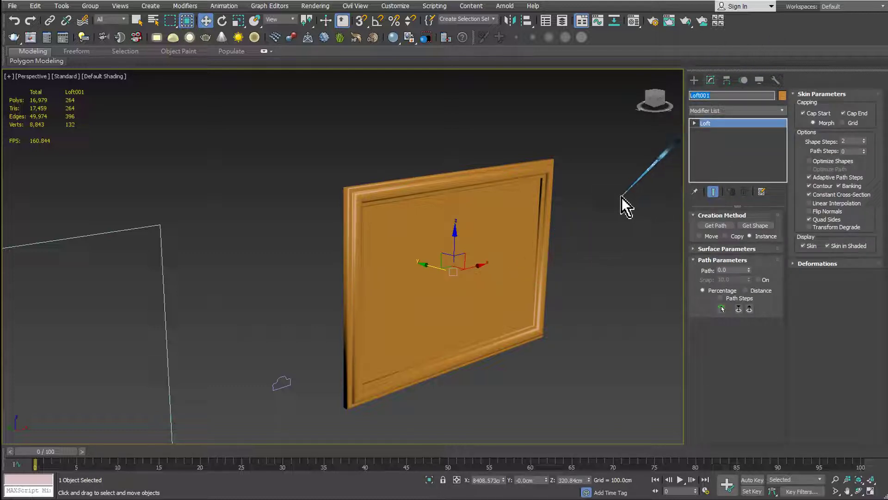
text(画框)
text(古典画框框)
Step: Rename Box001 to 古典畫板, copy that name, and reselect frame and panel
click(491, 226)
double_click(728, 95)
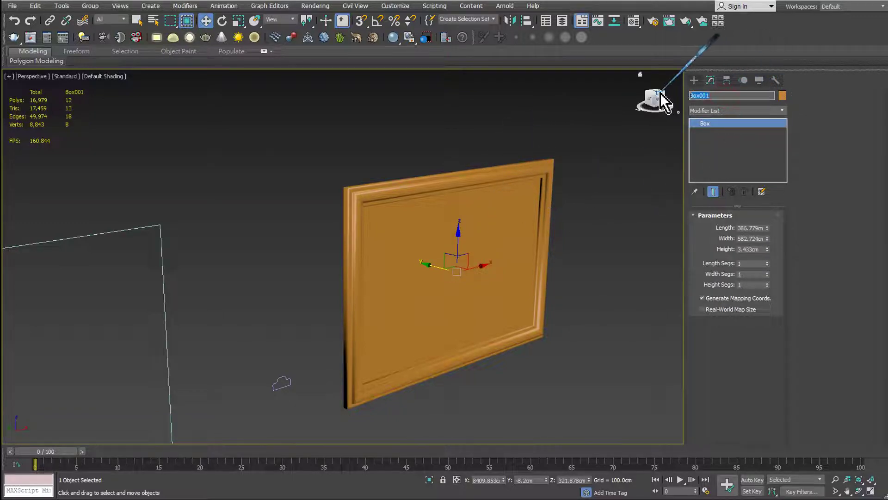
text(古典畫ㄅㄢ)
text(板)
key(Return)
drag(690, 96, 701, 95)
key(ctrl+c)
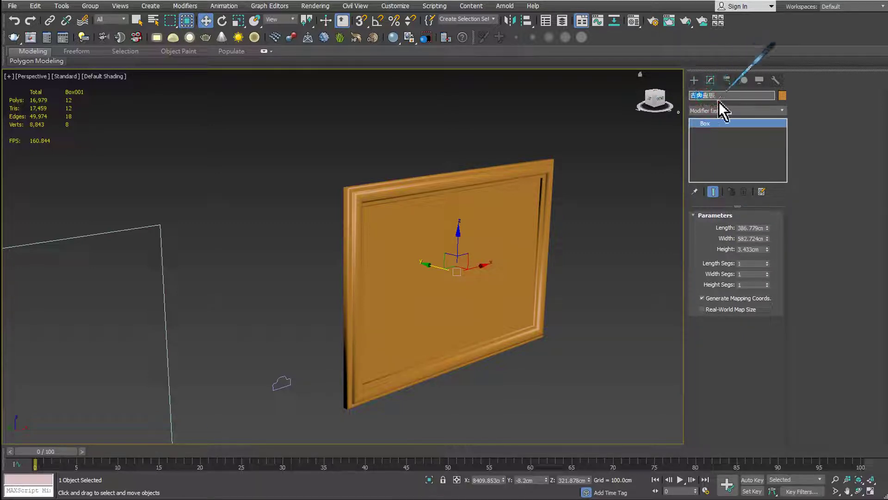
mouse_move(603, 139)
mouse_down()
mouse_move(495, 263)
mouse_move(337, 407)
mouse_move(500, 252)
mouse_up()
click(733, 95)
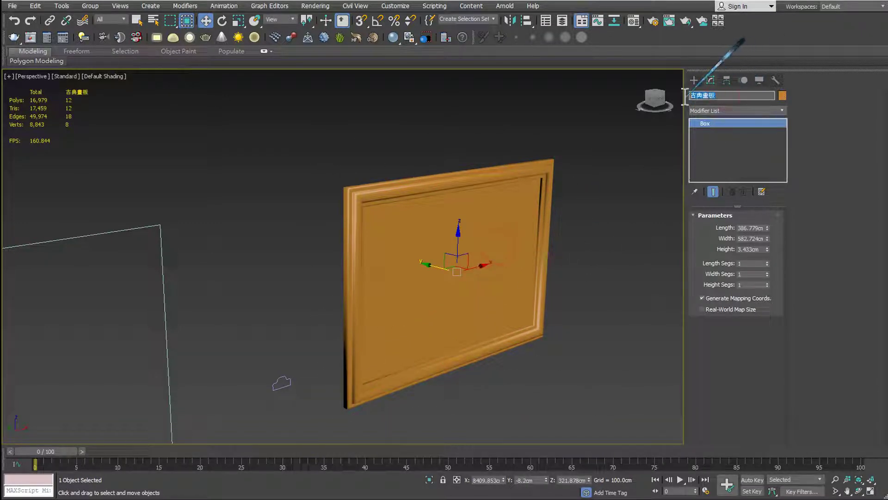
drag(596, 128, 316, 422)
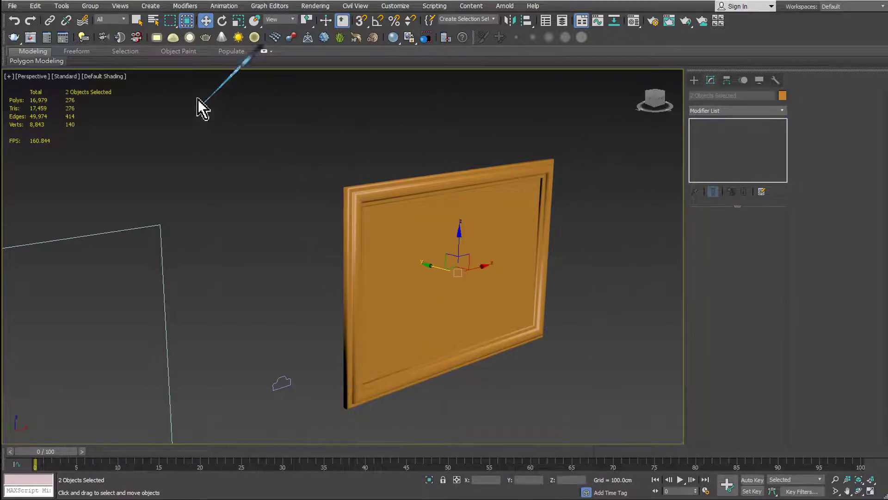
Step: Group the frame and panel as 古典畫板與畫框 and check they move together
click(91, 6)
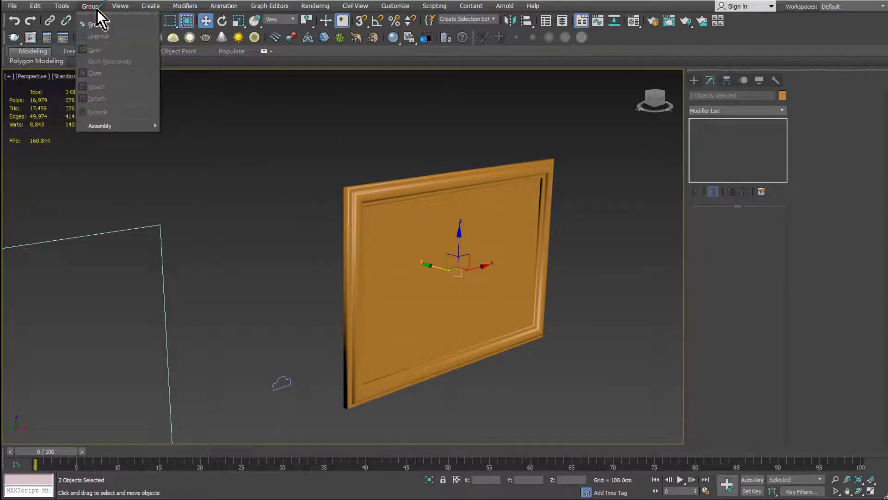
click(100, 20)
right_click(406, 245)
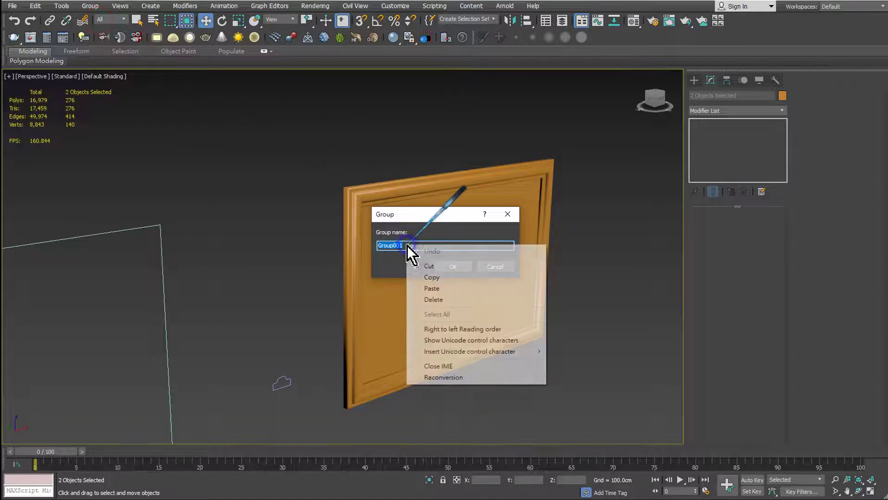
click(426, 290)
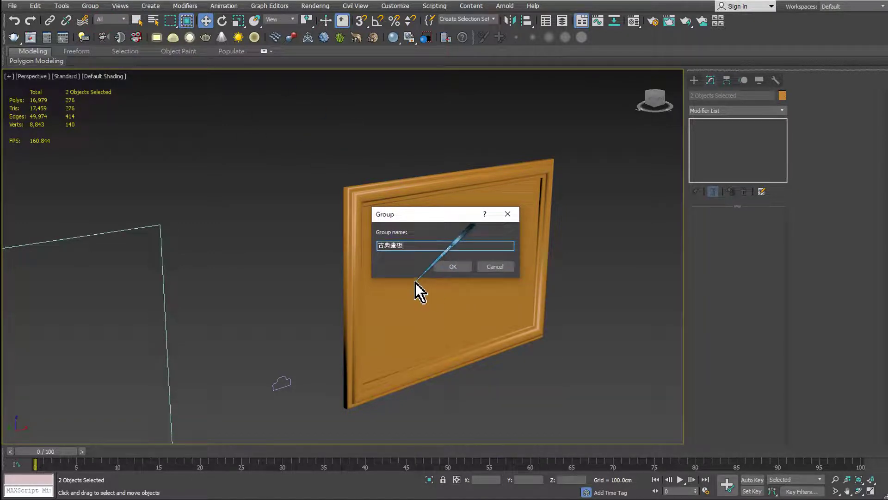
text(與万)
text(畫框)
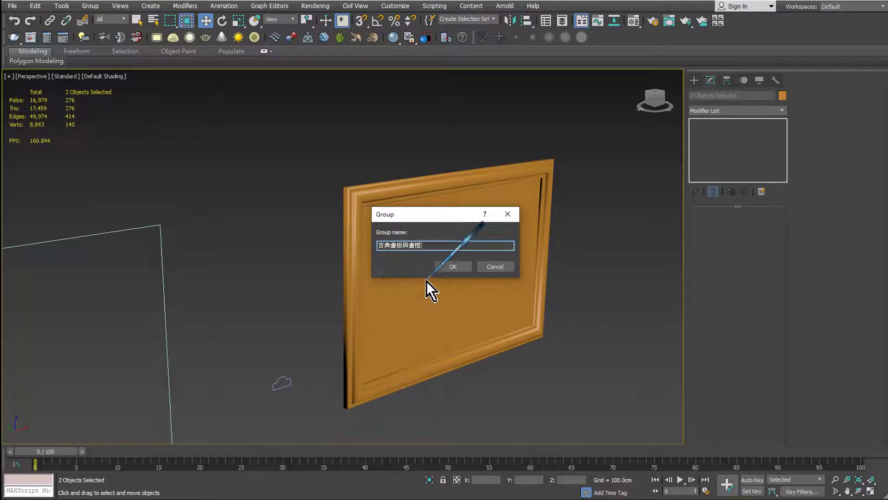
click(452, 266)
click(622, 214)
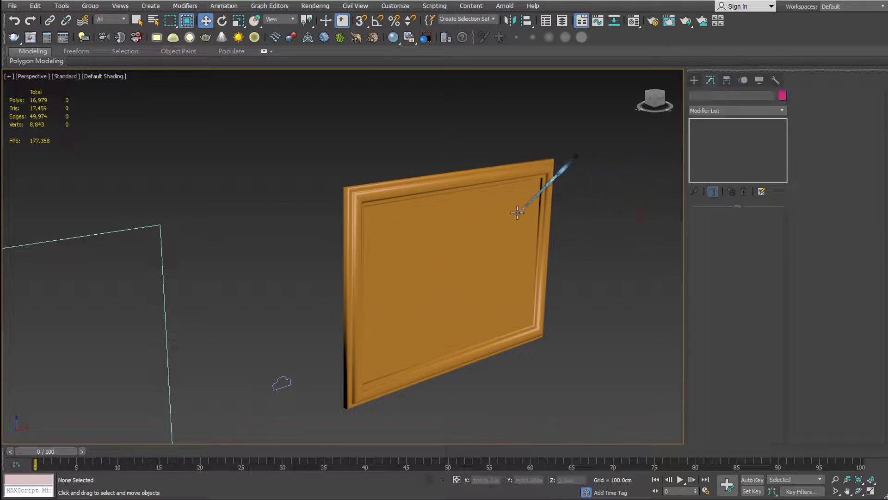
click(513, 215)
mouse_move(486, 269)
mouse_down()
mouse_move(595, 254)
mouse_move(482, 274)
mouse_up()
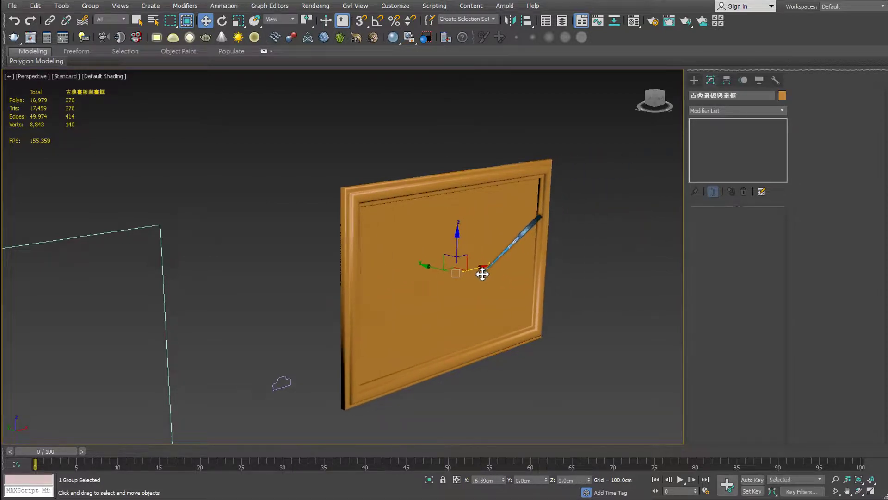
click(575, 252)
scroll(475, 257, up, 2)
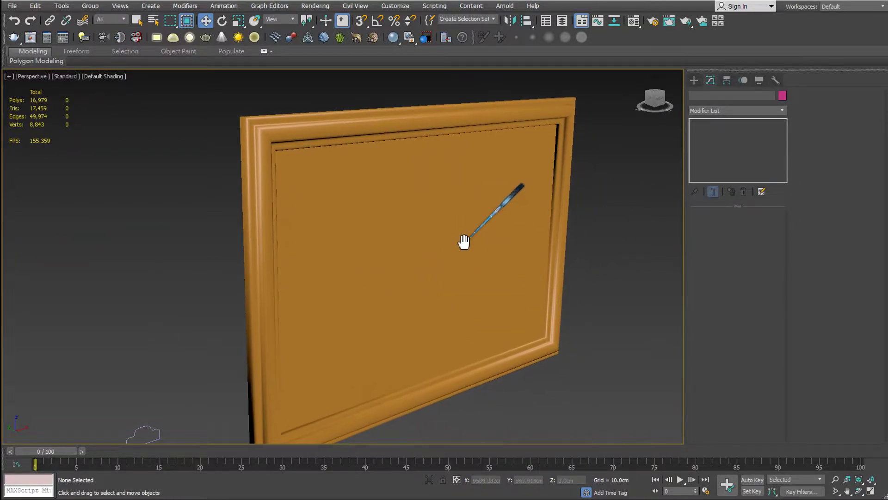